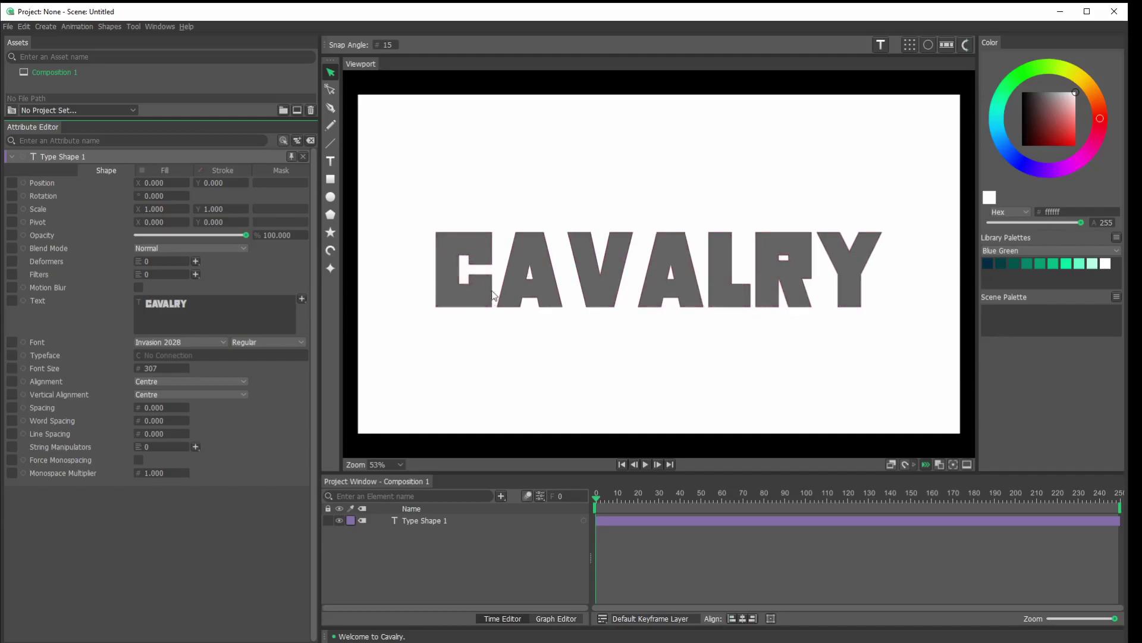
# Step: Inspect the outline points of the CAVALRY text, then return to normal selection
pyautogui.press('a')
pyautogui.click(451, 274)
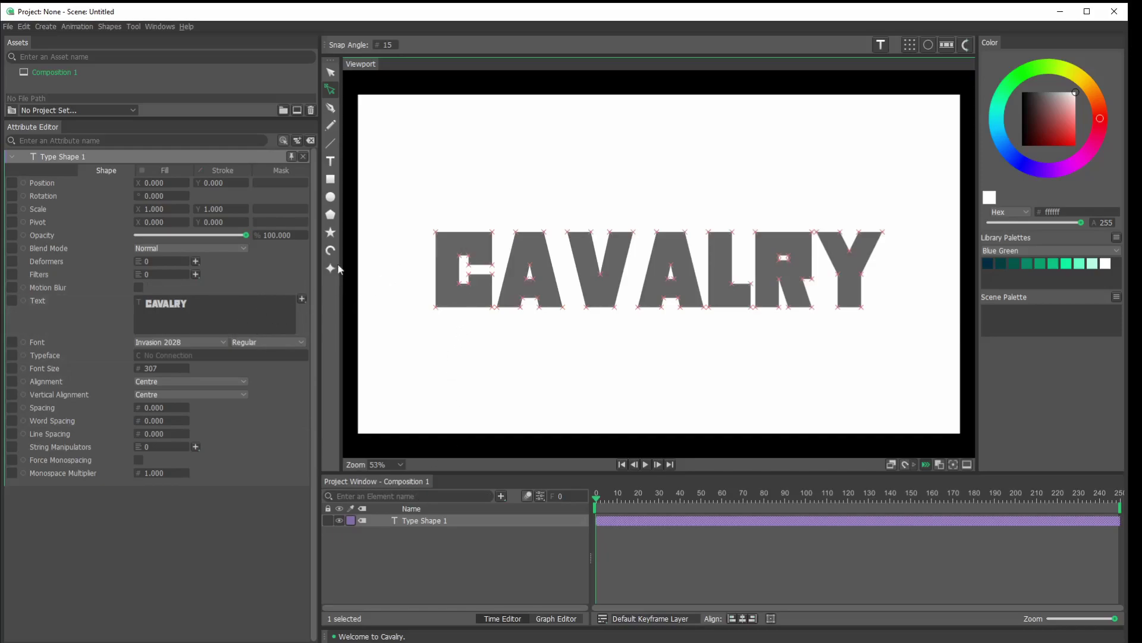
pyautogui.click(330, 72)
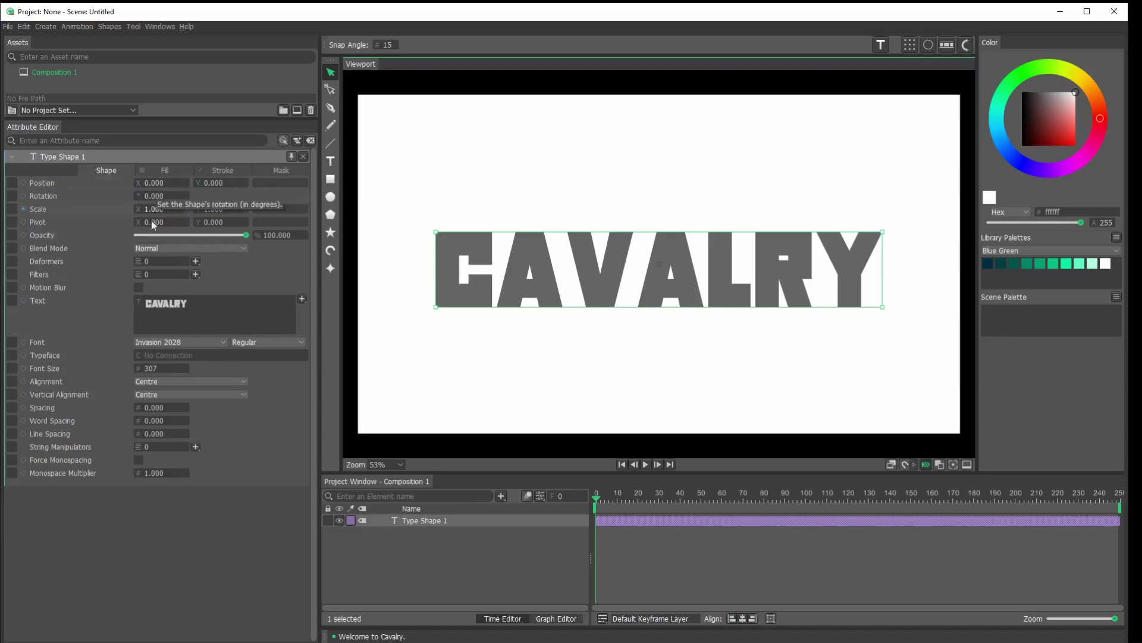
# Step: Add an Add Divisions deformer with 3 divisions to the CAVALRY text and inspect its outline points
pyautogui.click(197, 260)
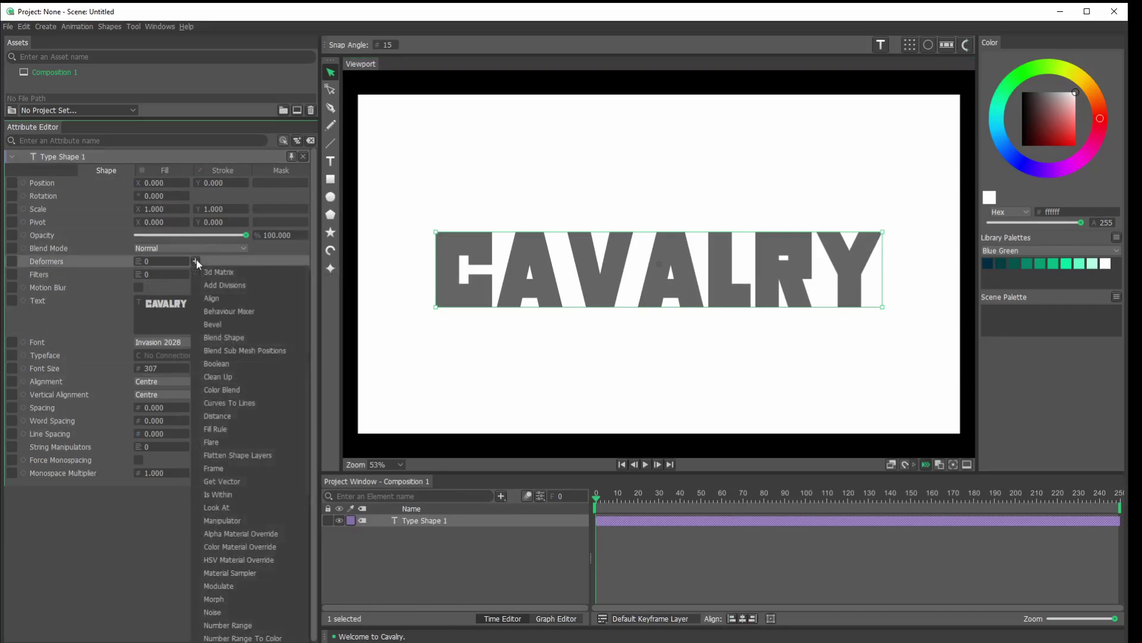
pyautogui.click(224, 287)
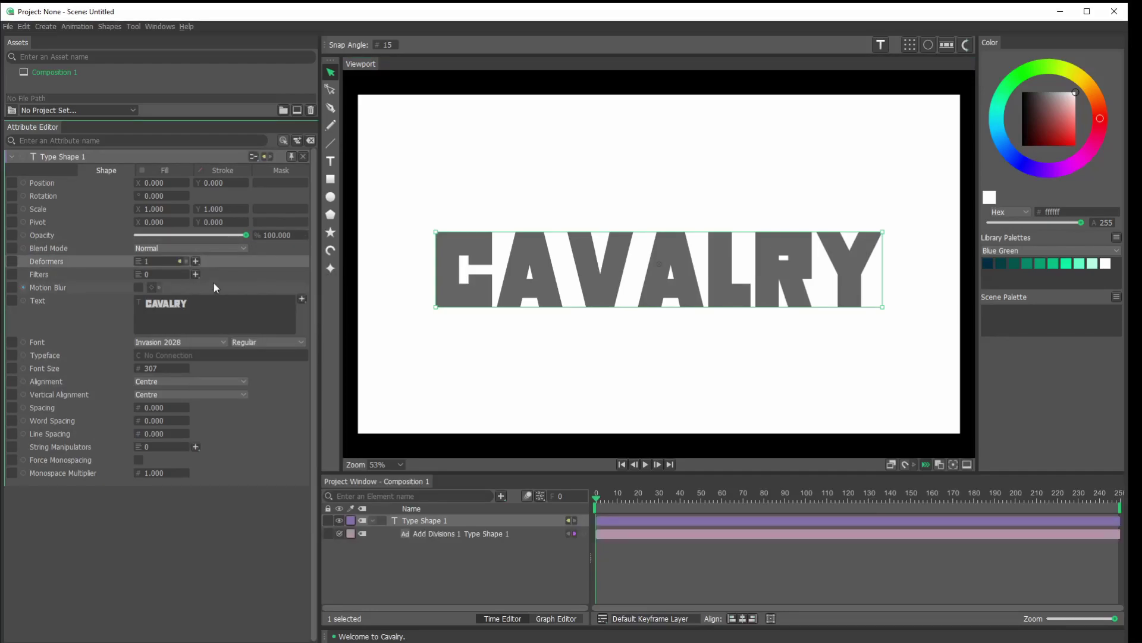
pyautogui.click(178, 260)
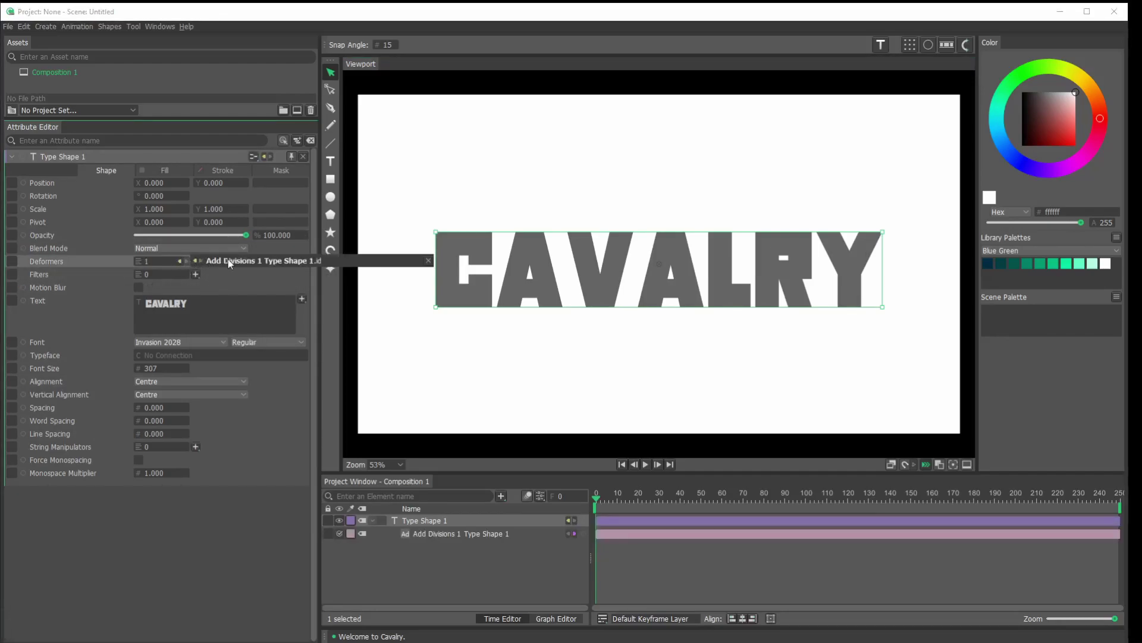
pyautogui.click(227, 259)
pyautogui.click(153, 195)
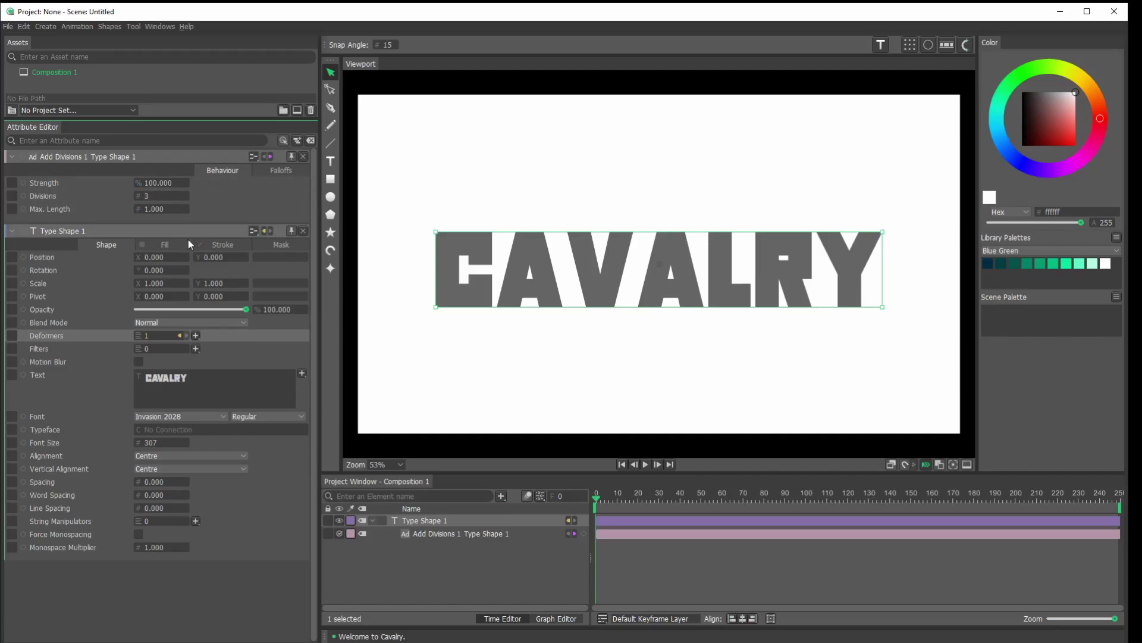
pyautogui.write('3')
pyautogui.click(330, 89)
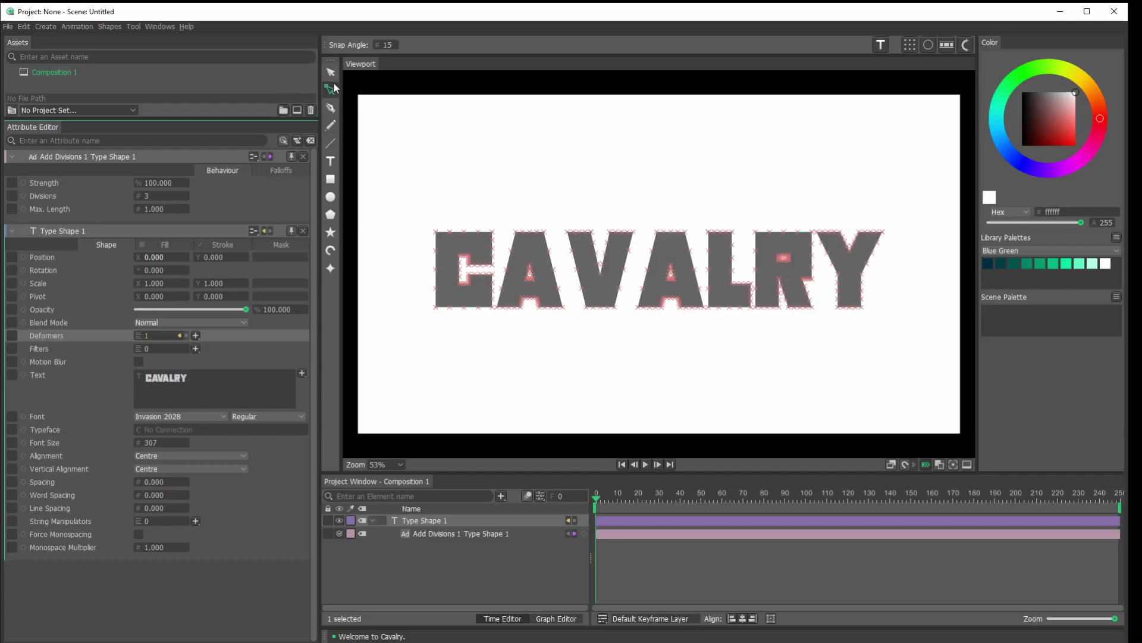
pyautogui.click(331, 73)
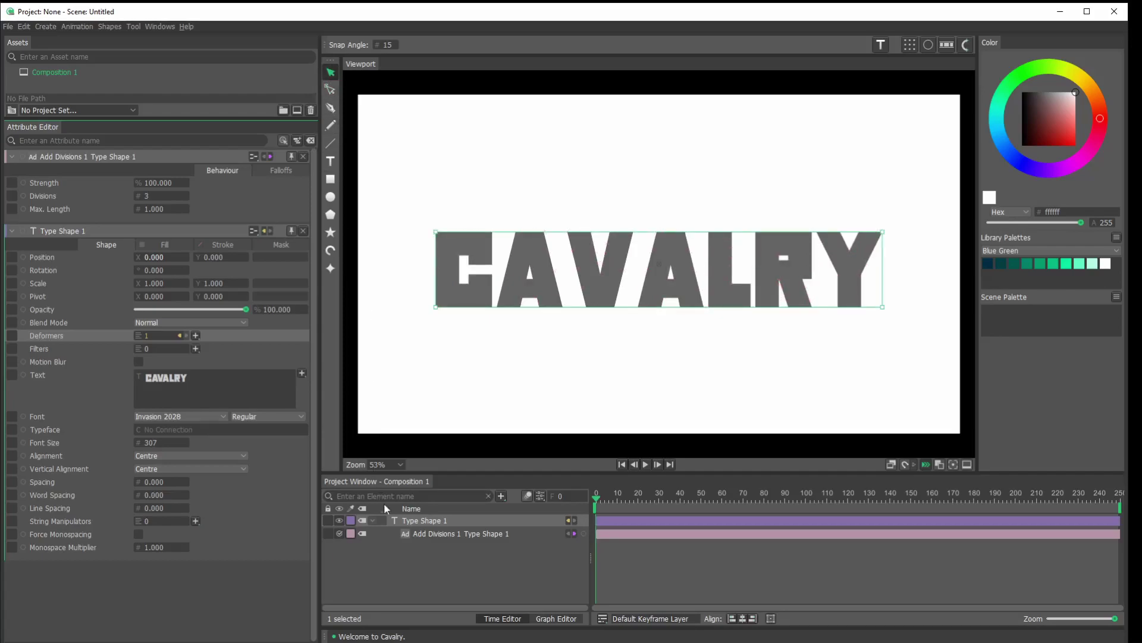
# Step: Add a Noise deformer to the CAVALRY type shape
pyautogui.click(419, 526)
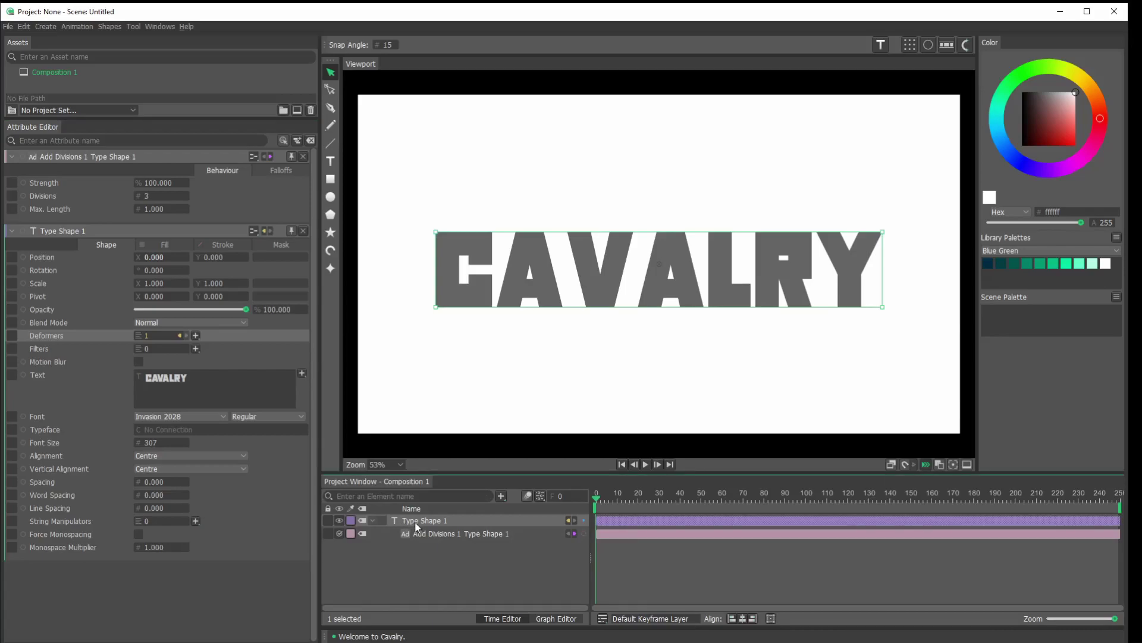
pyautogui.click(418, 526)
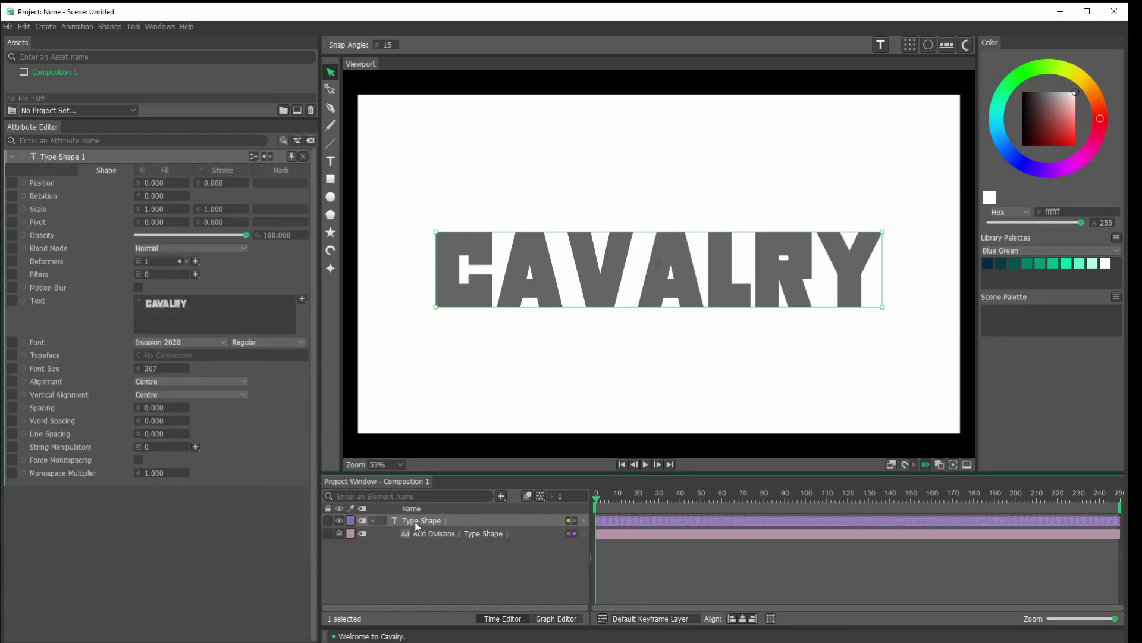
pyautogui.click(195, 261)
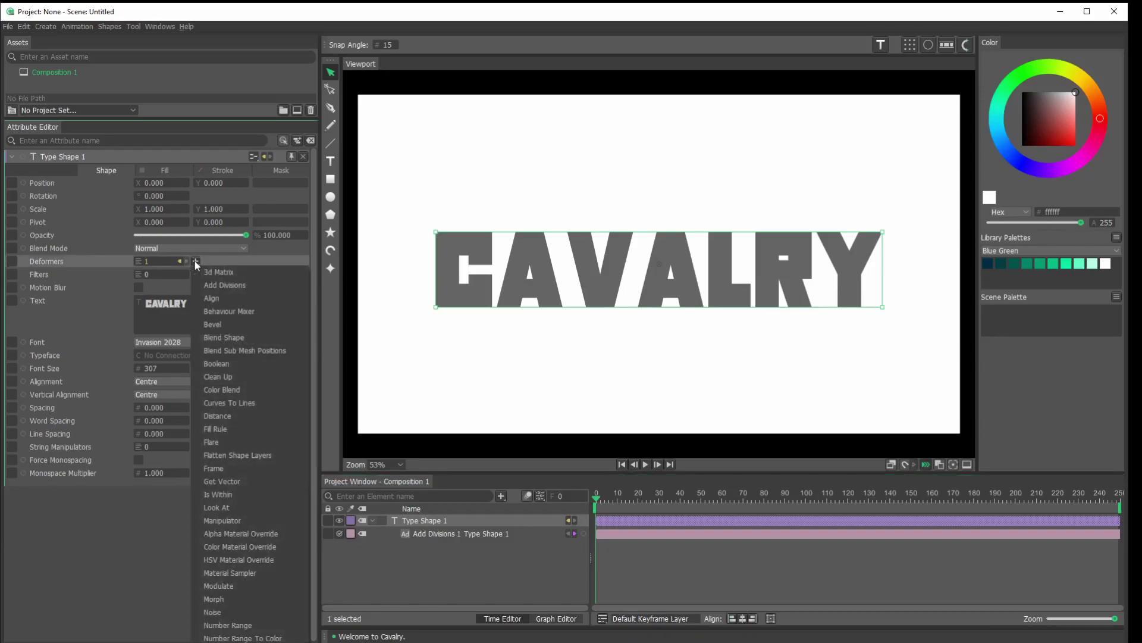
pyautogui.click(229, 612)
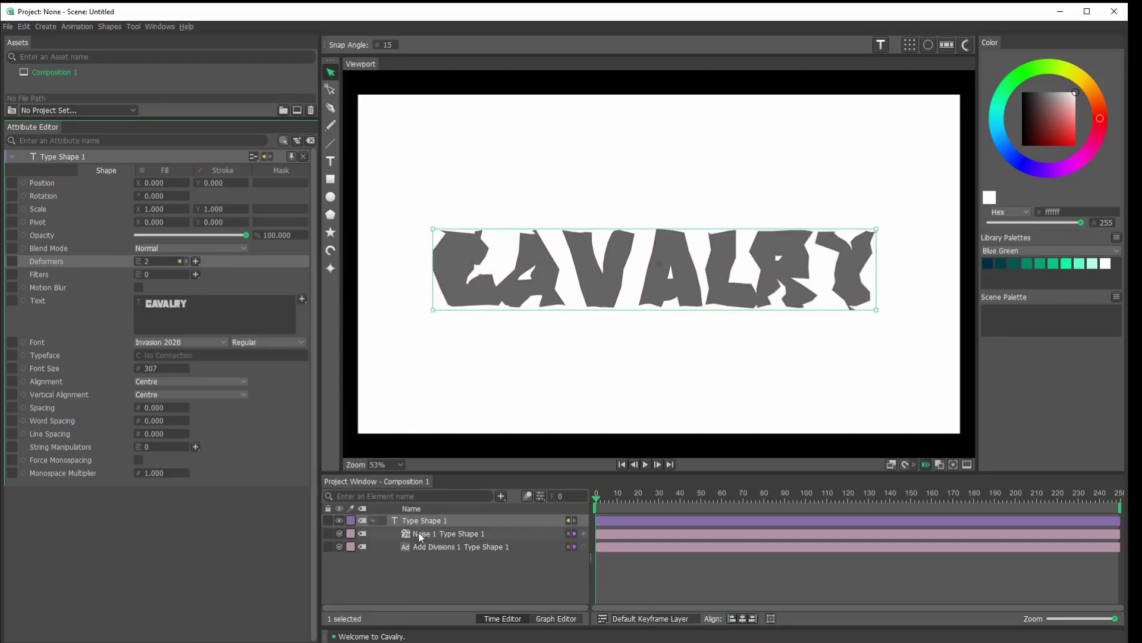
# Step: Set the Noise deformer's minimum to 6
pyautogui.click(180, 262)
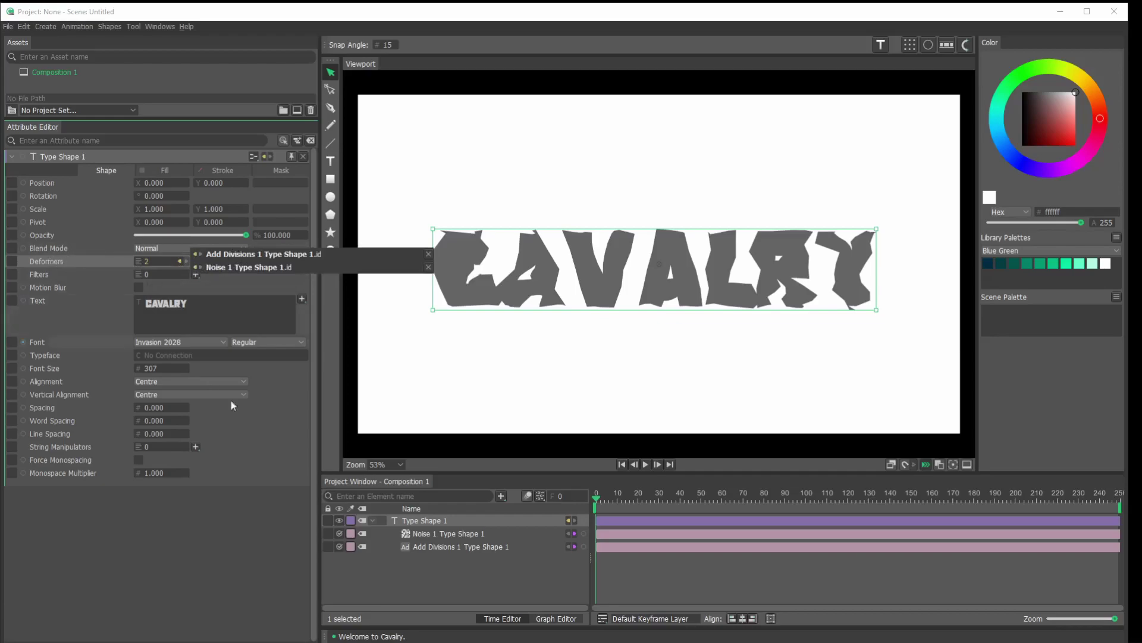
pyautogui.click(427, 559)
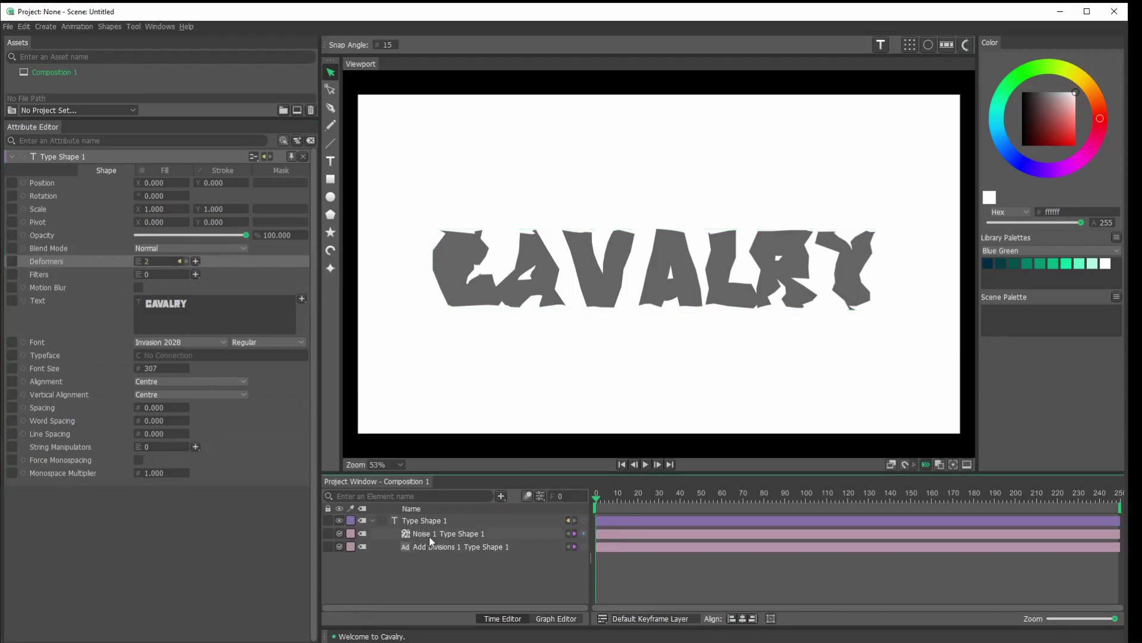
pyautogui.click(431, 538)
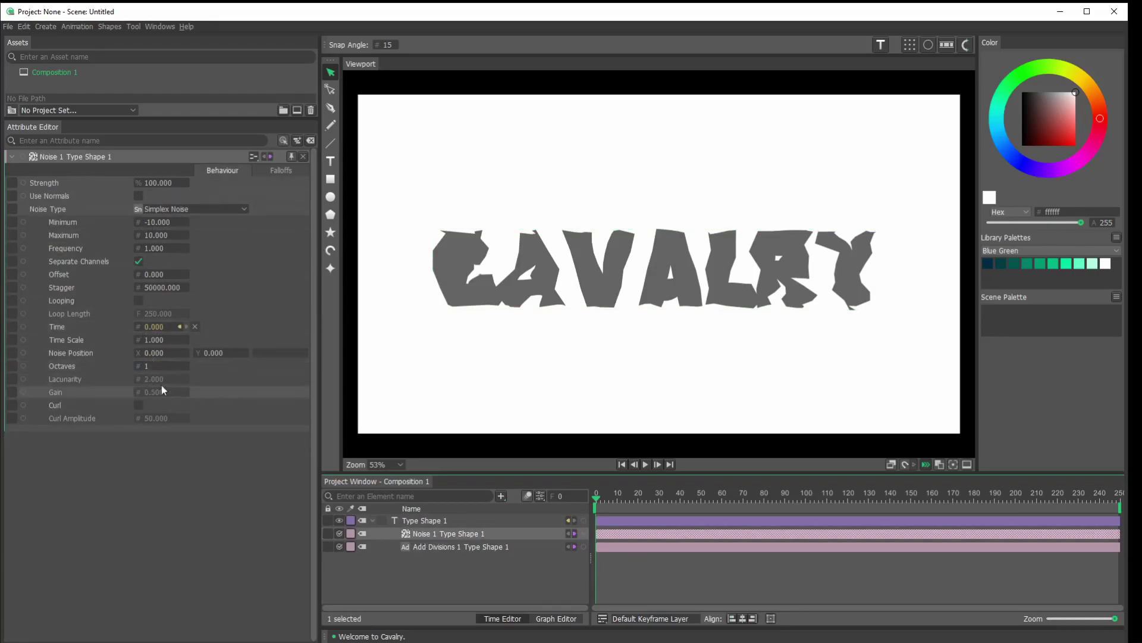
pyautogui.moveTo(153, 229)
pyautogui.mouseDown()
pyautogui.moveTo(167, 229)
pyautogui.moveTo(159, 238)
pyautogui.mouseUp()
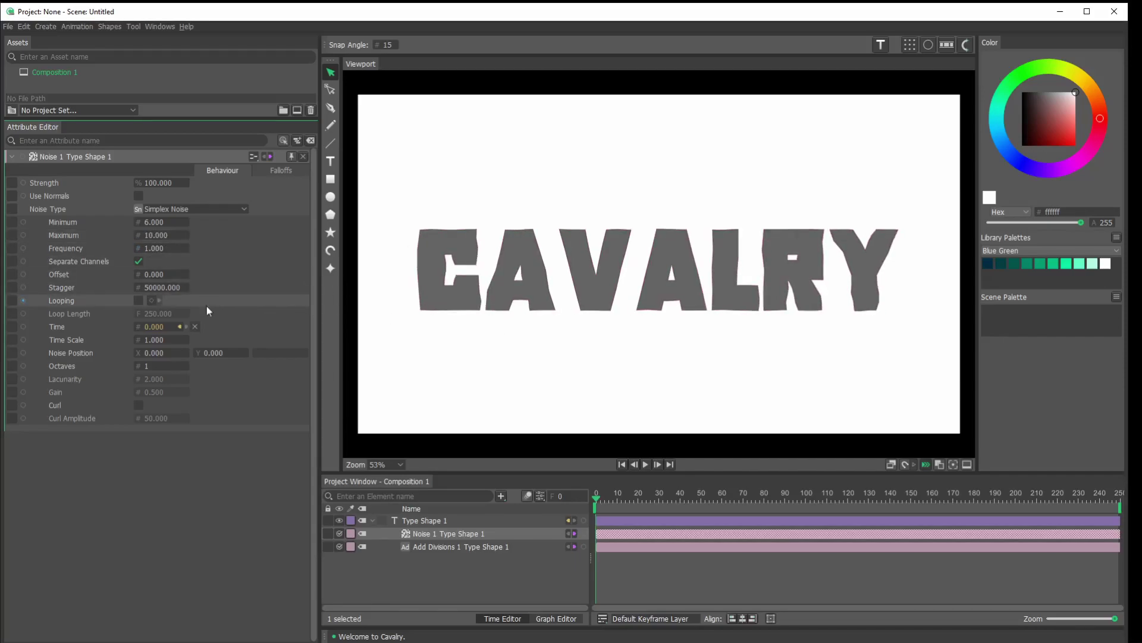
# Step: Set the composition's frame rate to 60 fps
pyautogui.click(539, 496)
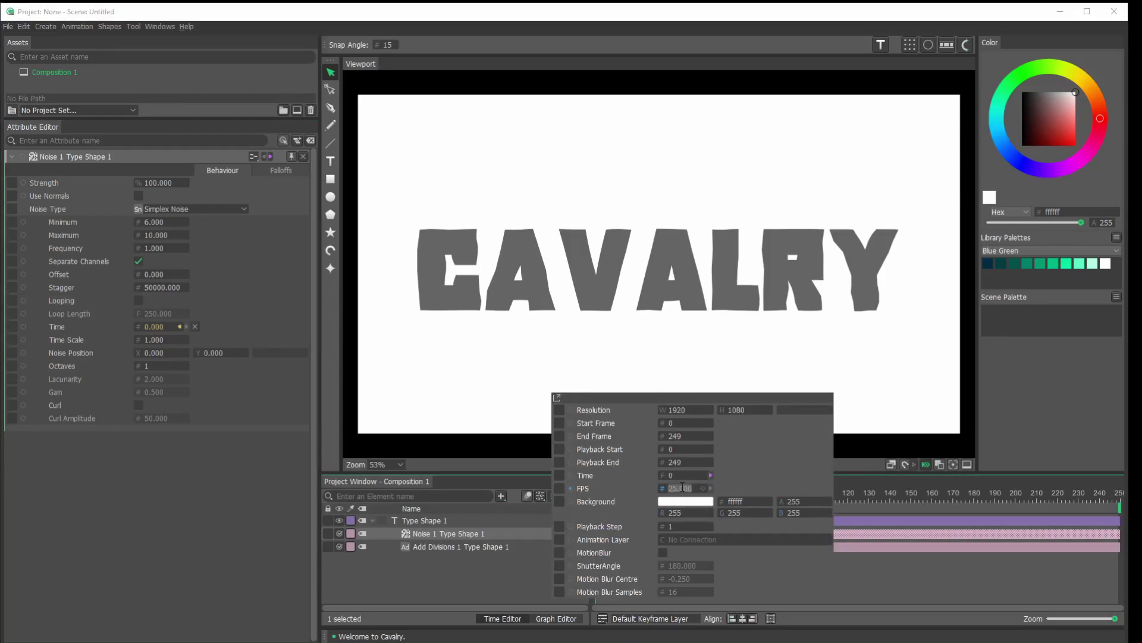
pyautogui.write('60')
pyautogui.press('Return')
pyautogui.click(511, 582)
# Step: Shorten the playback range to end at about frame 100 and preview the text animation
pyautogui.moveTo(596, 494); pyautogui.dragTo(719, 502)
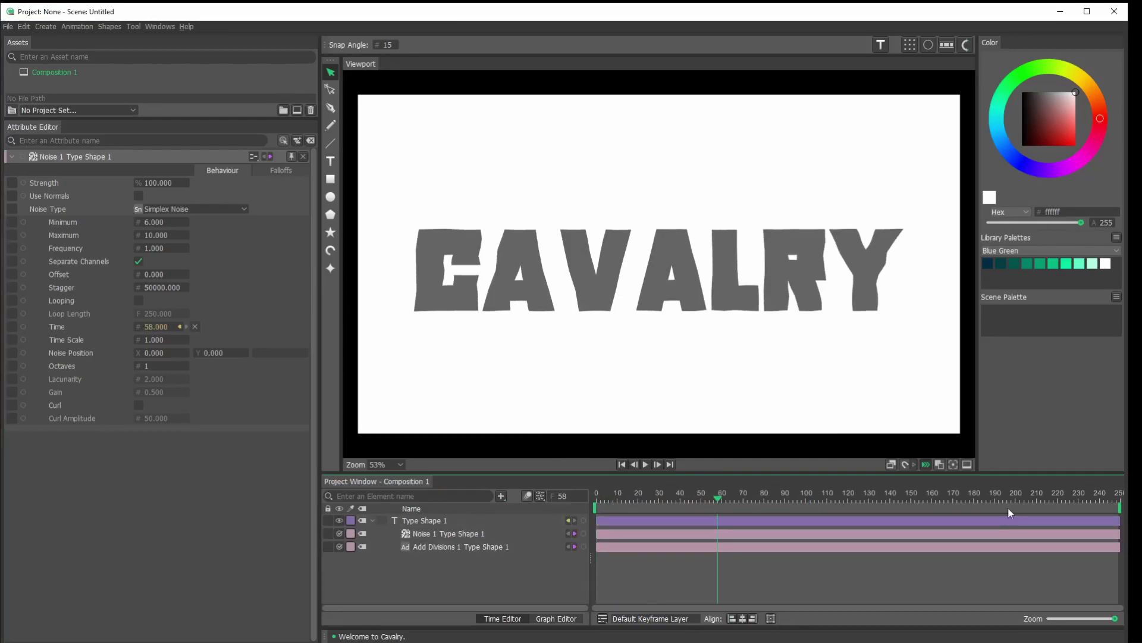
pyautogui.moveTo(1118, 512); pyautogui.dragTo(807, 519)
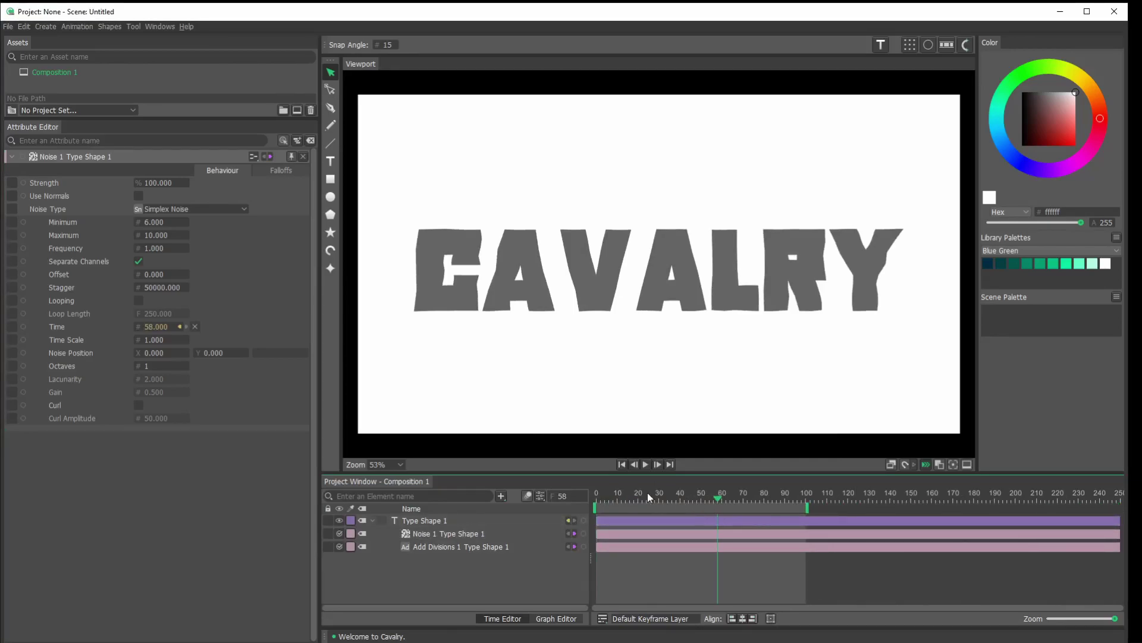
pyautogui.click(644, 465)
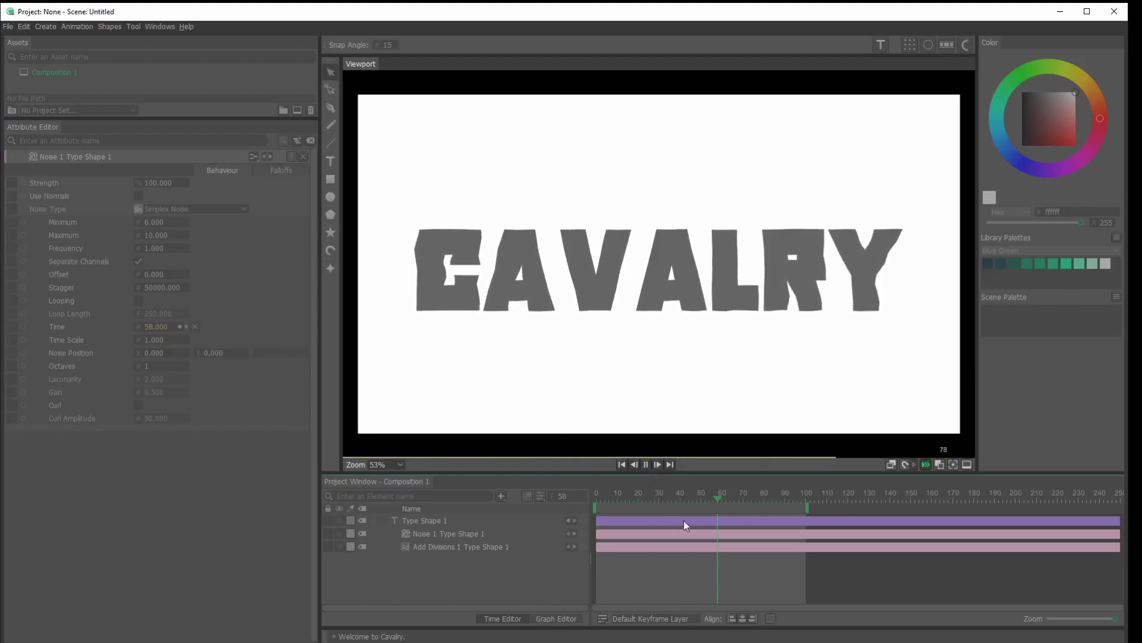
pyautogui.click(645, 465)
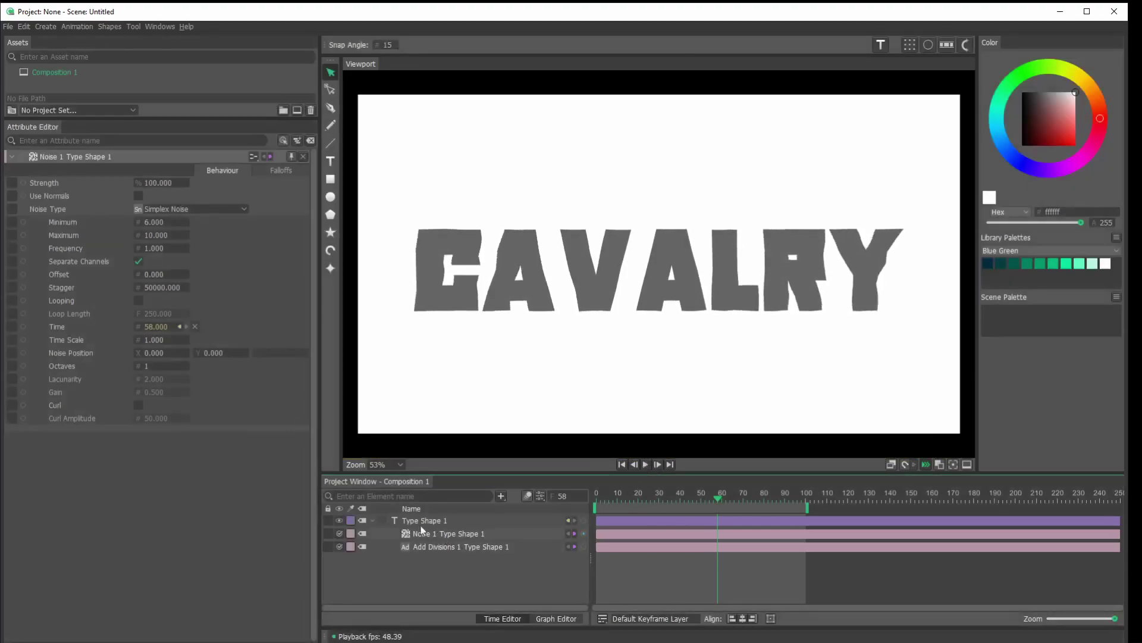
# Step: Enable looping for the Noise deformer with a loop length of 100
pyautogui.click(138, 302)
pyautogui.click(159, 315)
pyautogui.write('1')
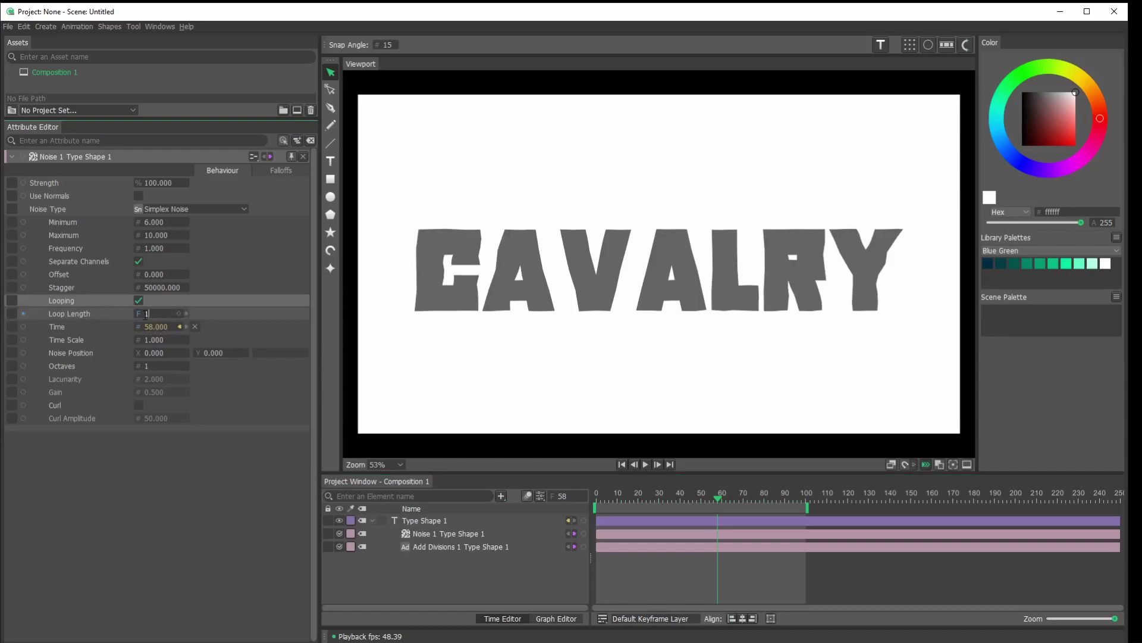
pyautogui.press('Return')
# Step: Set the Noise deformer's frequency to 5 and preview the looping animation
pyautogui.click(161, 248)
pyautogui.write('5')
pyautogui.press('Return')
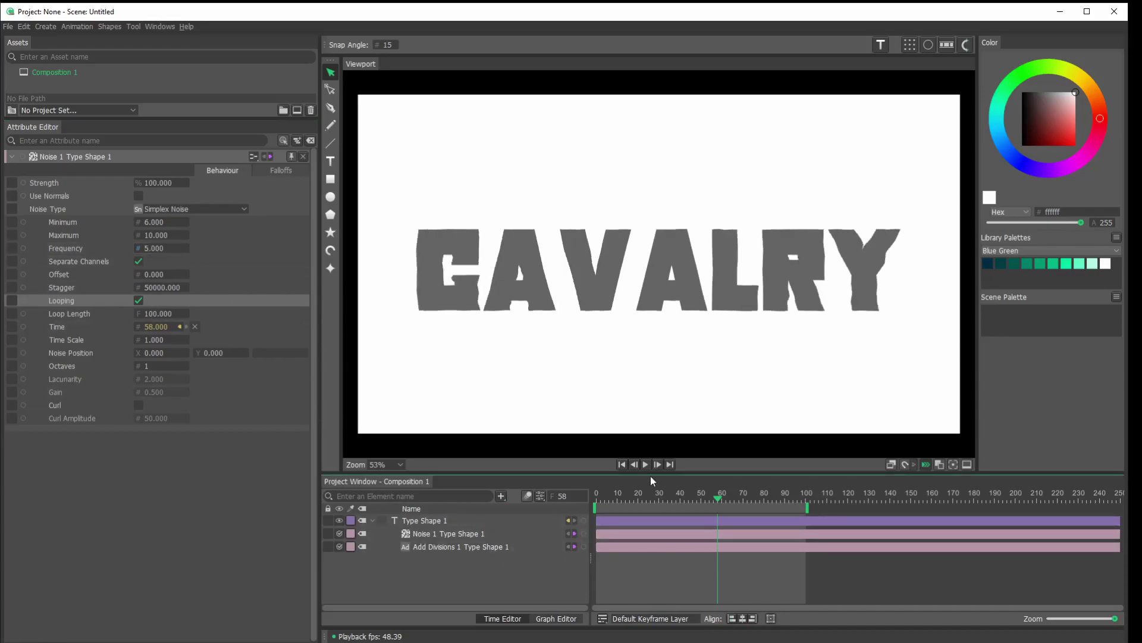
pyautogui.click(646, 465)
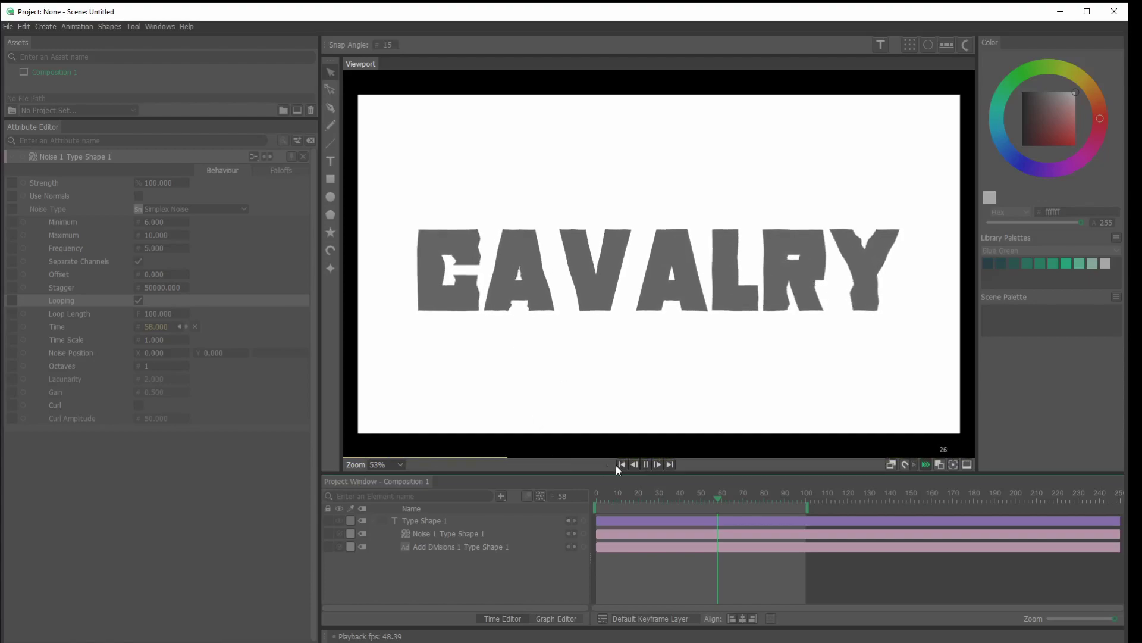
pyautogui.click(645, 464)
# Step: Go to frame 18 and add a Bevel deformer to the CAVALRY text to round its corners
pyautogui.click(425, 291)
pyautogui.scroll(1, 425, 291)
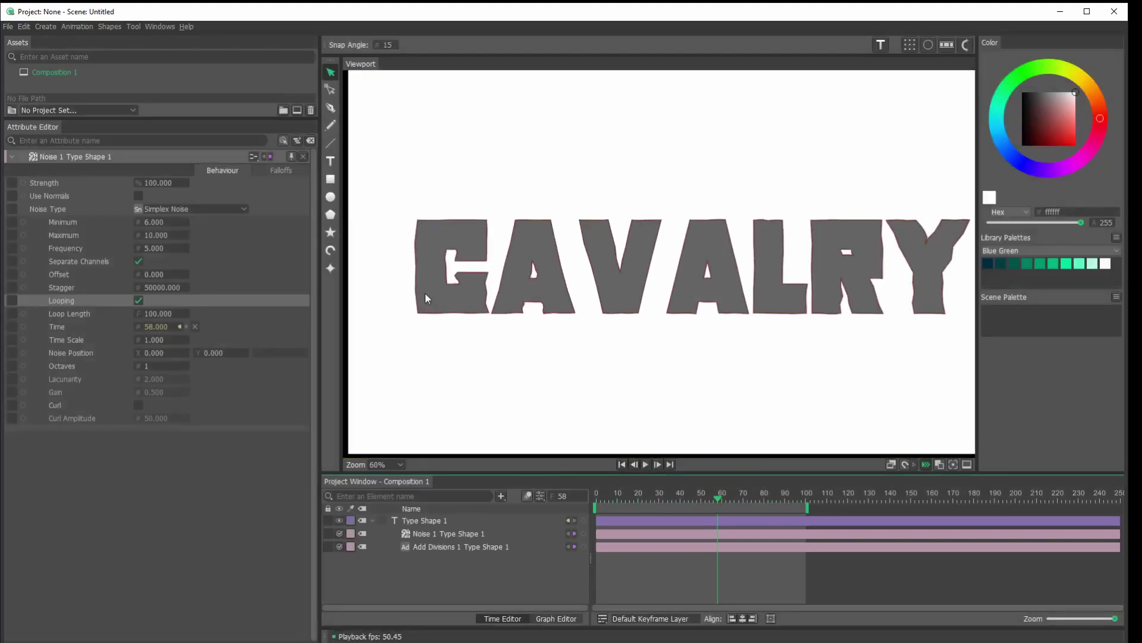
pyautogui.scroll(6, 441, 279)
pyautogui.moveTo(719, 500); pyautogui.dragTo(635, 498)
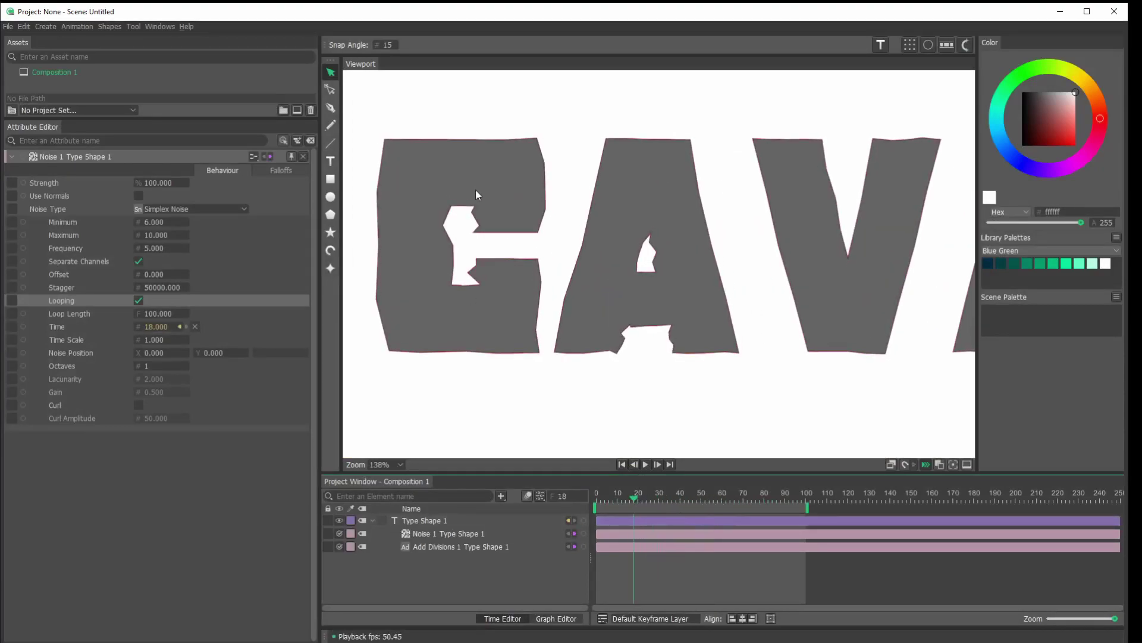
pyautogui.click(433, 521)
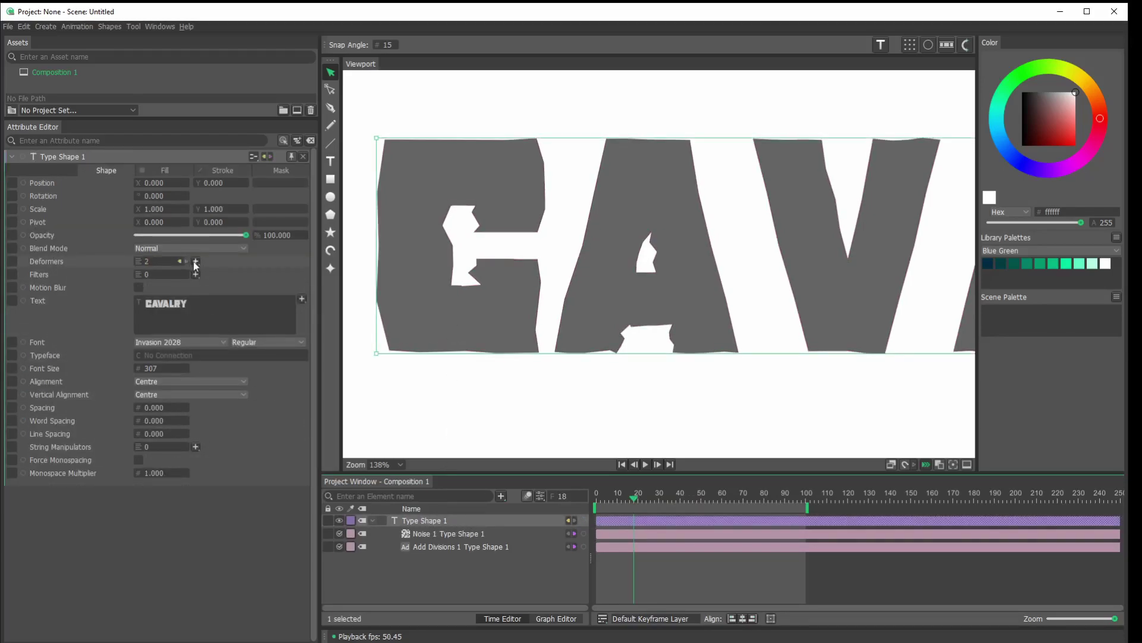
pyautogui.click(196, 261)
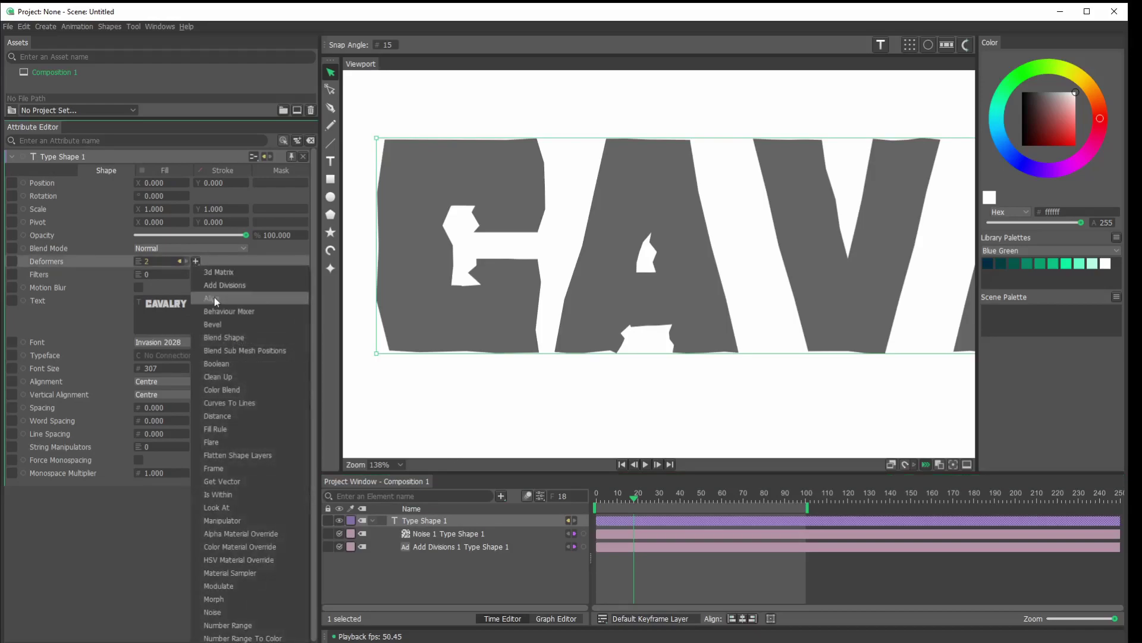
pyautogui.click(223, 324)
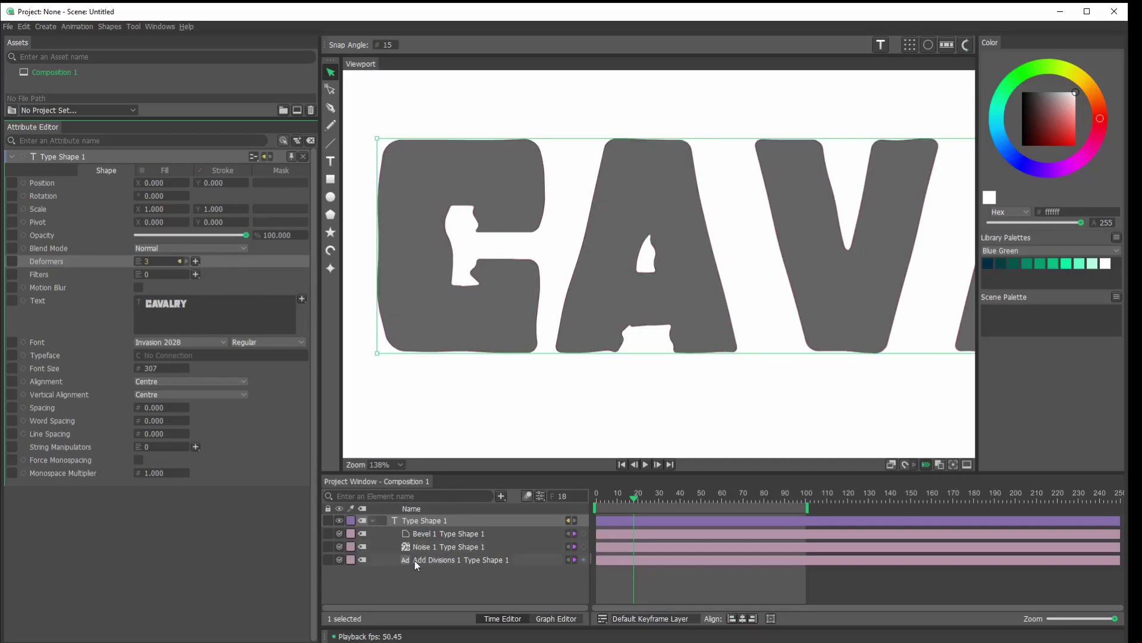
# Step: Try division counts of 5, 8 and 22 on the CAVALRY text's Add Divisions deformer
pyautogui.click(433, 560)
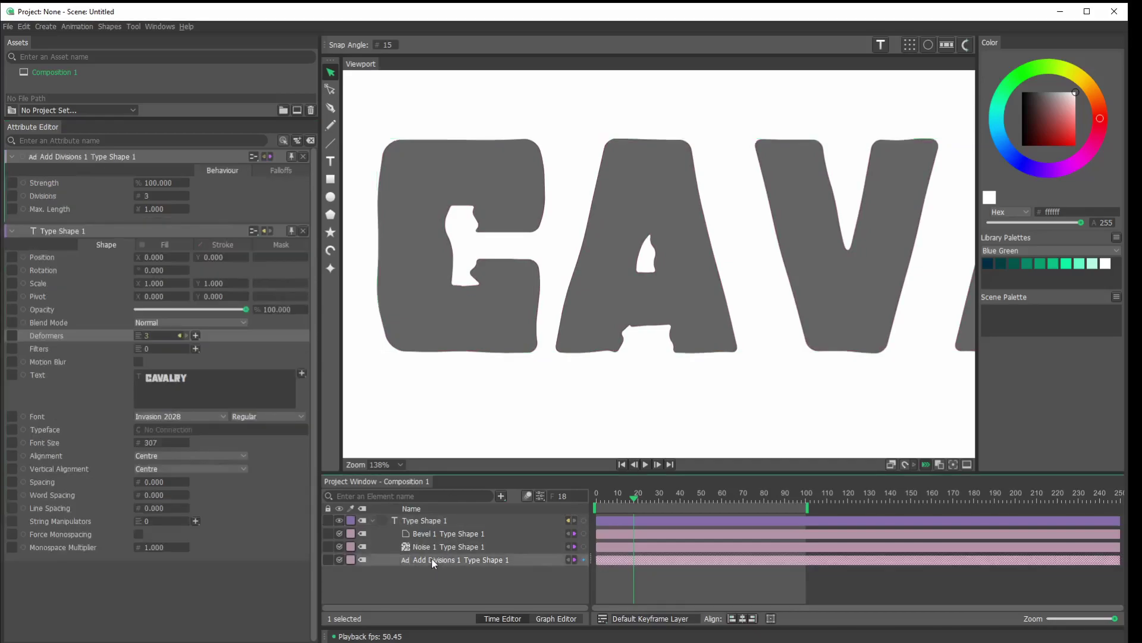
pyautogui.click(154, 195)
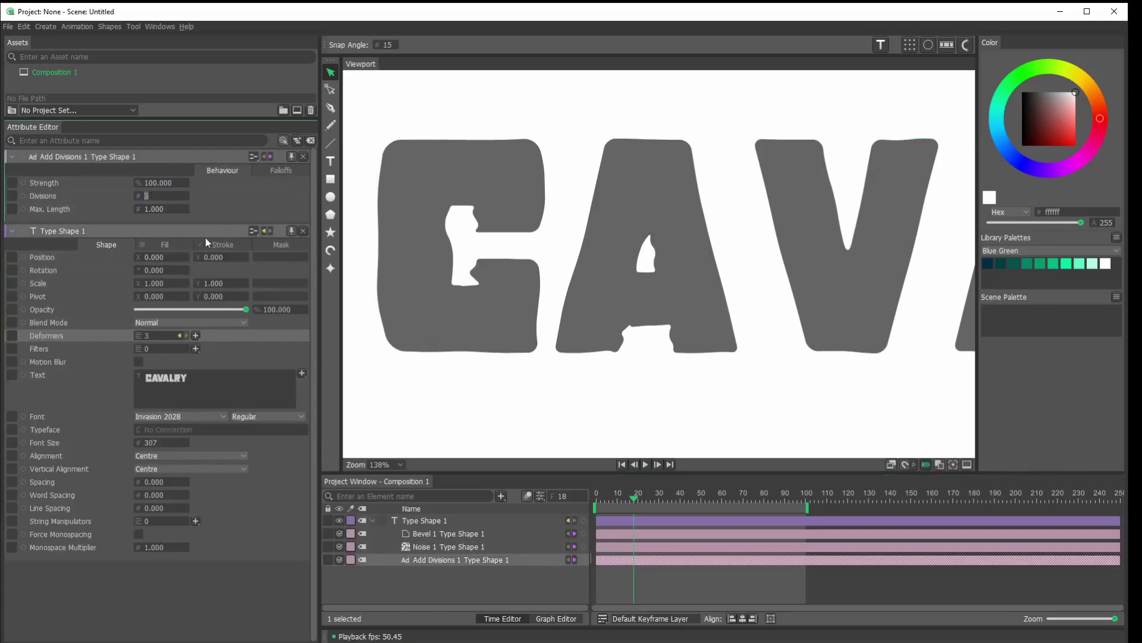
pyautogui.write('5')
pyautogui.click(148, 200)
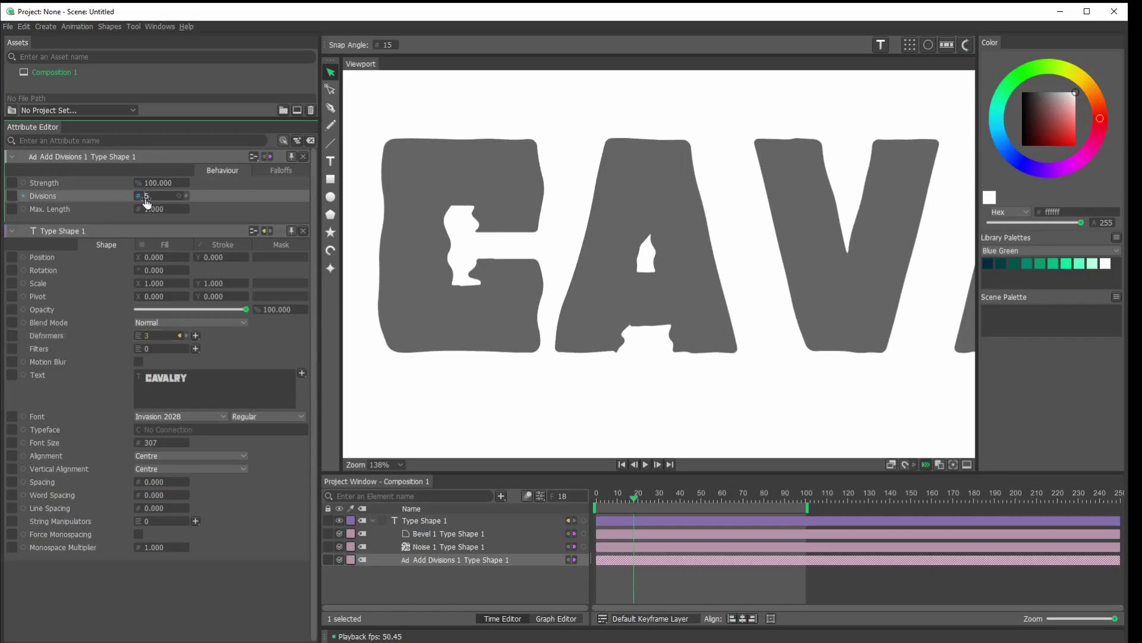
pyautogui.write('8')
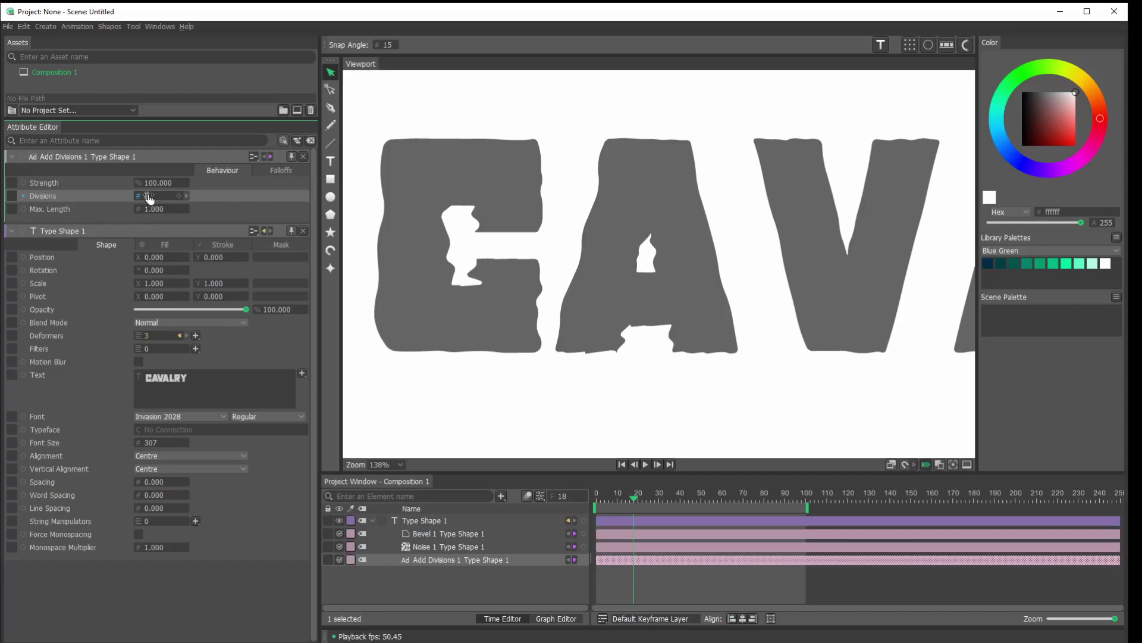
pyautogui.press('Return')
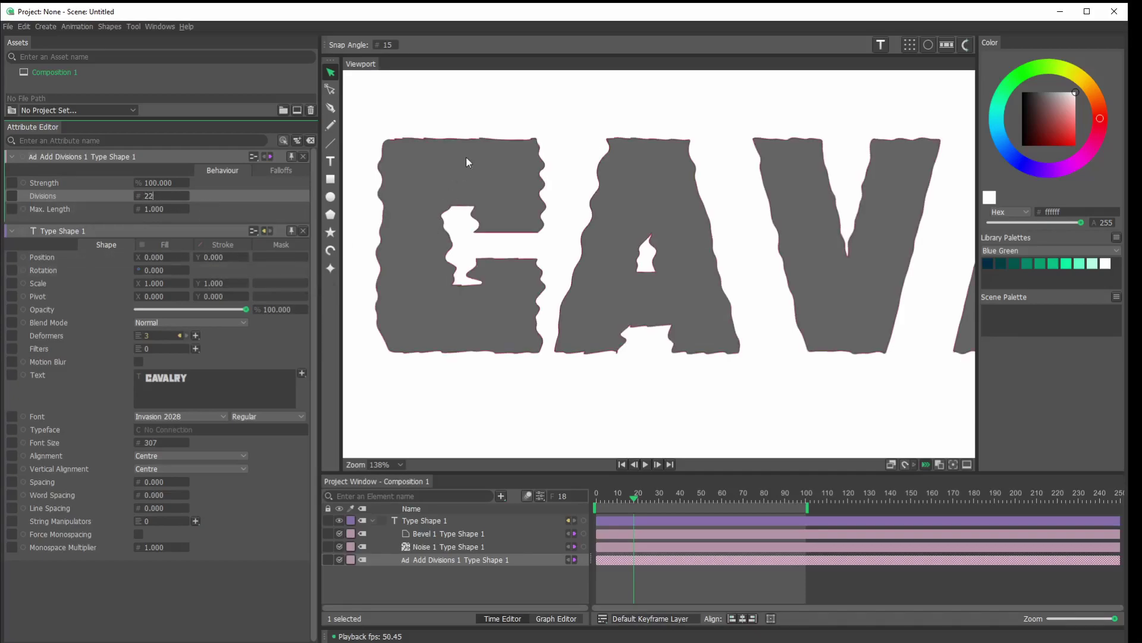
# Step: Set the Add Divisions deformer to 8 divisions and preview the animation
pyautogui.click(153, 202)
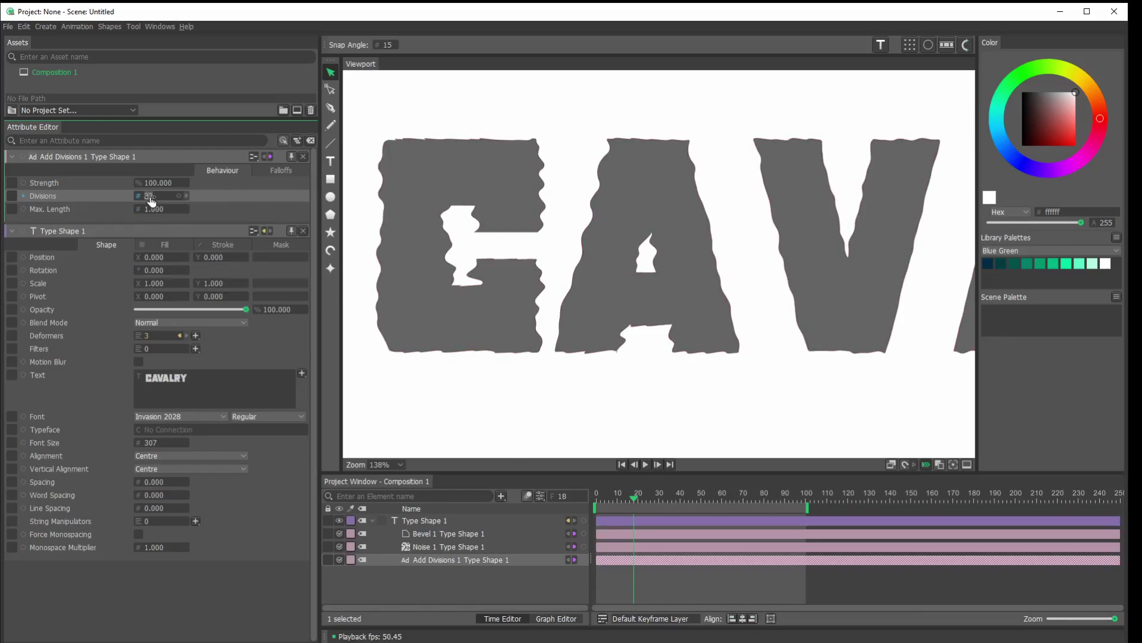
pyautogui.press('Return')
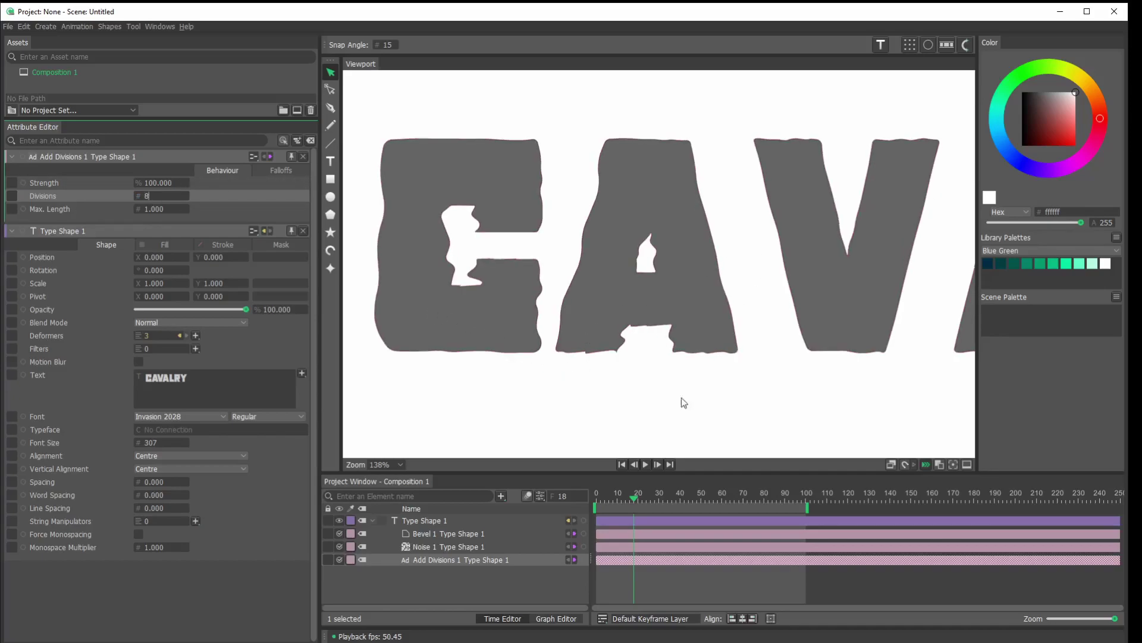
pyautogui.click(646, 464)
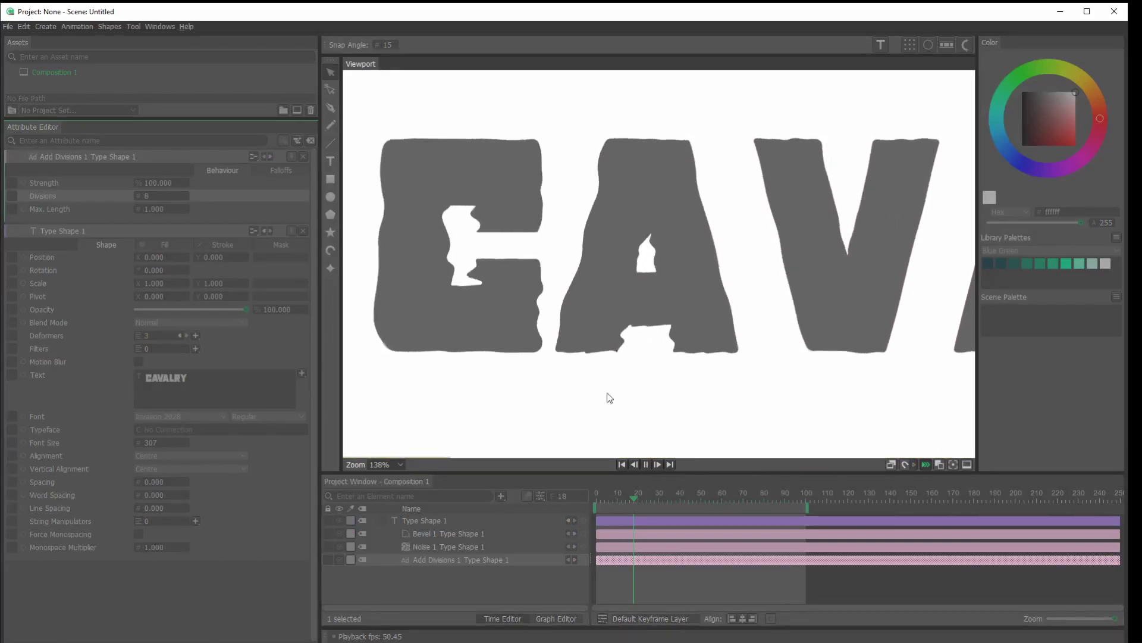
pyautogui.click(644, 464)
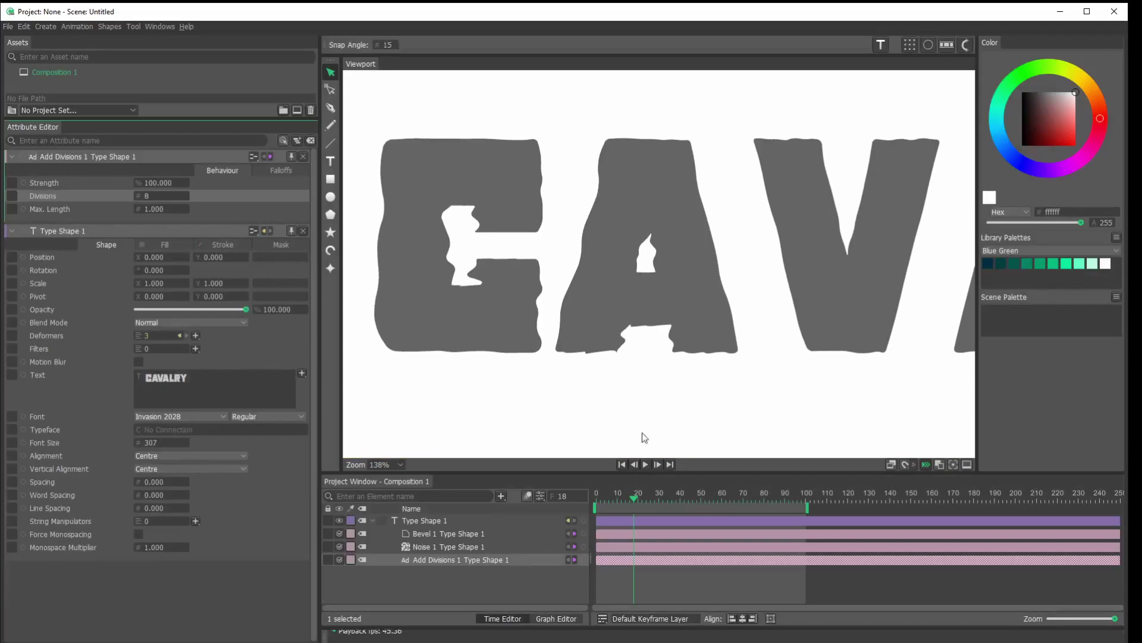
# Step: Turn off the fill of the CAVALRY text shape and enable its stroke
pyautogui.scroll(-3, 629, 375)
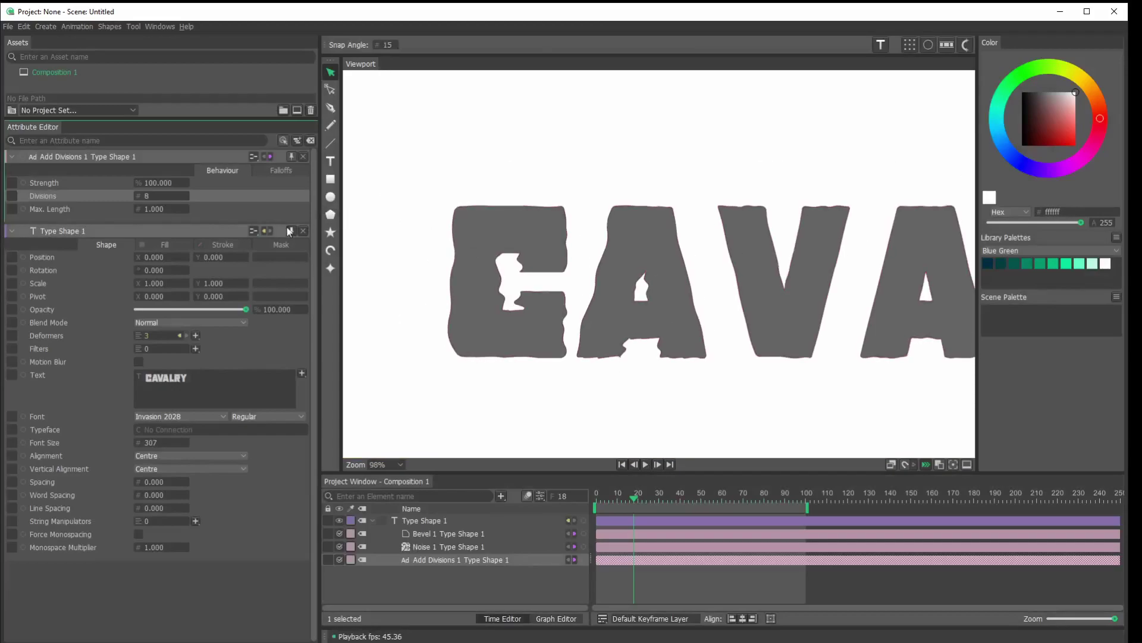
pyautogui.click(425, 522)
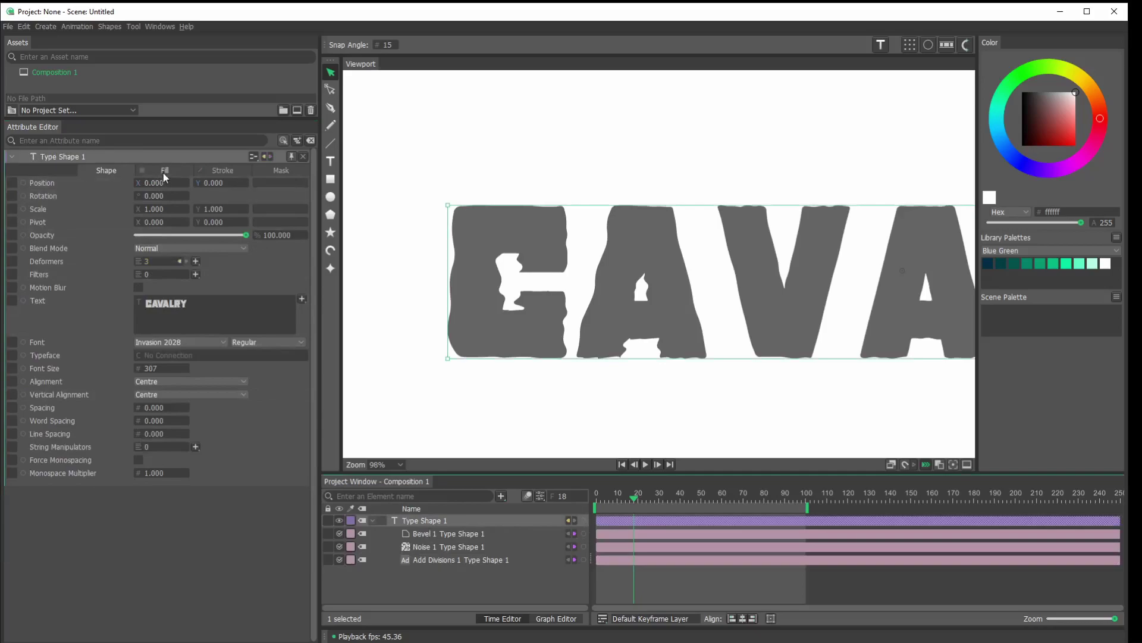
pyautogui.click(163, 171)
pyautogui.click(137, 183)
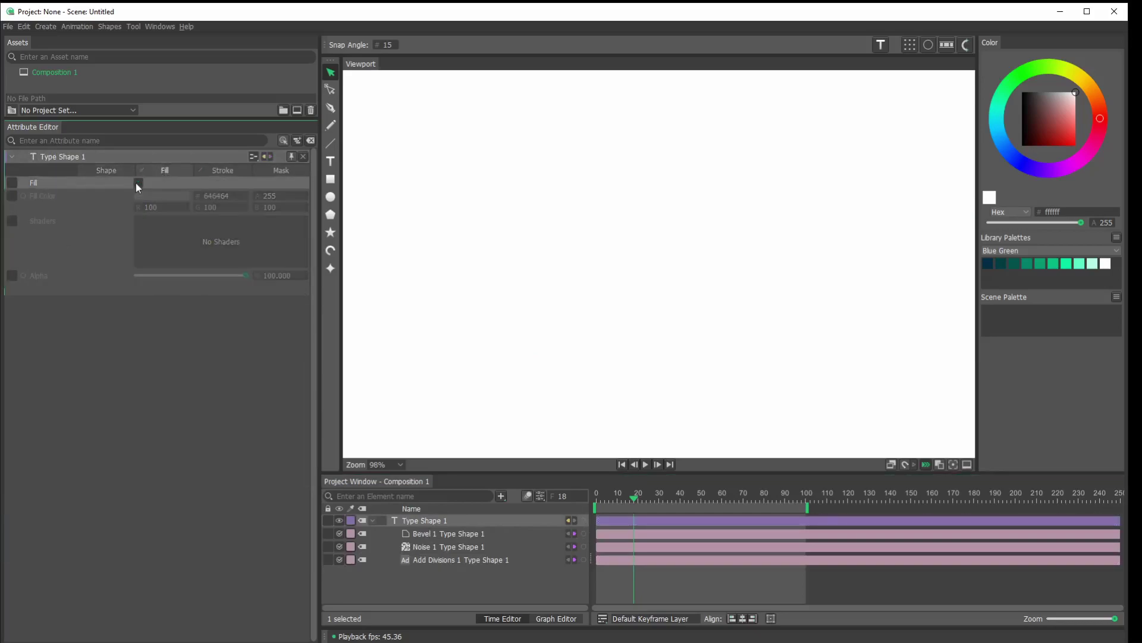
pyautogui.click(213, 170)
pyautogui.click(140, 182)
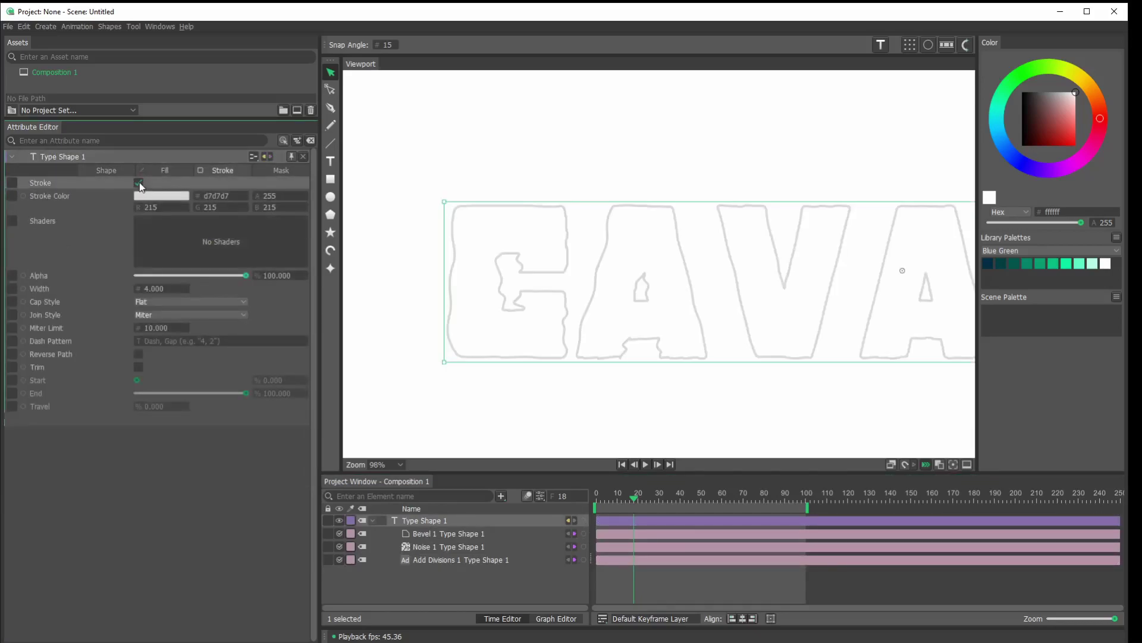
# Step: Set the CAVALRY text's stroke colour to black (000000)
pyautogui.click(154, 195)
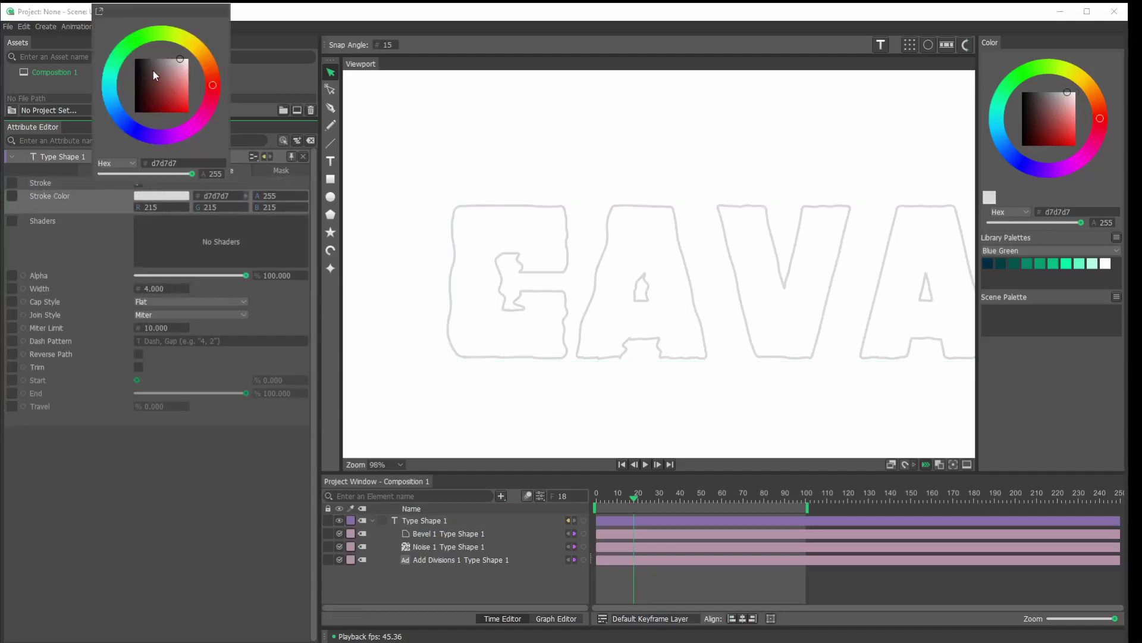
pyautogui.moveTo(152, 66); pyautogui.dragTo(119, 44)
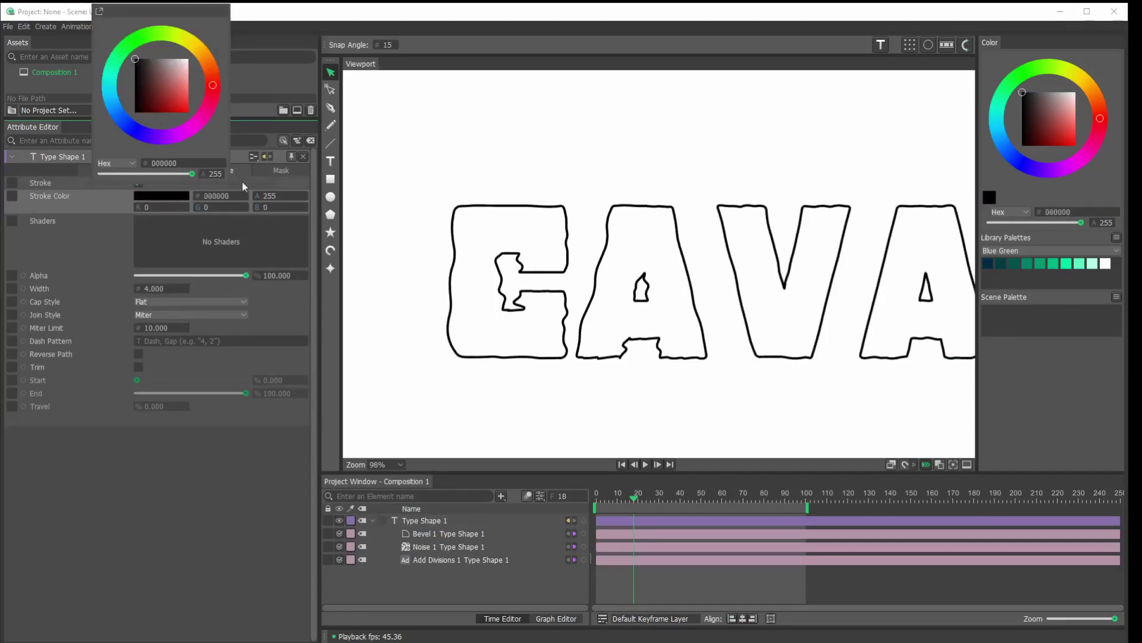
pyautogui.scroll(-3, 618, 298)
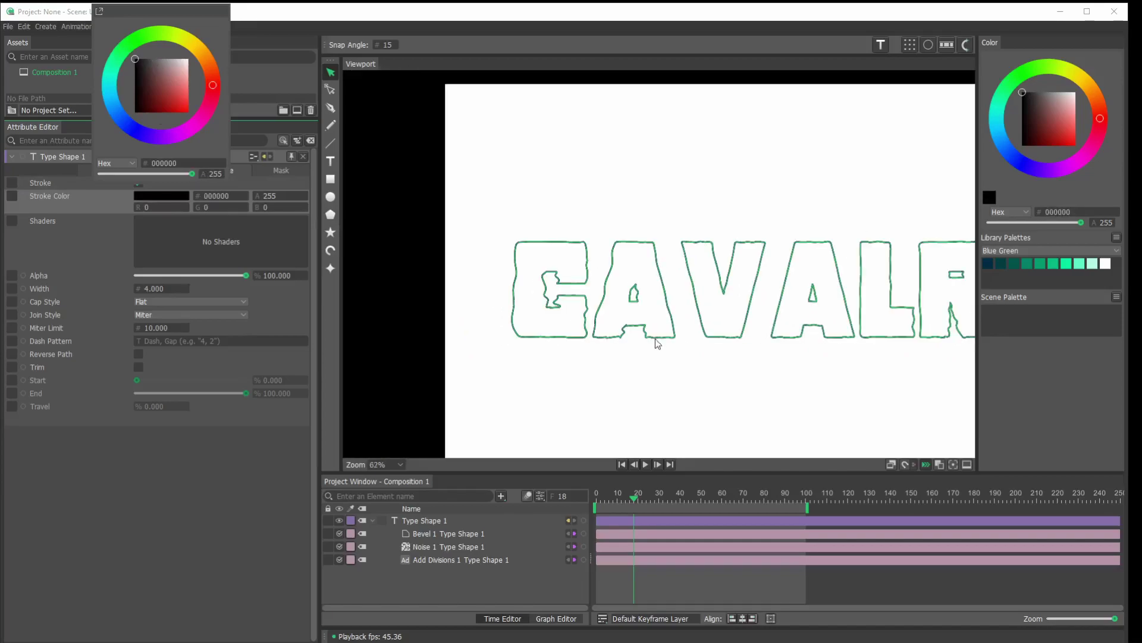
pyautogui.click(719, 199)
pyautogui.scroll(-2, 627, 234)
pyautogui.moveTo(627, 235); pyautogui.dragTo(604, 232)
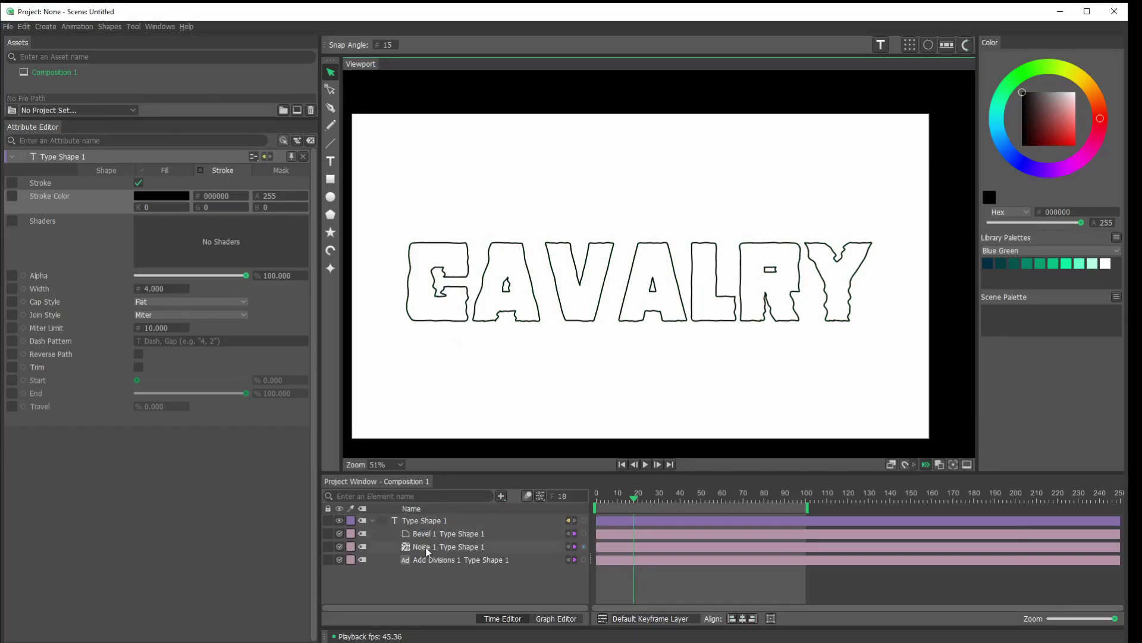
# Step: Create an Outline shape from the CAVALRY text with a width of 6 and an offset of 8
pyautogui.click(372, 521)
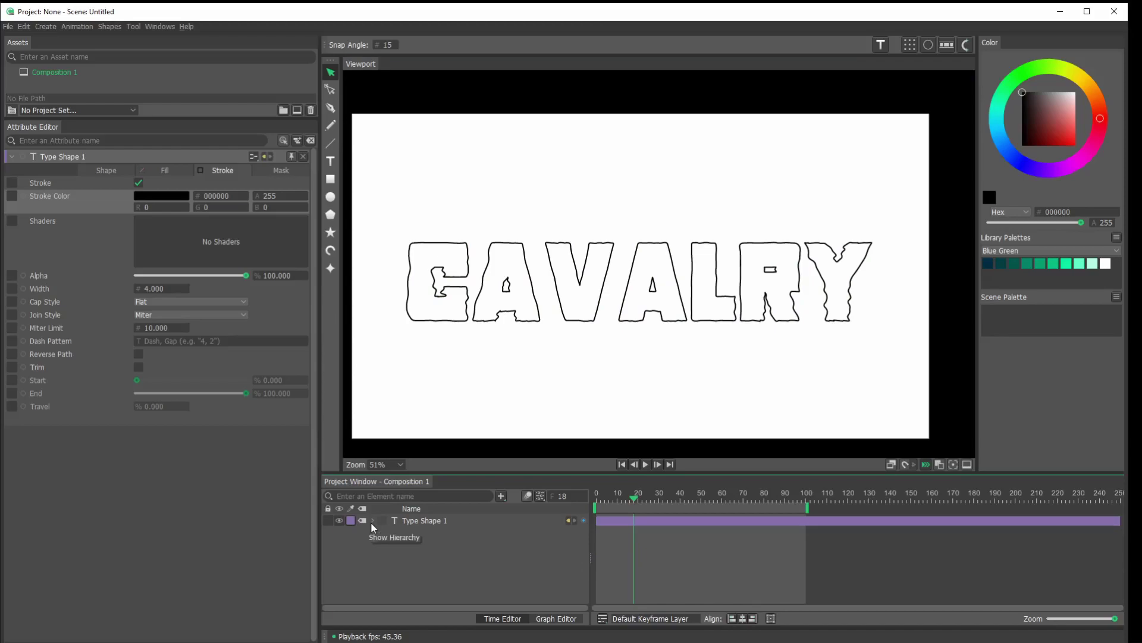
pyautogui.click(431, 522)
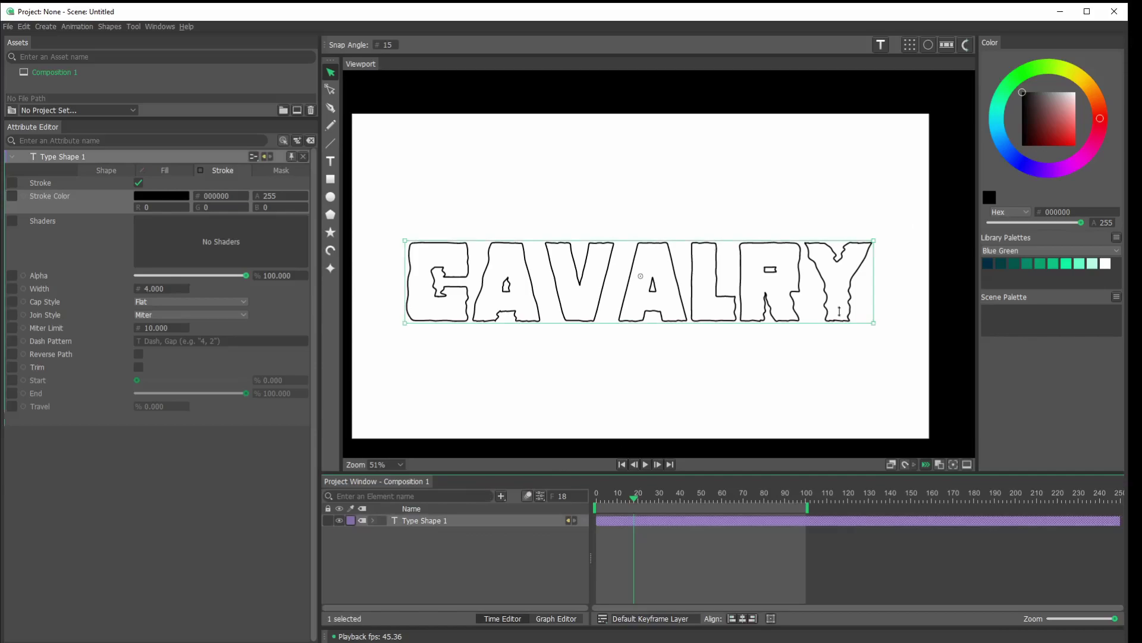
pyautogui.click(928, 46)
pyautogui.moveTo(433, 534); pyautogui.dragTo(416, 518)
pyautogui.scroll(5, 518, 316)
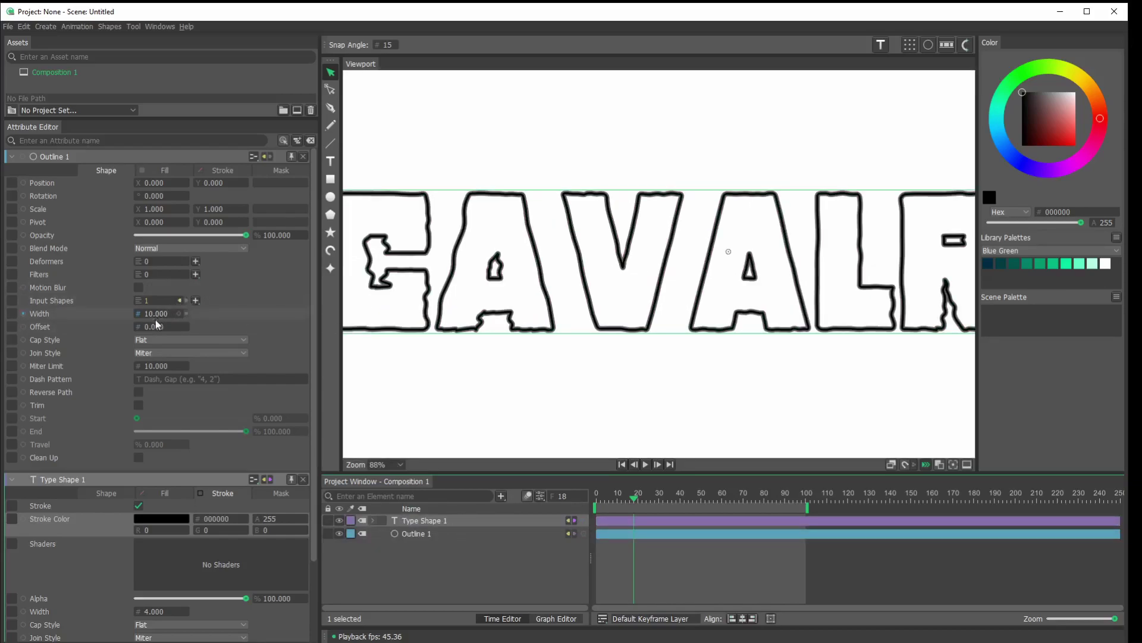
pyautogui.moveTo(154, 328); pyautogui.dragTo(152, 318)
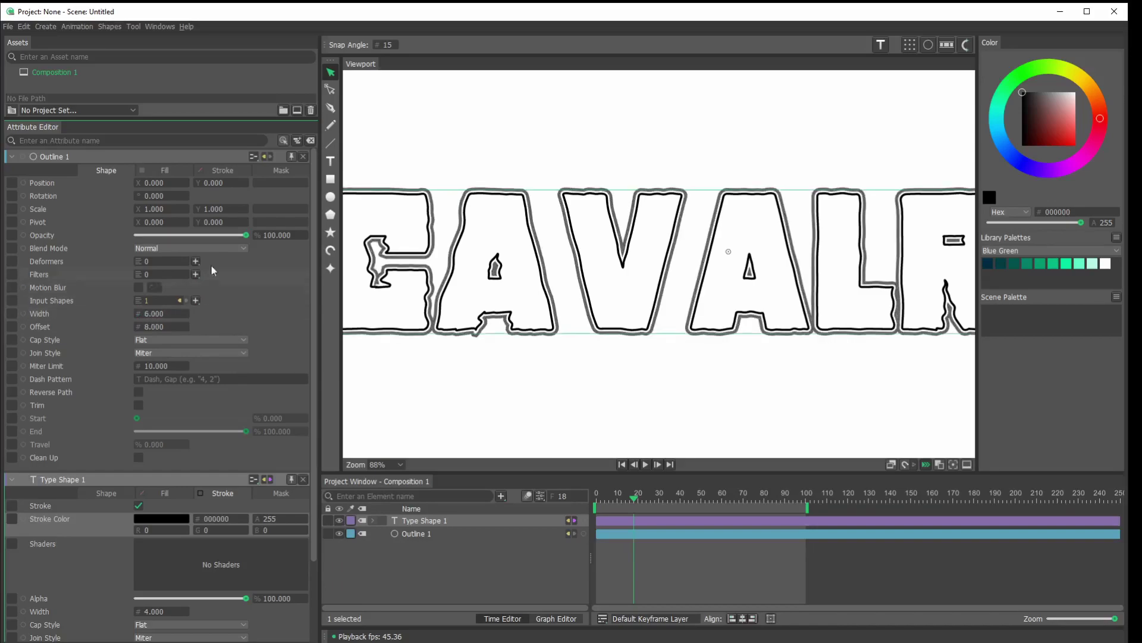
# Step: Set the Outline shape's fill colour to a muted purple, 7d71b6
pyautogui.click(166, 172)
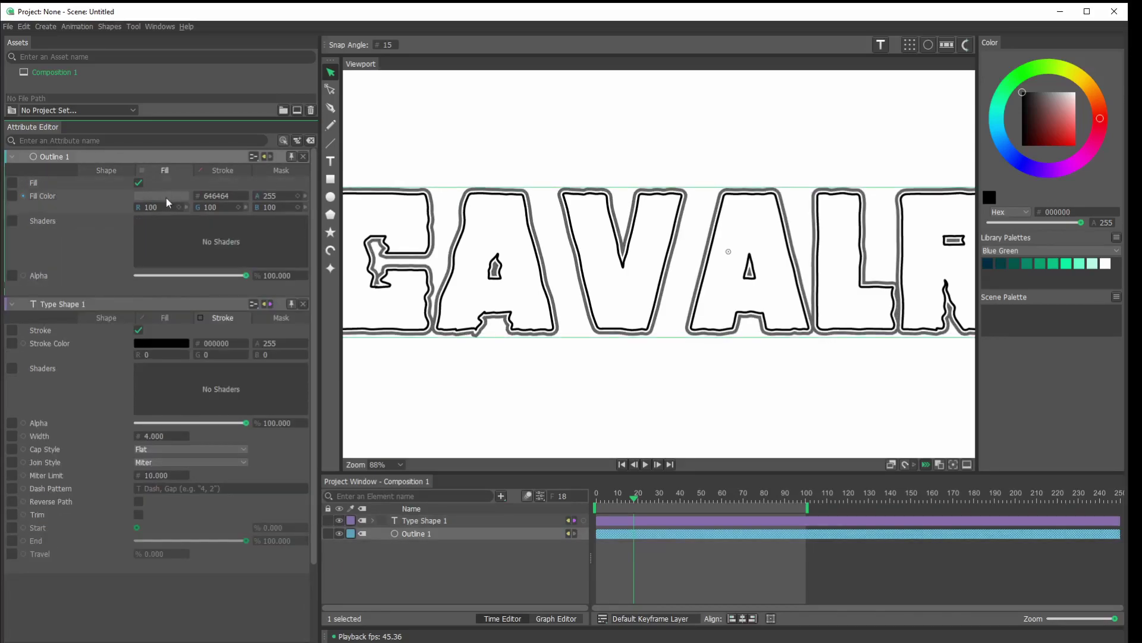
pyautogui.click(166, 198)
pyautogui.moveTo(182, 131); pyautogui.dragTo(151, 135)
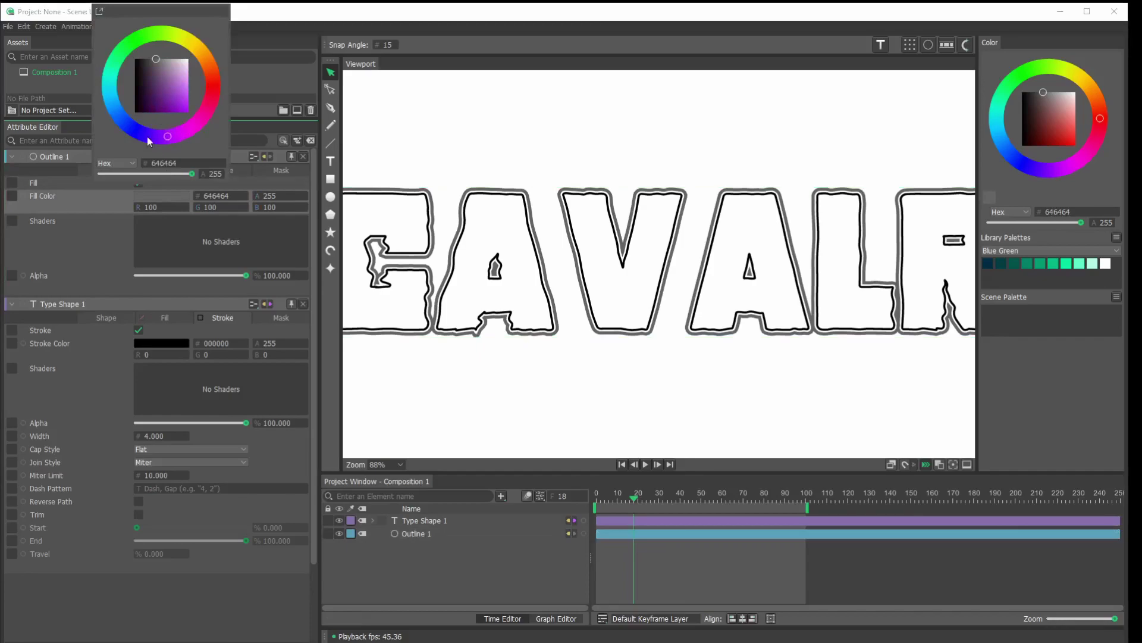
pyautogui.moveTo(151, 87)
pyautogui.mouseDown()
pyautogui.moveTo(163, 117)
pyautogui.moveTo(220, 130)
pyautogui.mouseUp()
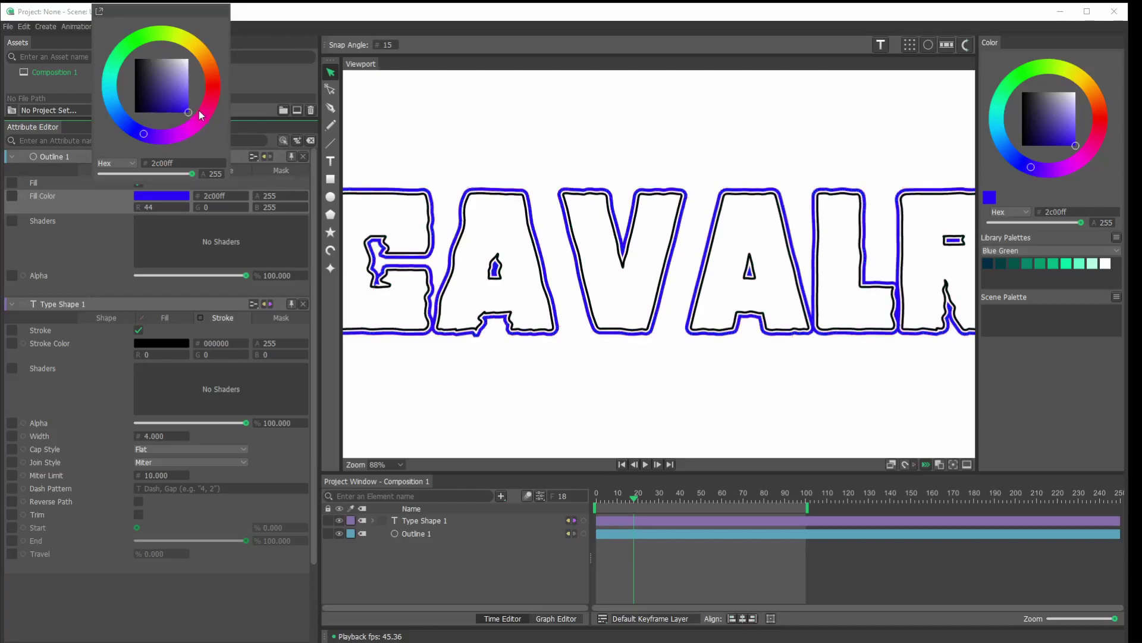
pyautogui.moveTo(188, 110)
pyautogui.mouseDown()
pyautogui.moveTo(195, 83)
pyautogui.moveTo(162, 87)
pyautogui.moveTo(173, 78)
pyautogui.mouseUp()
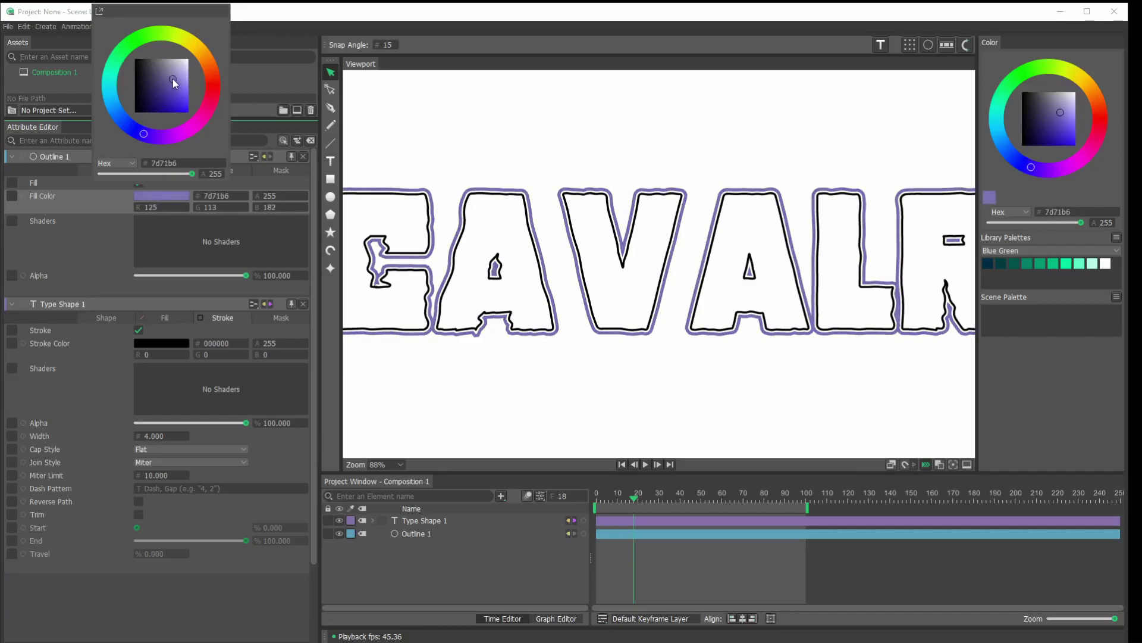
pyautogui.click(497, 566)
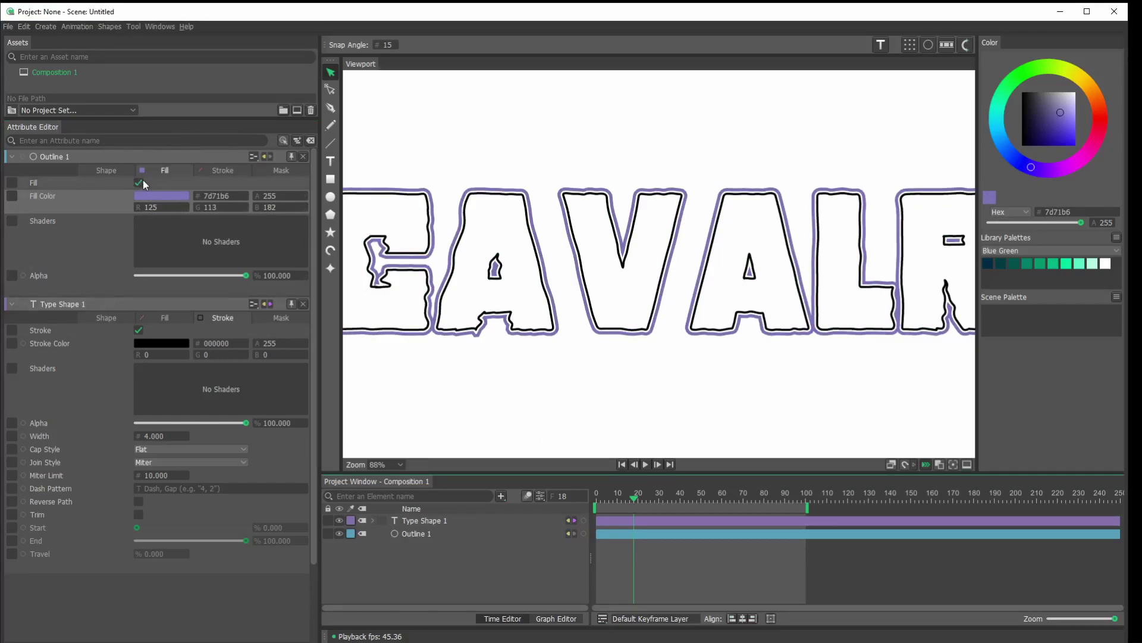
# Step: Enable the stroke on the Outline shape and set its join style to Round
pyautogui.click(230, 169)
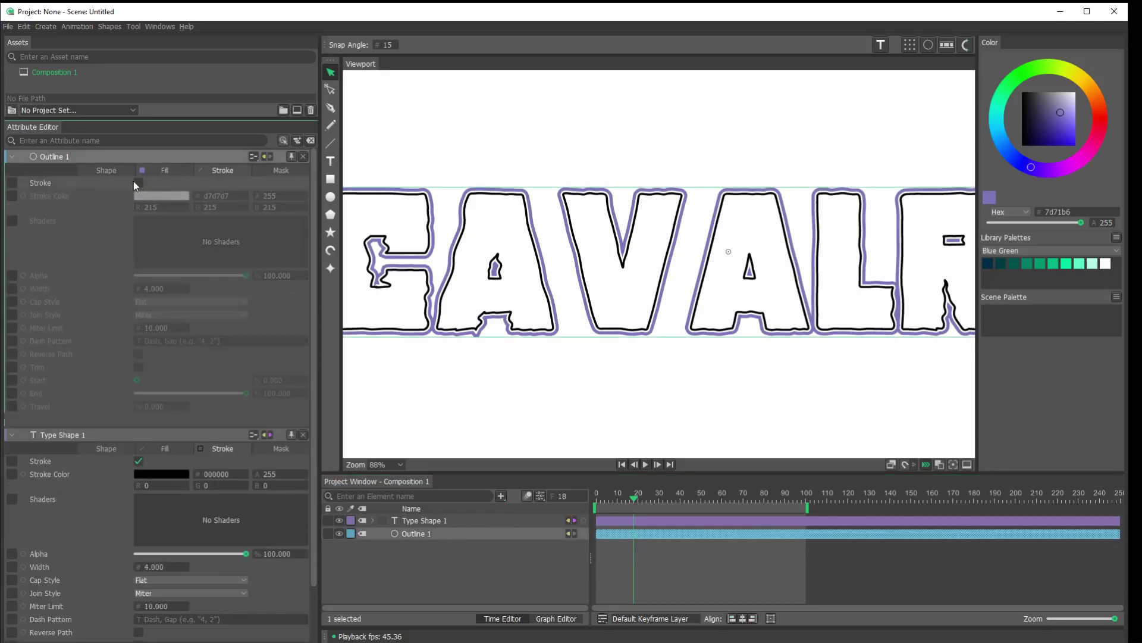
pyautogui.click(139, 182)
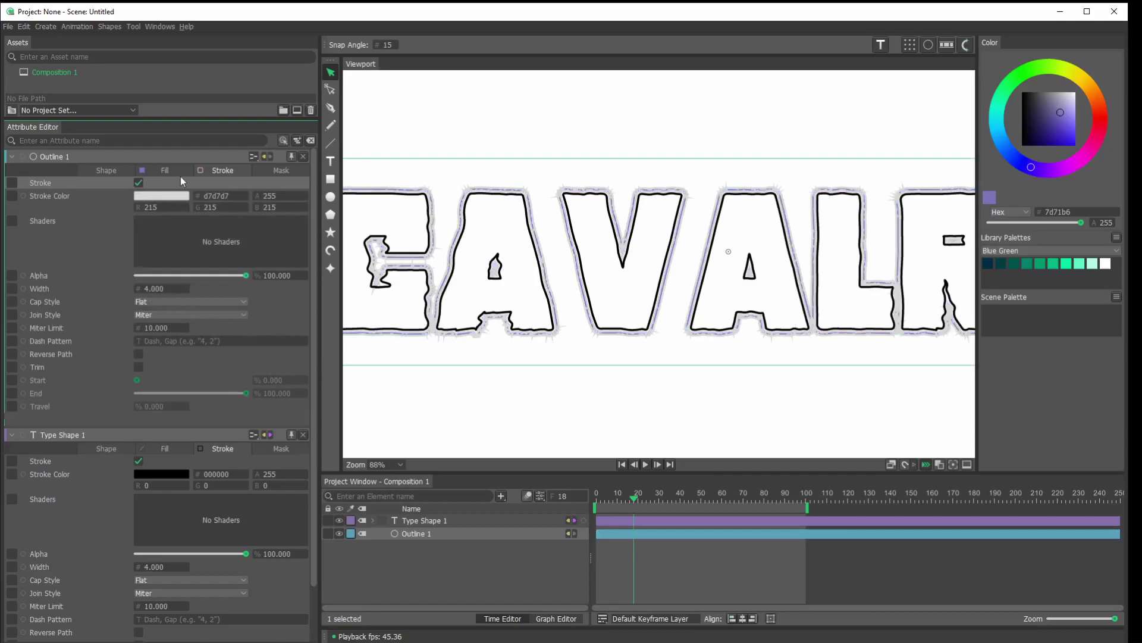
pyautogui.scroll(5, 455, 186)
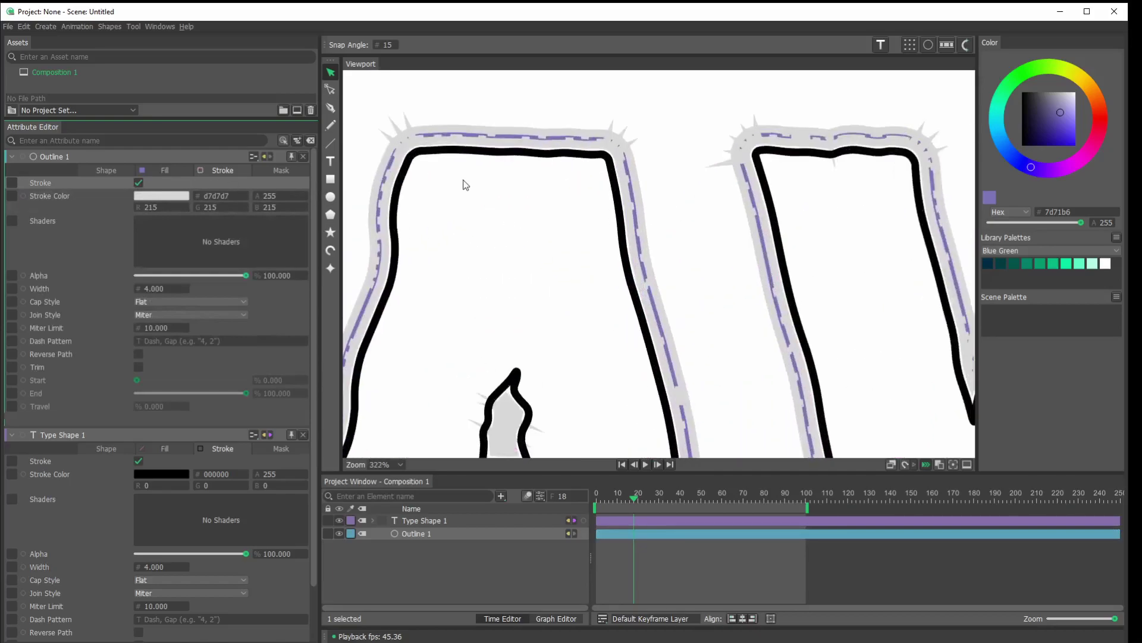
pyautogui.click(223, 316)
pyautogui.click(224, 330)
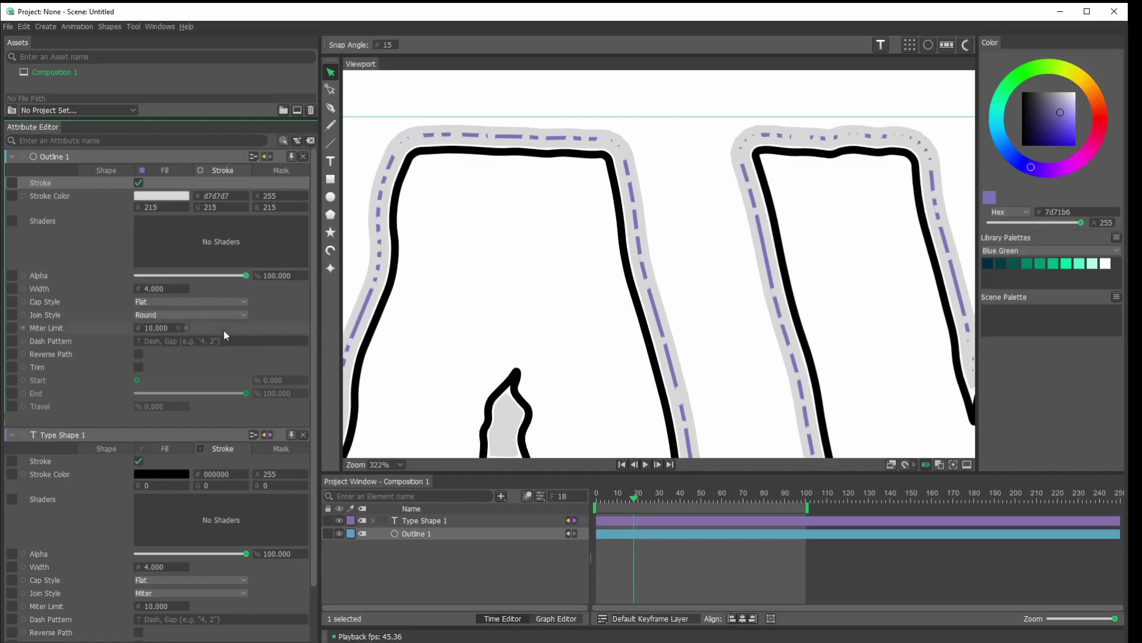
pyautogui.click(611, 154)
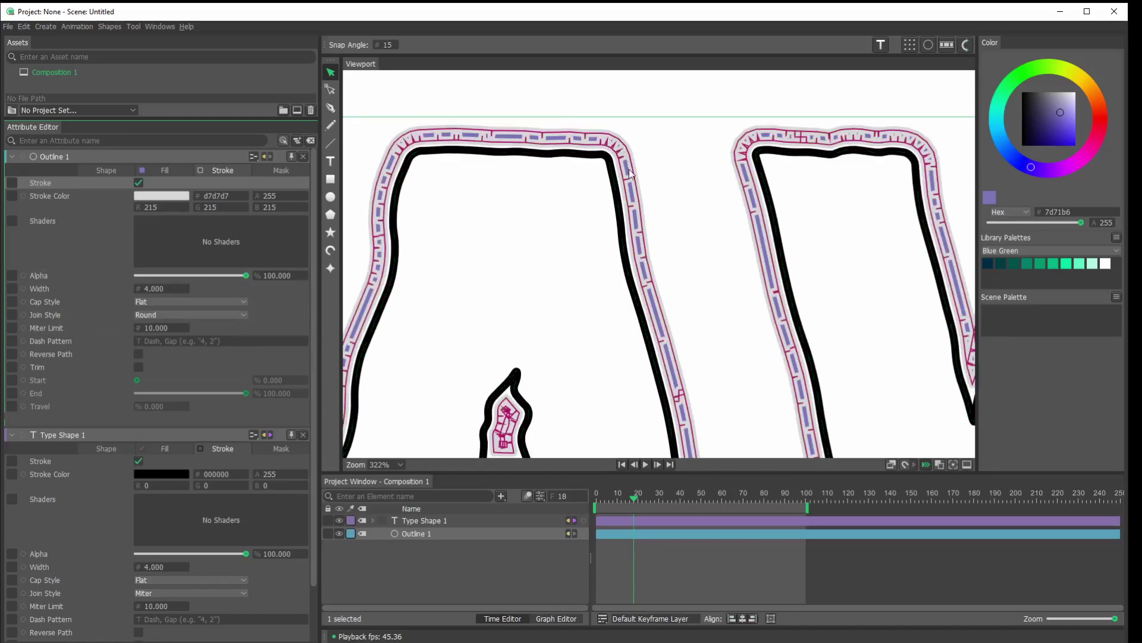
# Step: Reduce the Outline shape's stroke width to 1.1
pyautogui.scroll(-4, 541, 383)
pyautogui.scroll(4, 473, 378)
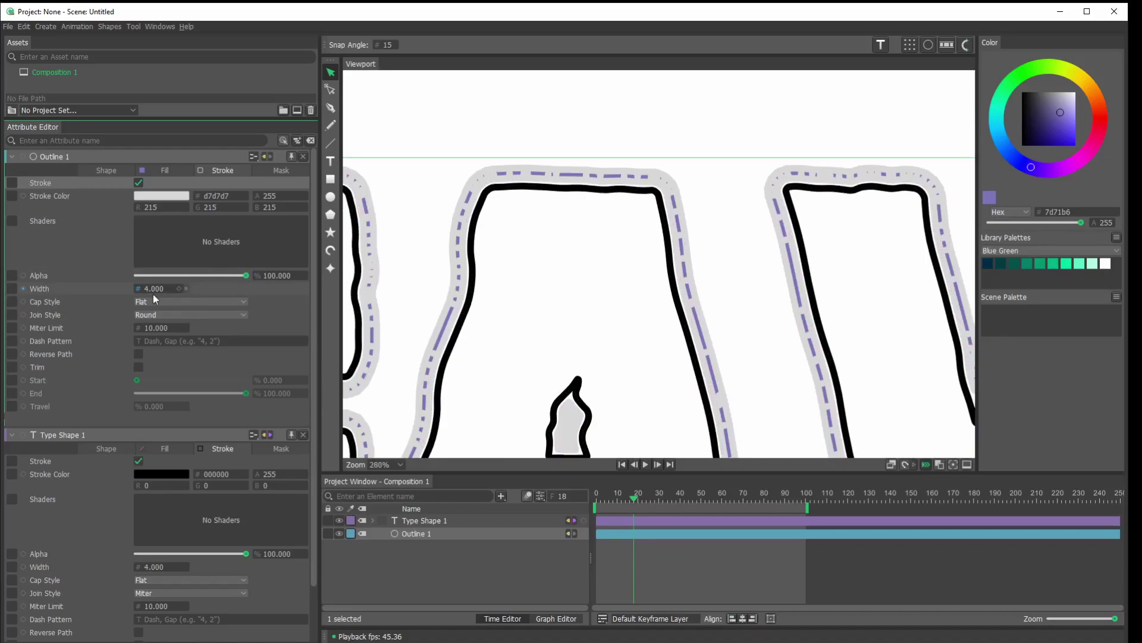
pyautogui.moveTo(154, 293); pyautogui.dragTo(134, 294)
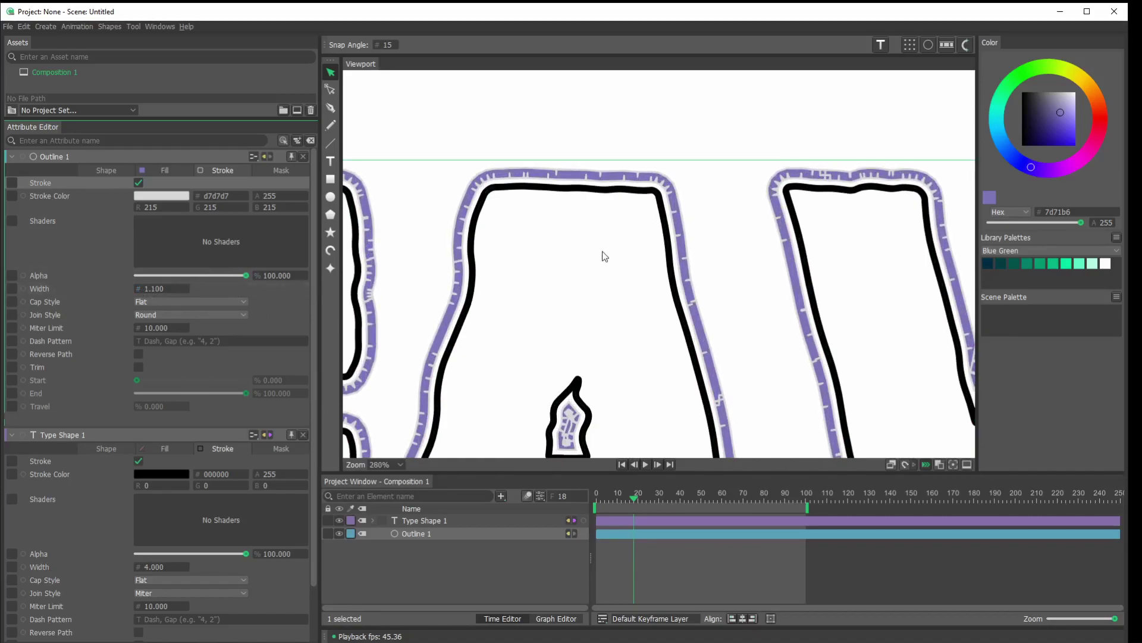
pyautogui.scroll(-4, 602, 256)
pyautogui.scroll(-1, 654, 286)
# Step: Set the Outline shape's stroke colour to purple 5c59a4 and its stroke width to 1.7
pyautogui.scroll(5, 605, 363)
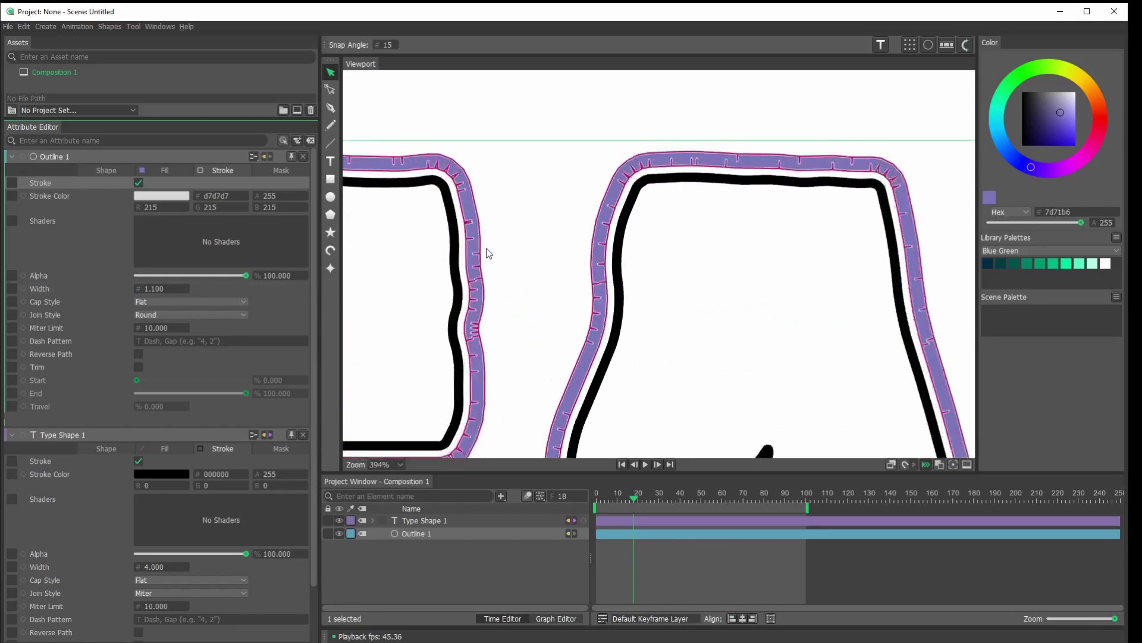
pyautogui.click(615, 354)
pyautogui.click(176, 198)
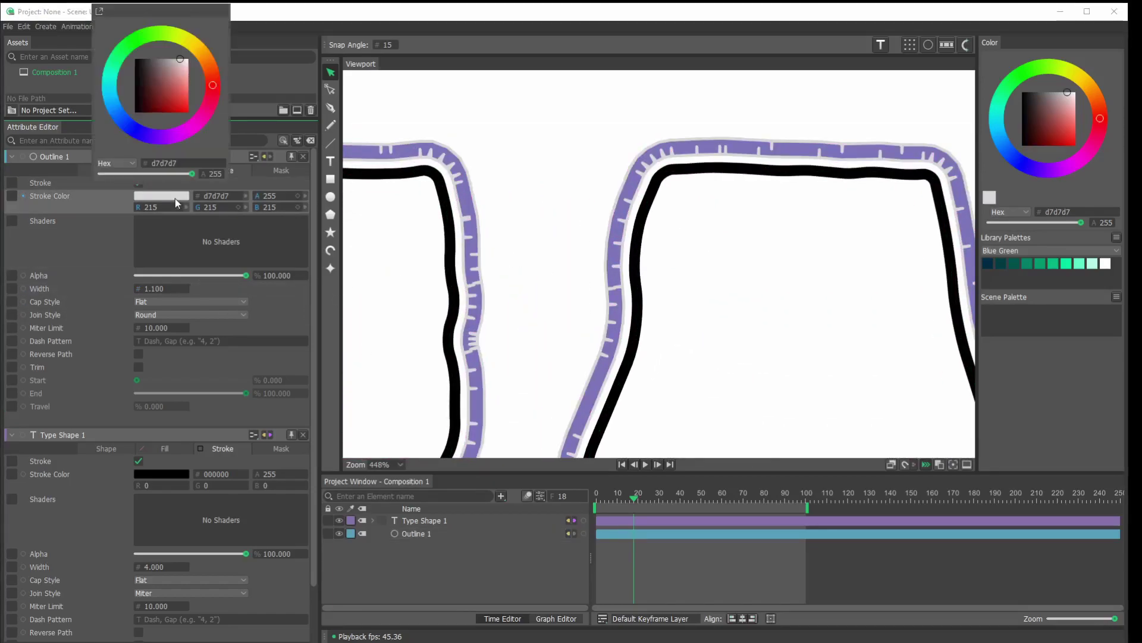
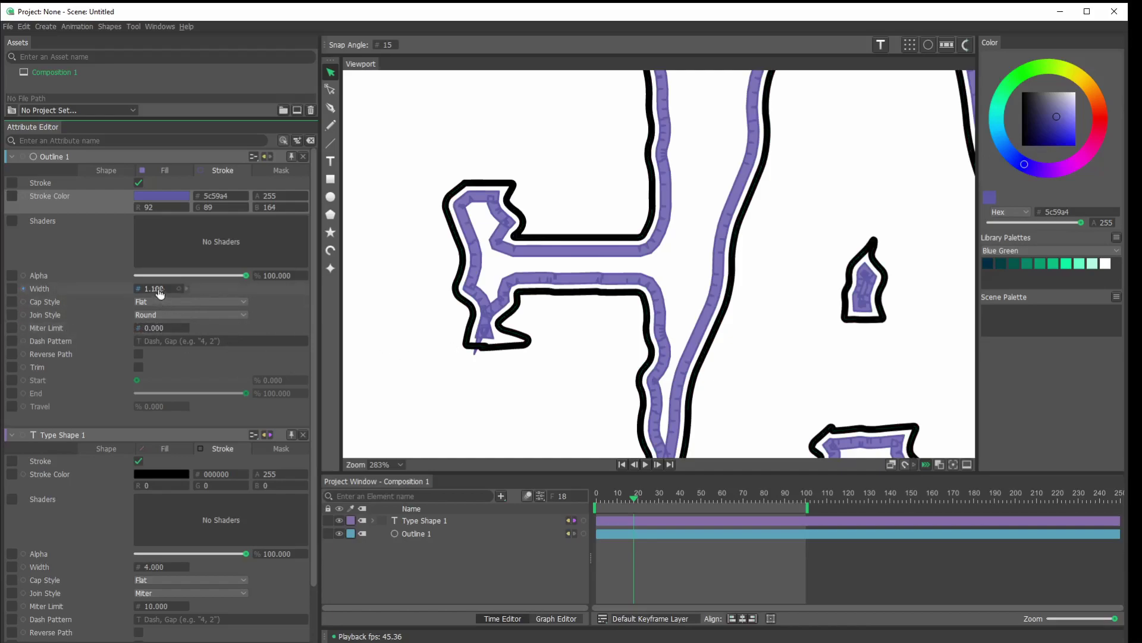
pyautogui.moveTo(159, 293); pyautogui.dragTo(164, 290)
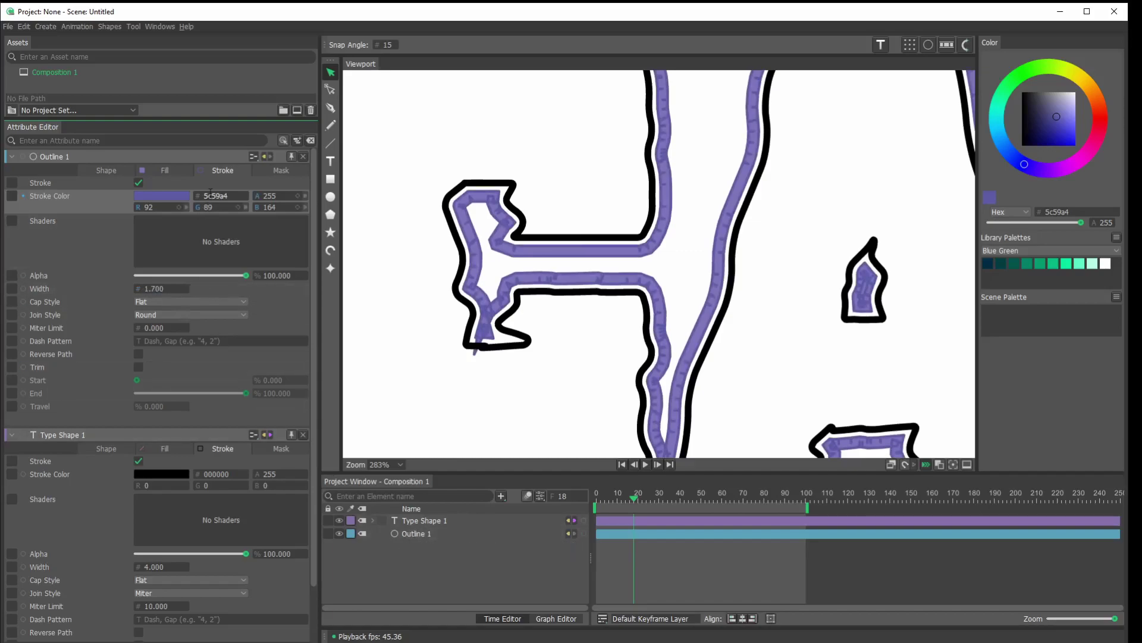
# Step: Set the join style in the Outline shape's own shape attributes to Round
pyautogui.click(105, 171)
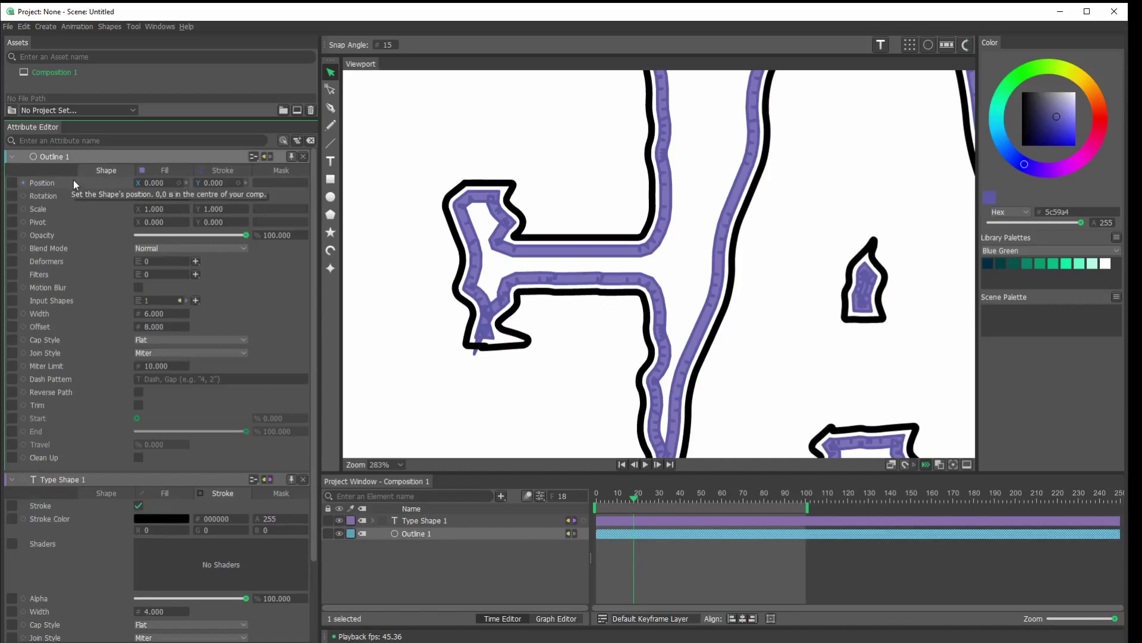
pyautogui.click(156, 352)
pyautogui.click(156, 363)
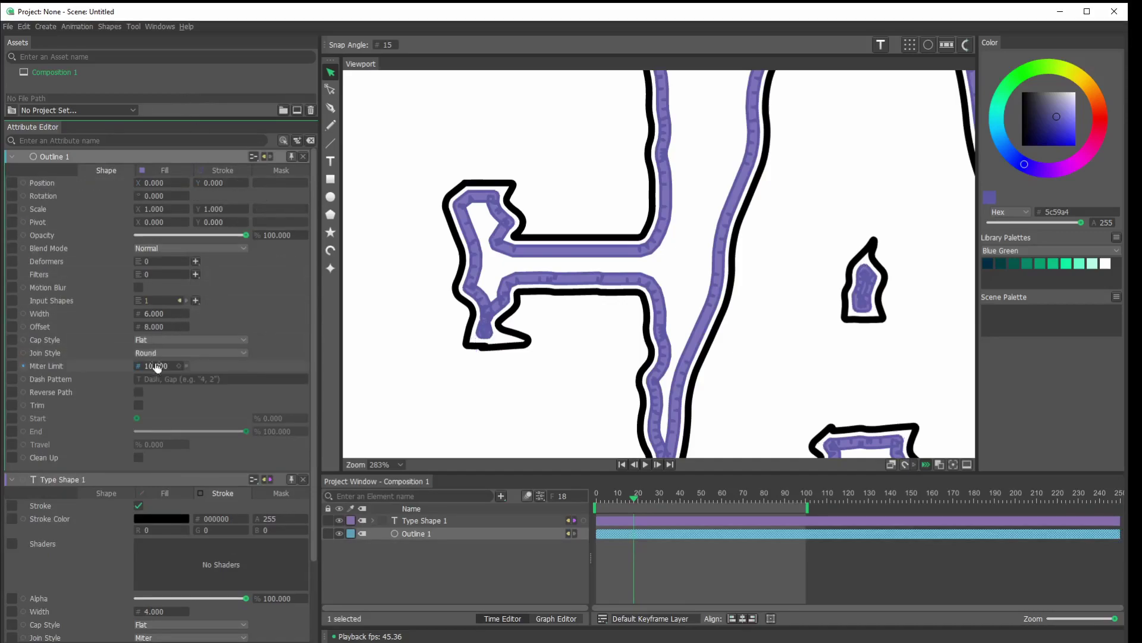
pyautogui.click(479, 372)
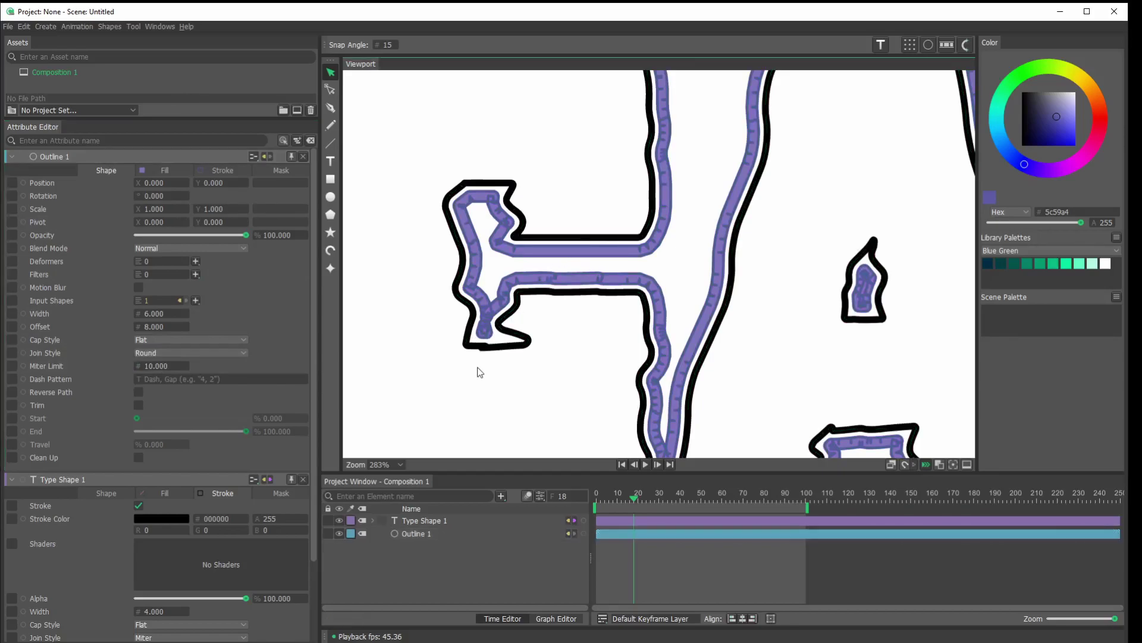
# Step: Duplicate the Outline shape with a Duplicator and set its distribution to Point
pyautogui.scroll(-4, 522, 367)
pyautogui.scroll(-1, 648, 337)
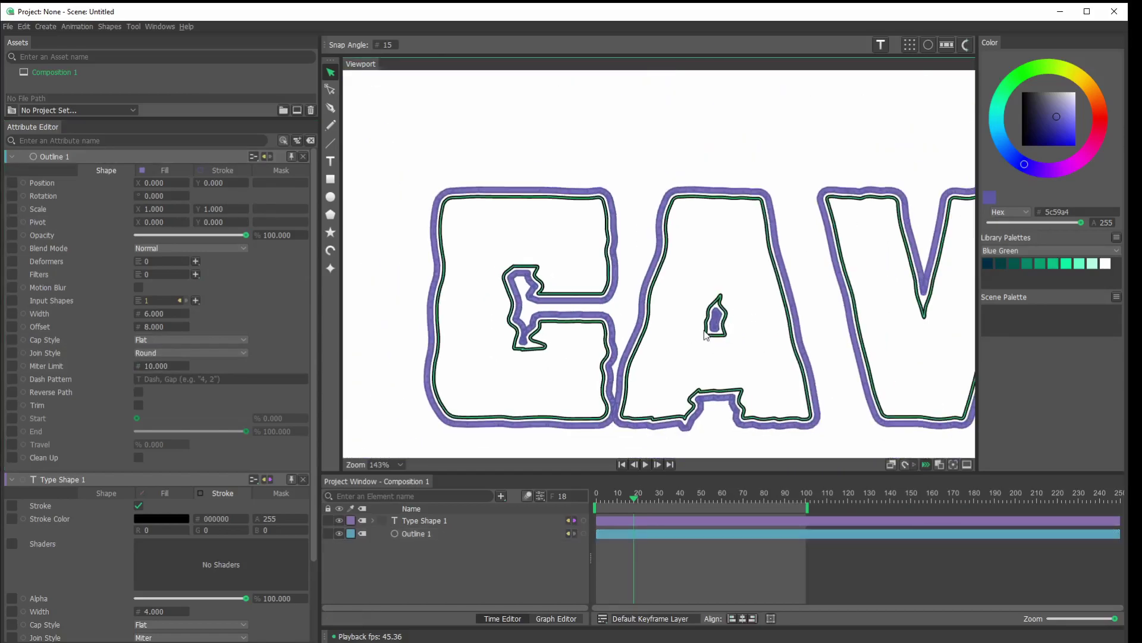
pyautogui.scroll(-2, 756, 190)
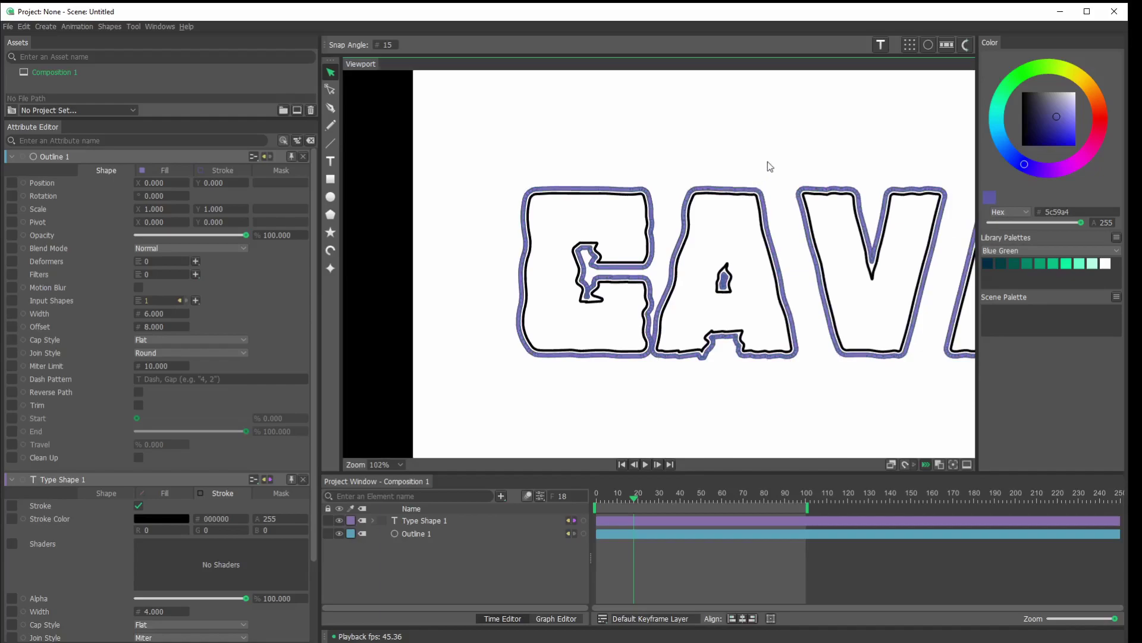
pyautogui.moveTo(778, 171); pyautogui.dragTo(579, 178)
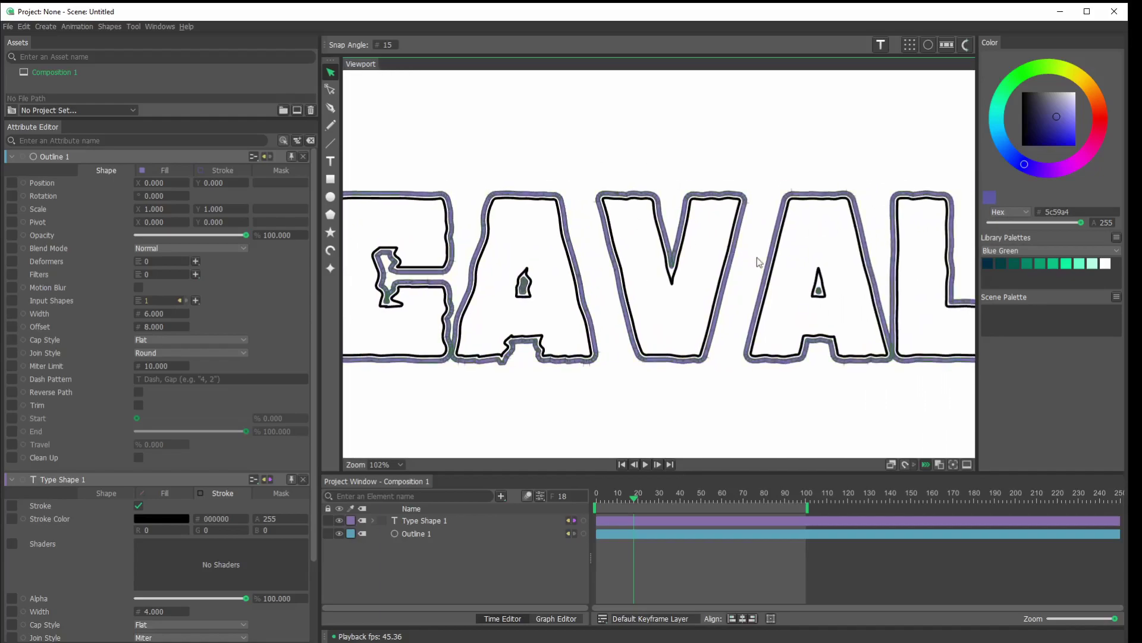
pyautogui.click(412, 536)
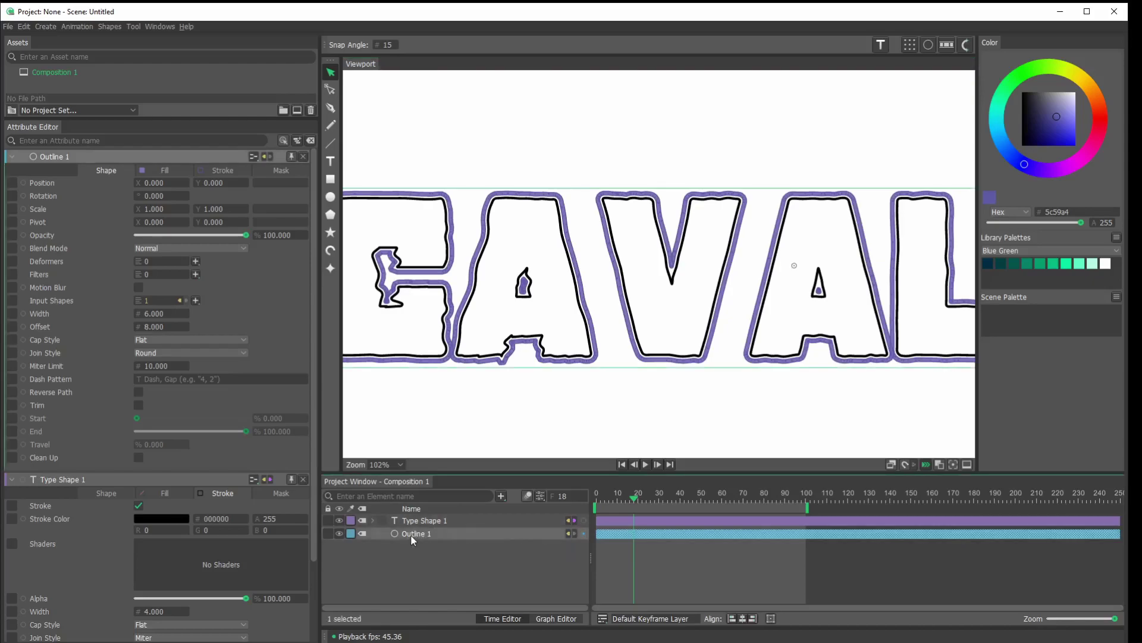
pyautogui.click(914, 47)
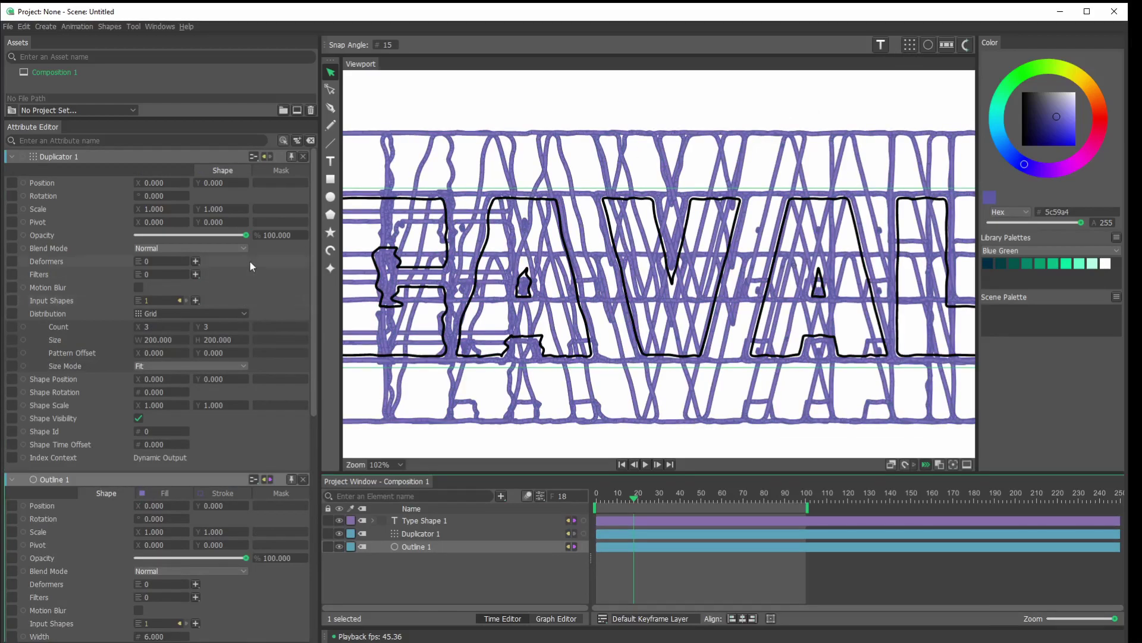
pyautogui.click(171, 316)
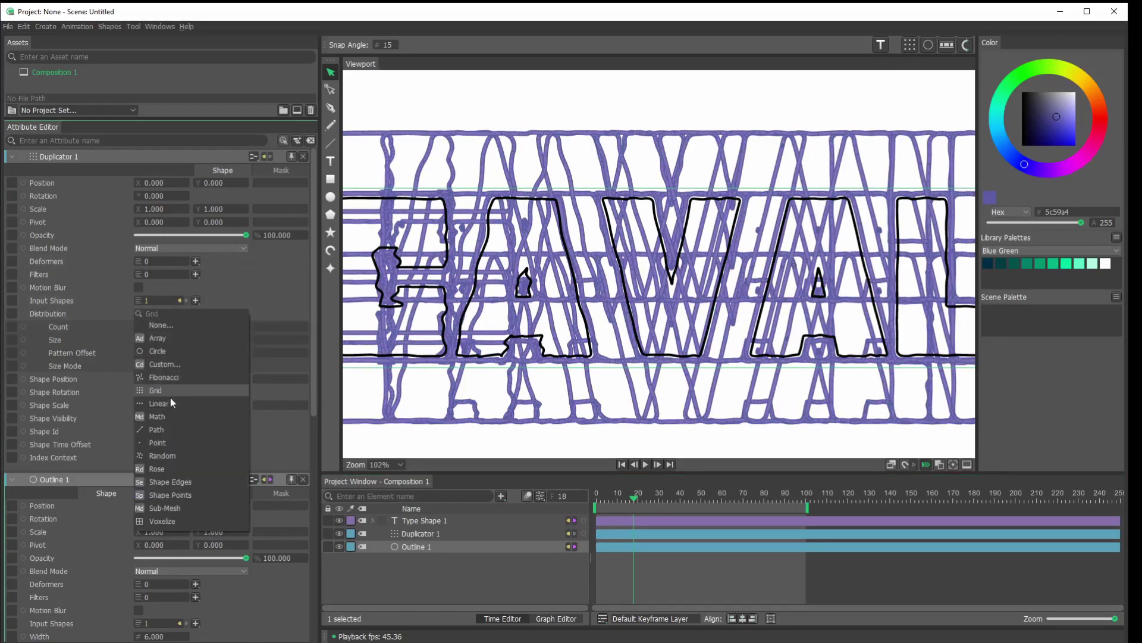
pyautogui.click(172, 445)
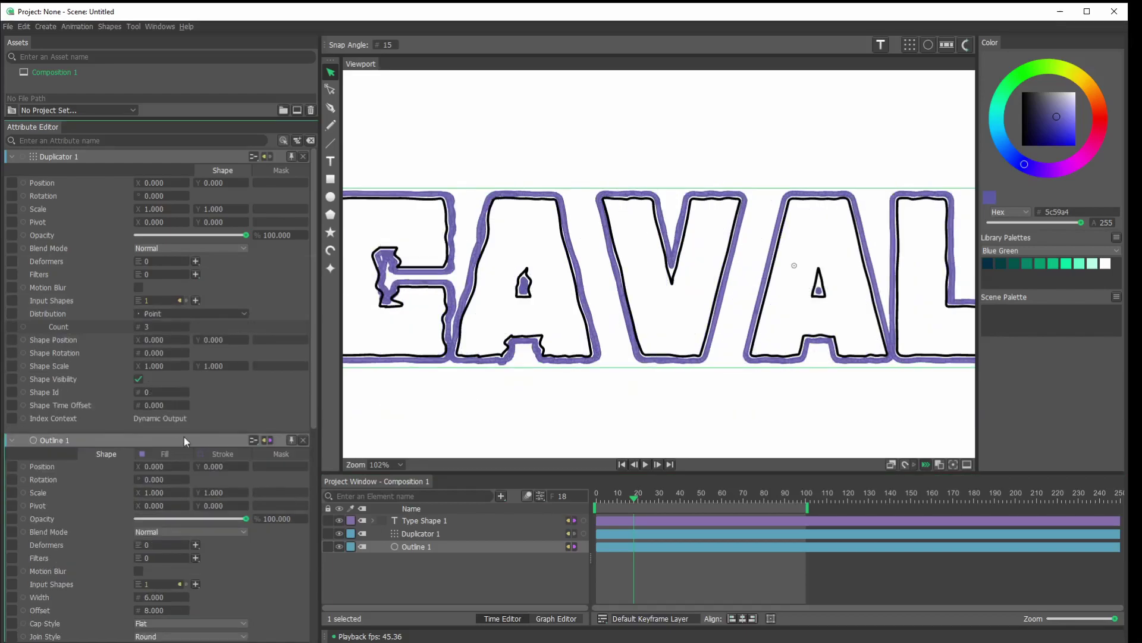
# Step: Try the Duplicator's blend modes one after another, from Silhouette onwards, to compare how the overlapping outlines look
pyautogui.scroll(3, 434, 295)
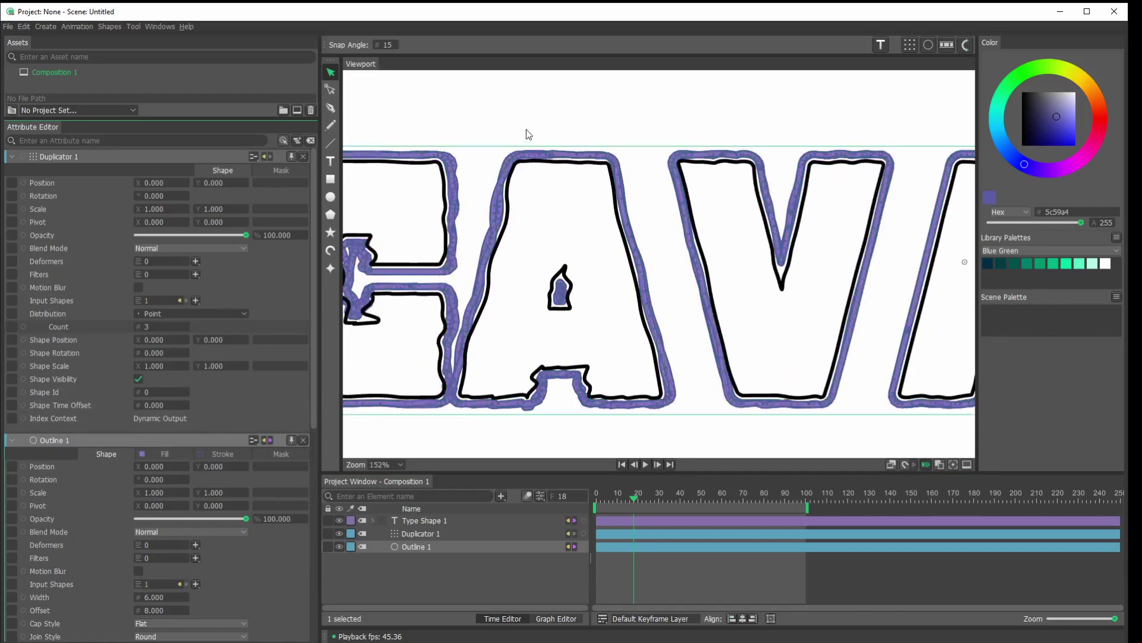
pyautogui.click(240, 248)
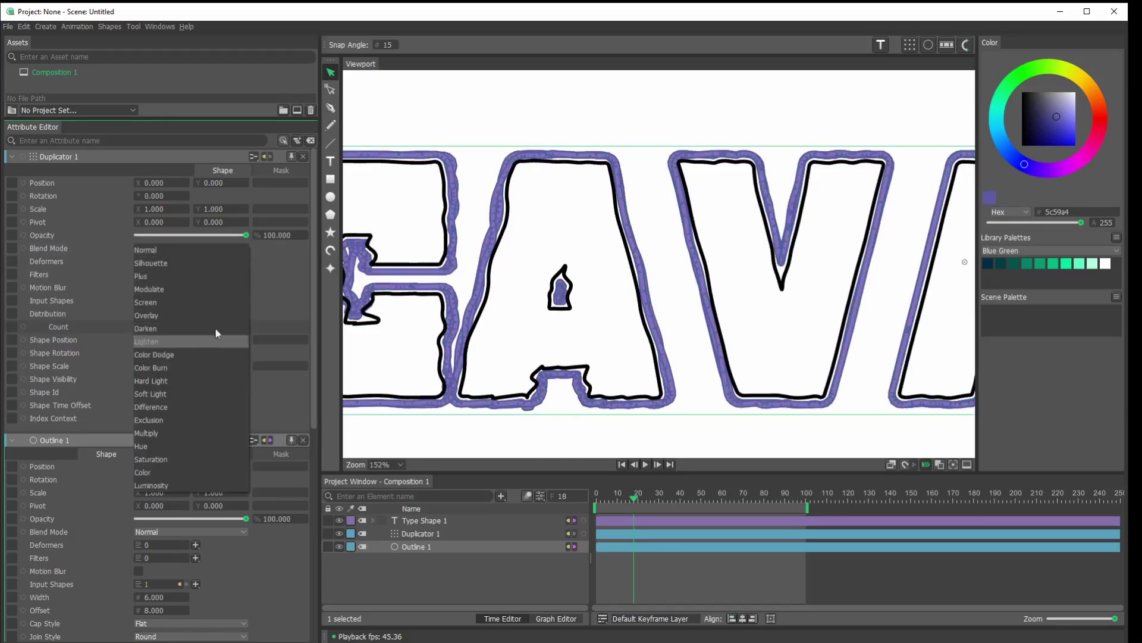
pyautogui.click(212, 268)
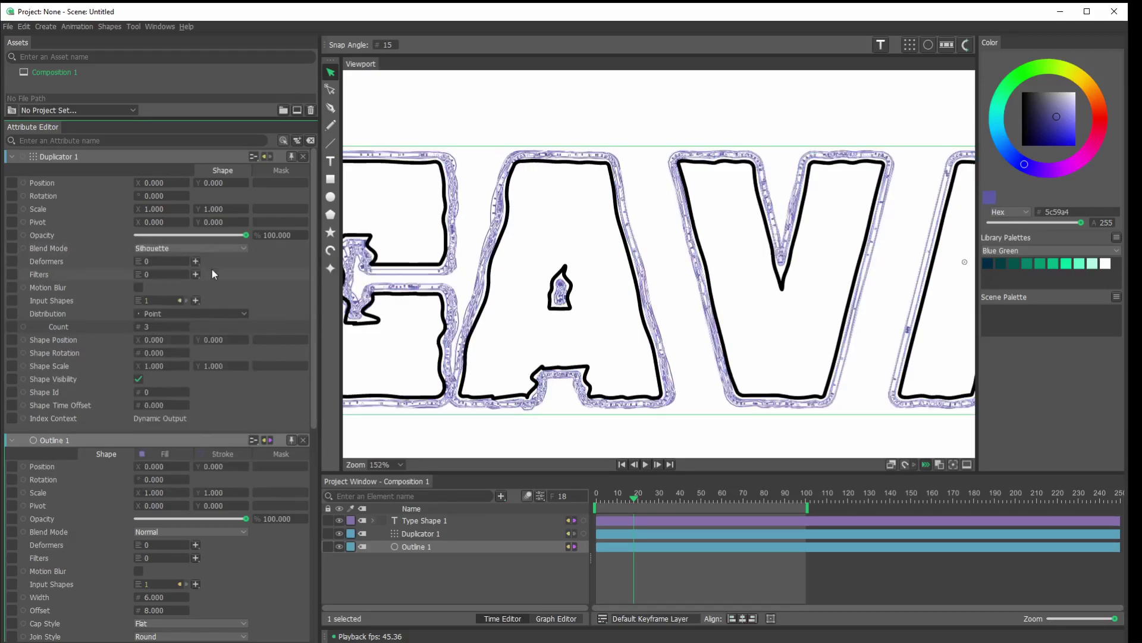
pyautogui.press('Down')
pyautogui.press('Down')
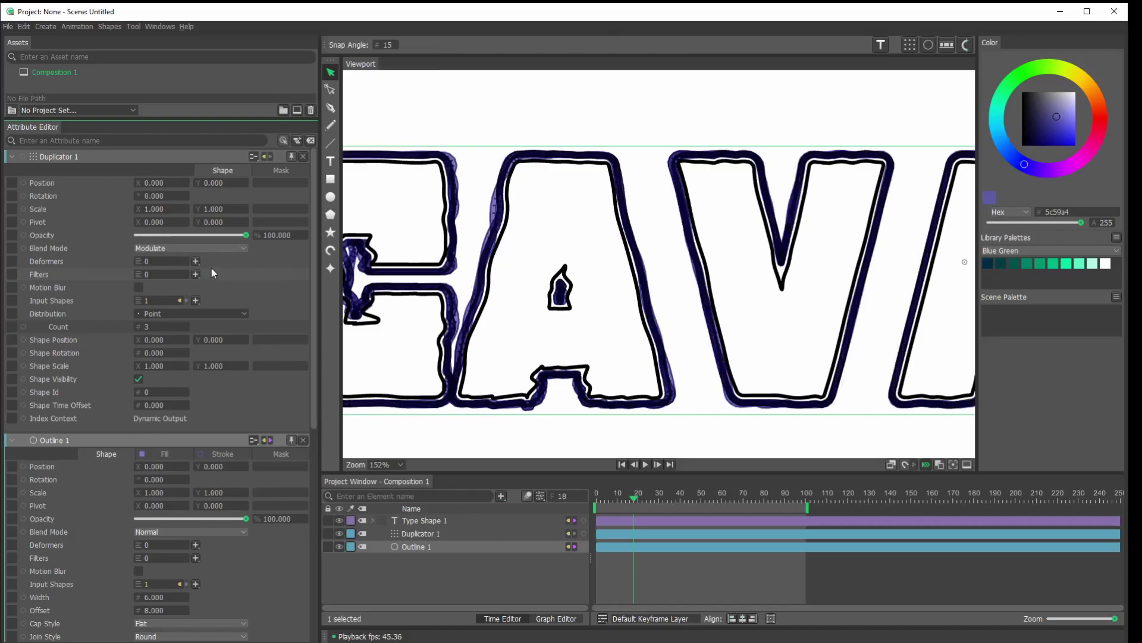
pyautogui.press('Down')
pyautogui.press('Down')
pyautogui.press('Down')
pyautogui.press('Down')
pyautogui.press('Down')
pyautogui.press('Down')
pyautogui.press('Down')
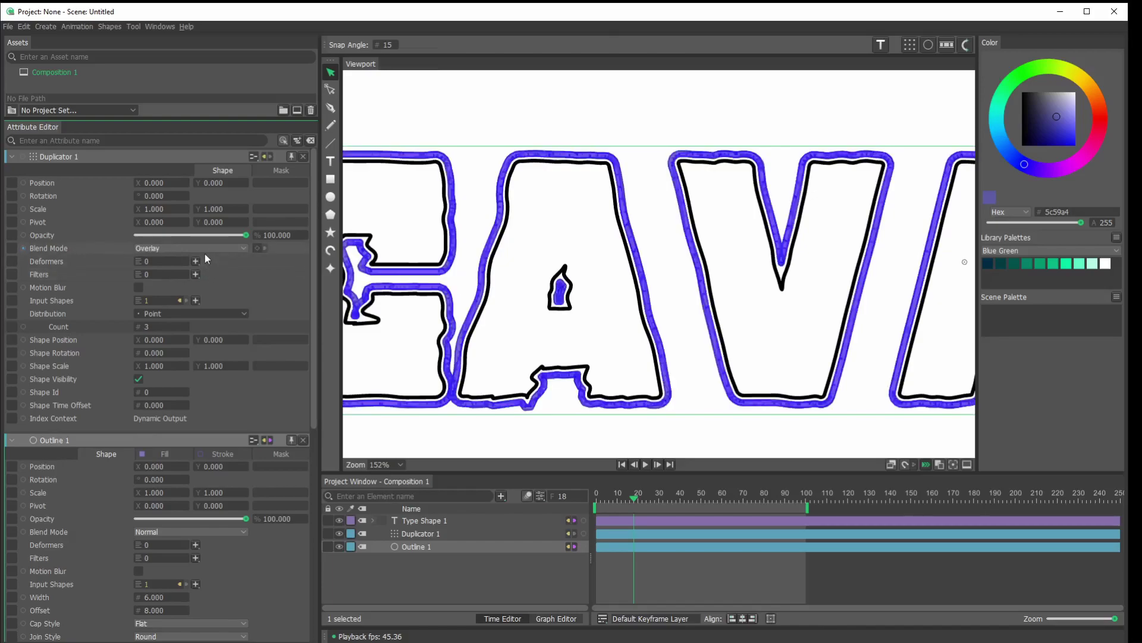
pyautogui.press('Down')
pyautogui.press('Down')
pyautogui.press('Down')
pyautogui.press('Down')
pyautogui.press('Down')
pyautogui.press('Down')
pyautogui.press('Down')
pyautogui.press('Down')
pyautogui.press('Down')
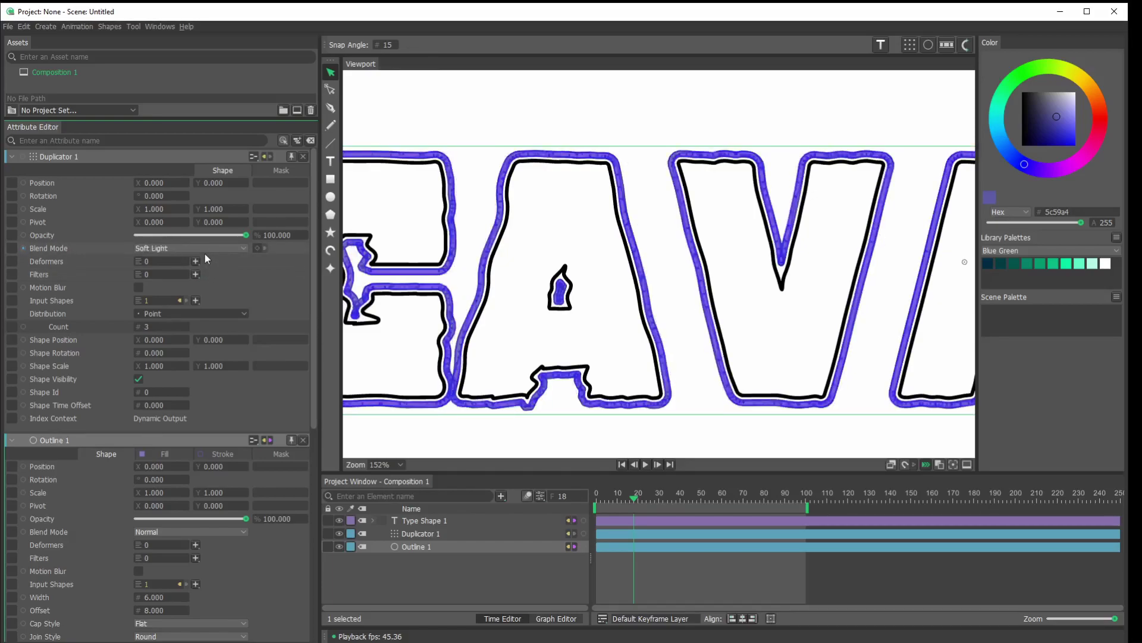
pyautogui.press('Down')
pyautogui.press('Down')
pyautogui.press('Down')
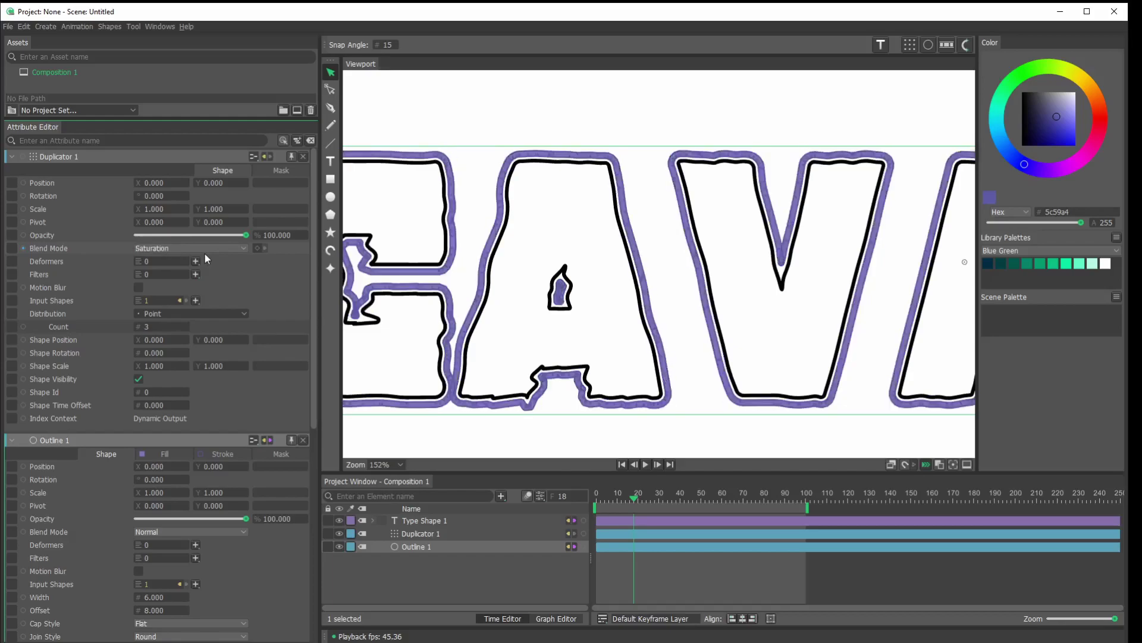
# Step: Set the Duplicator's blend mode to Modulate and lower its opacity to 91%
pyautogui.click(231, 248)
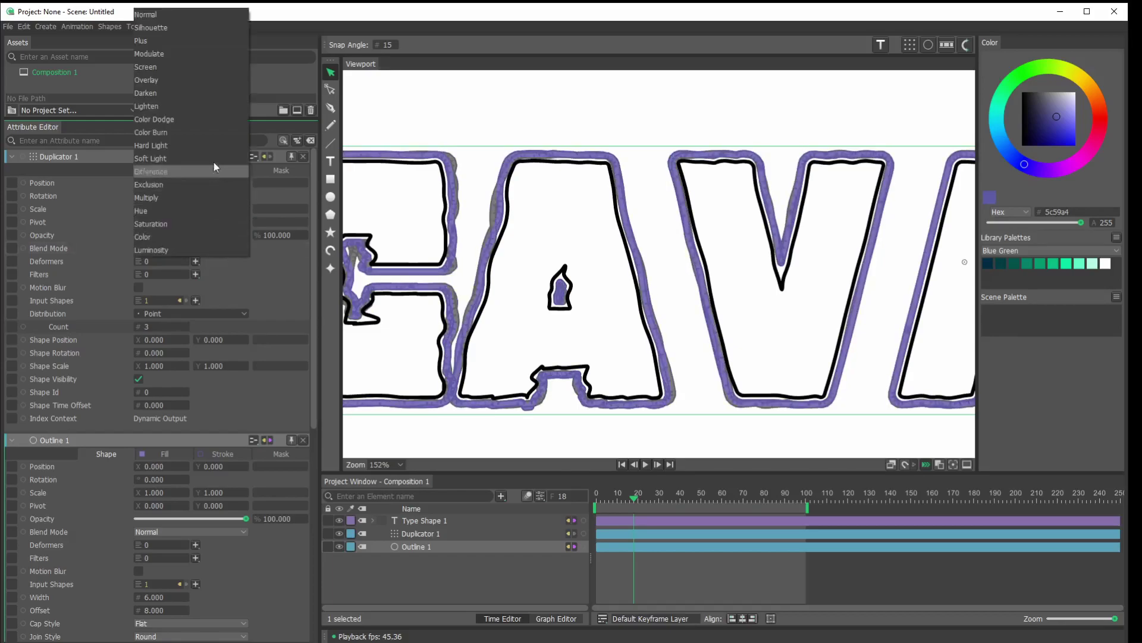
pyautogui.click(192, 58)
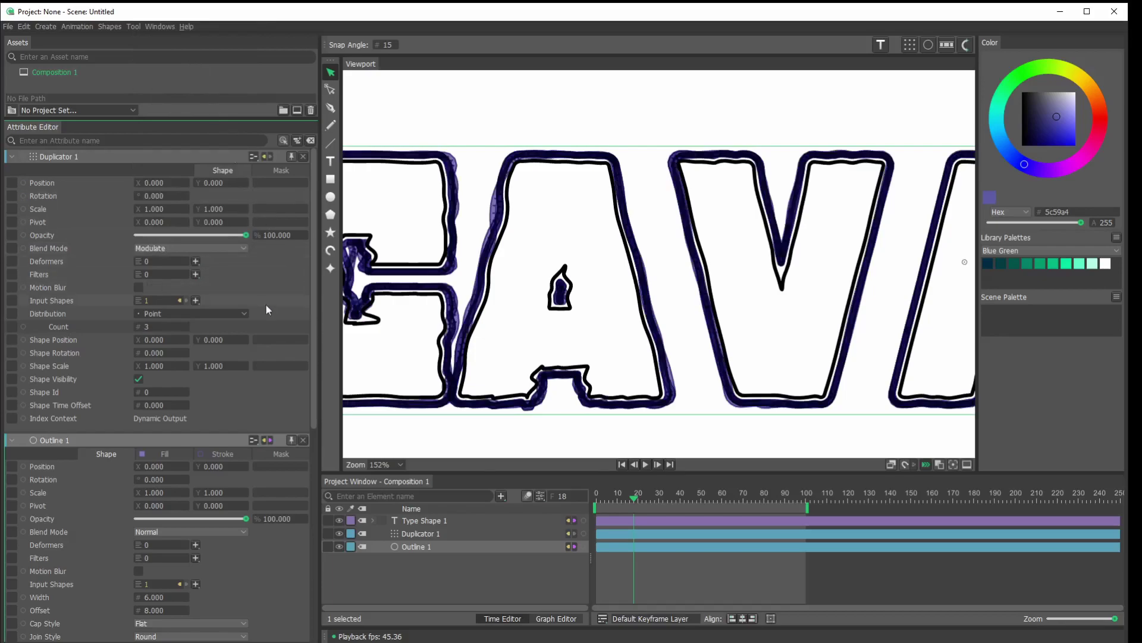
pyautogui.moveTo(245, 235)
pyautogui.mouseDown()
pyautogui.moveTo(228, 234)
pyautogui.moveTo(250, 235)
pyautogui.moveTo(238, 237)
pyautogui.mouseUp()
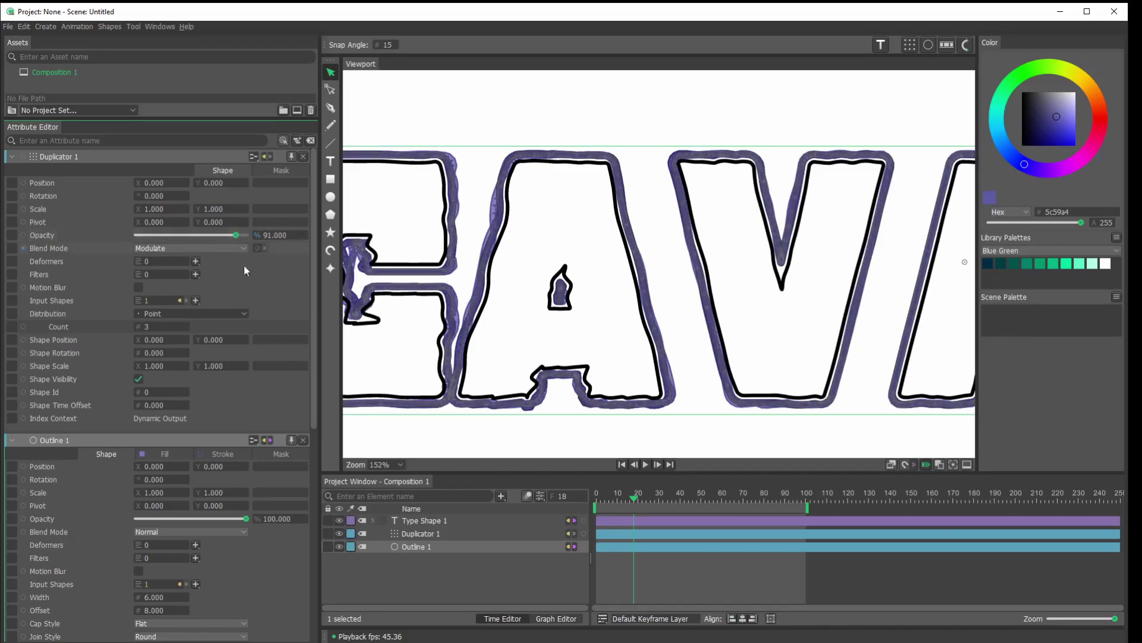
# Step: Try the Outline shape's blend modes one after another, from Silhouette through to Luminosity, to compare their effect on the duplicated outlines
pyautogui.click(413, 547)
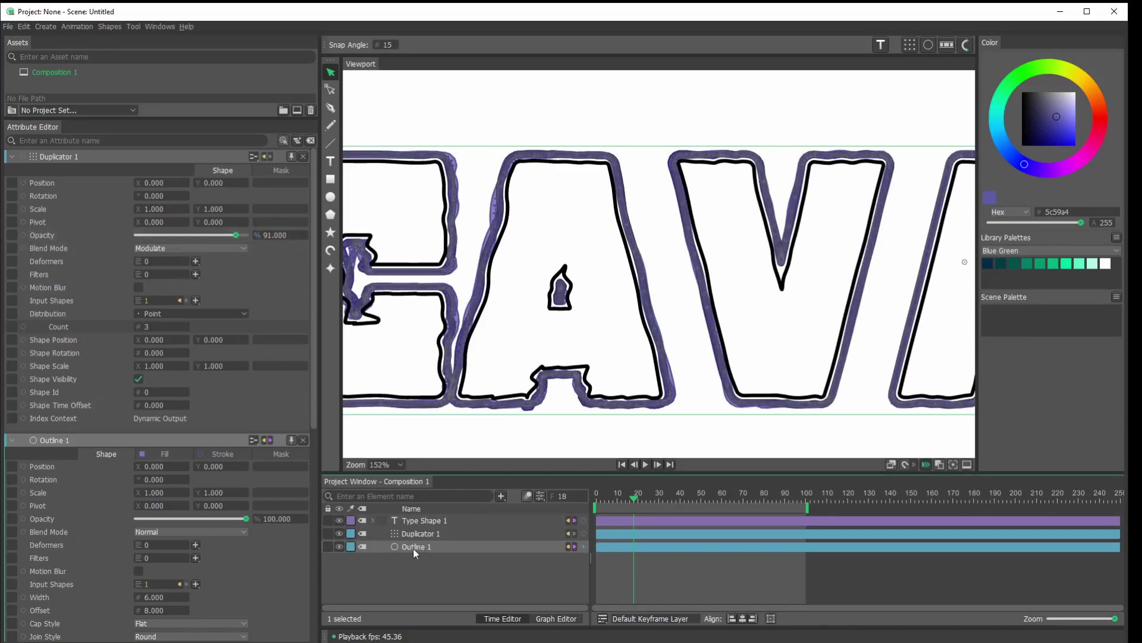
pyautogui.click(240, 249)
pyautogui.click(237, 264)
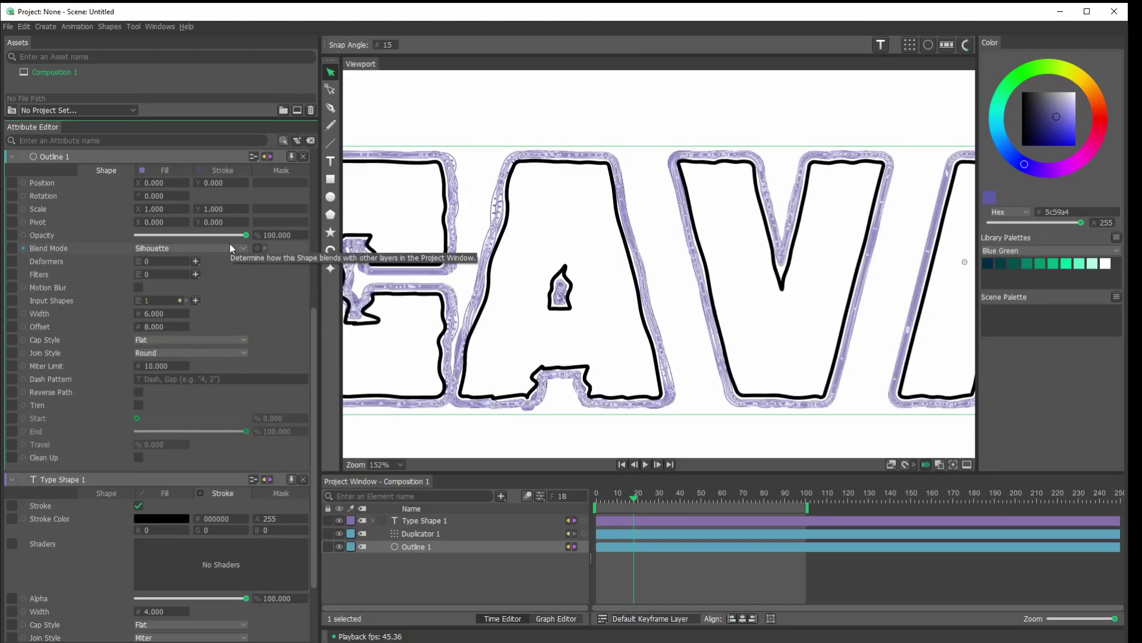
pyautogui.scroll(-1, 230, 244)
pyautogui.scroll(-1, 230, 244)
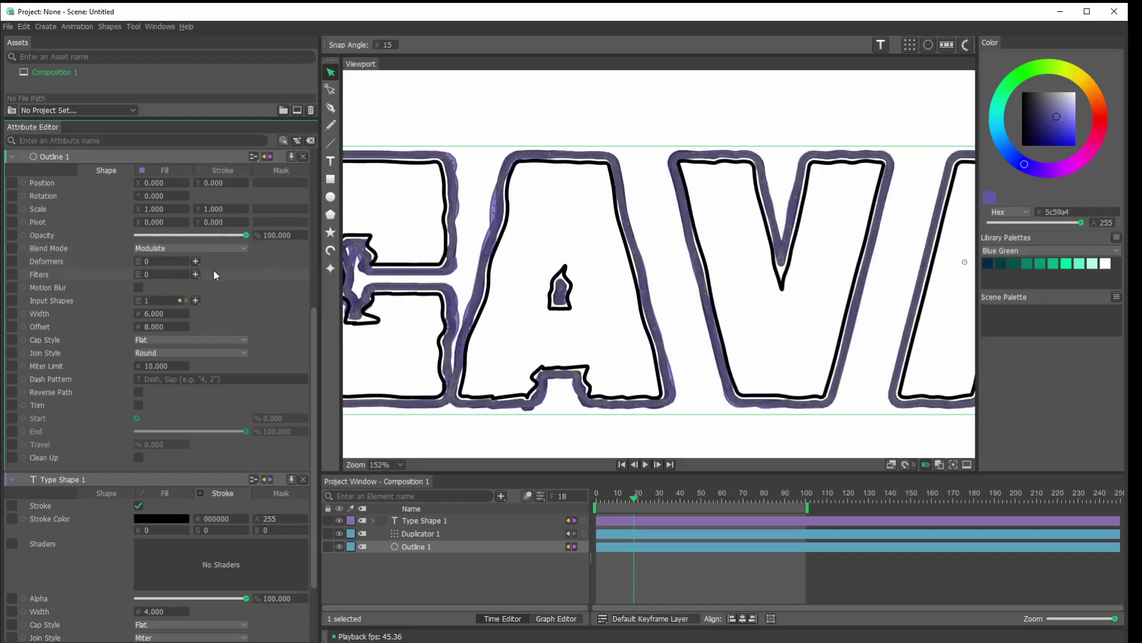
pyautogui.press('Down')
pyautogui.press('Down')
pyautogui.press('Down')
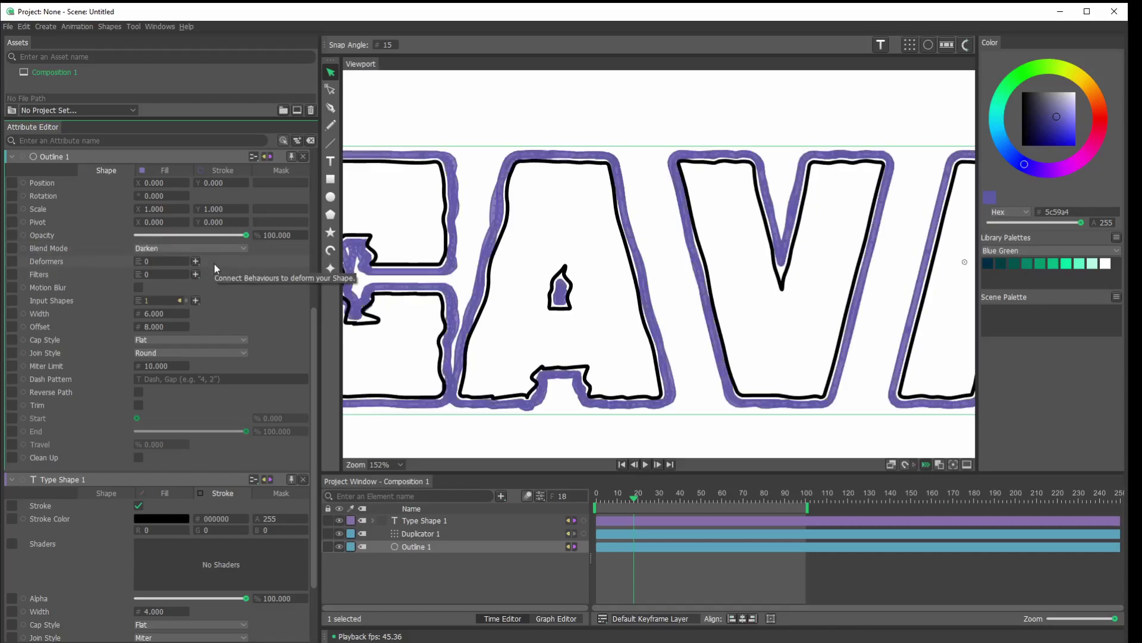
pyautogui.press('Down')
pyautogui.press('Down')
pyautogui.press('Down')
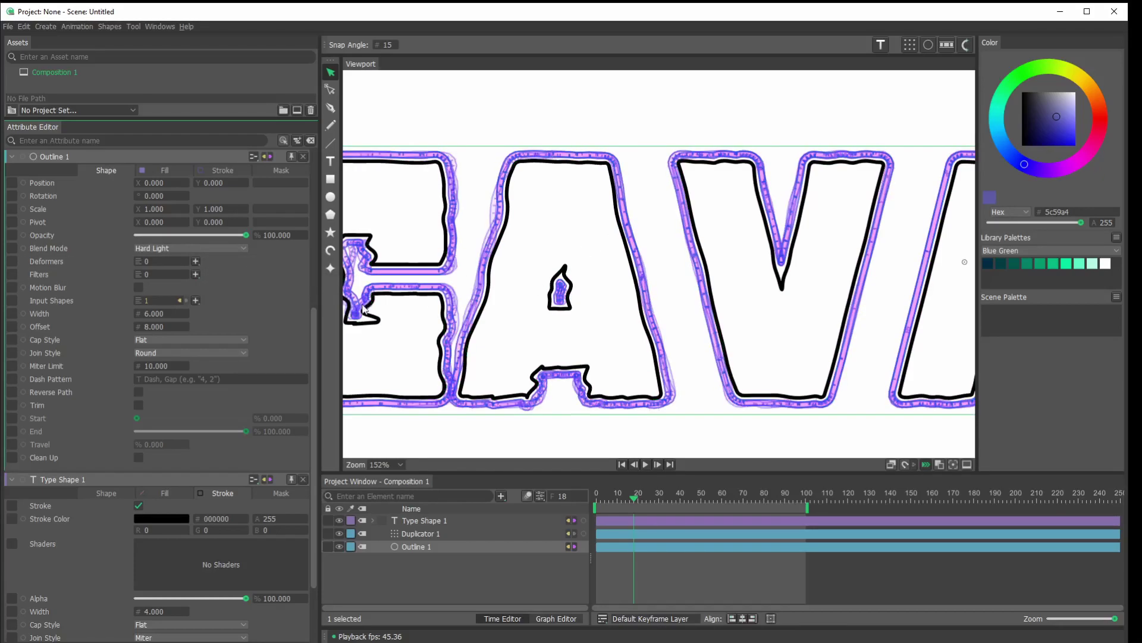
pyautogui.press('Down')
pyautogui.press('Down')
pyautogui.press('Down')
pyautogui.press('Down')
pyautogui.press('Down')
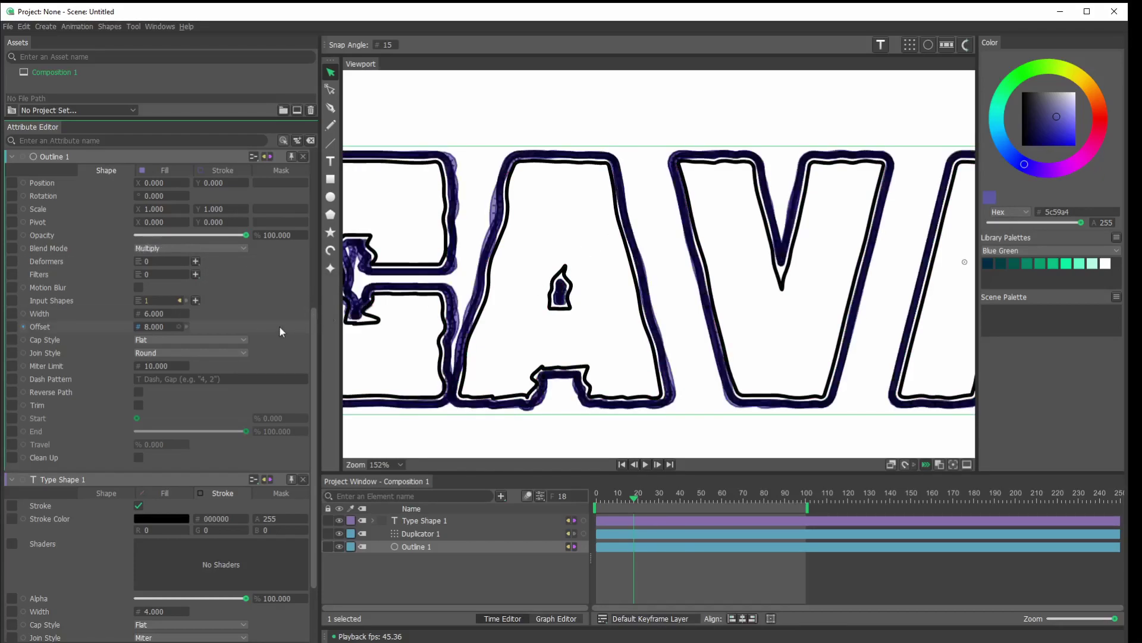
pyautogui.press('Down')
pyautogui.press('Down')
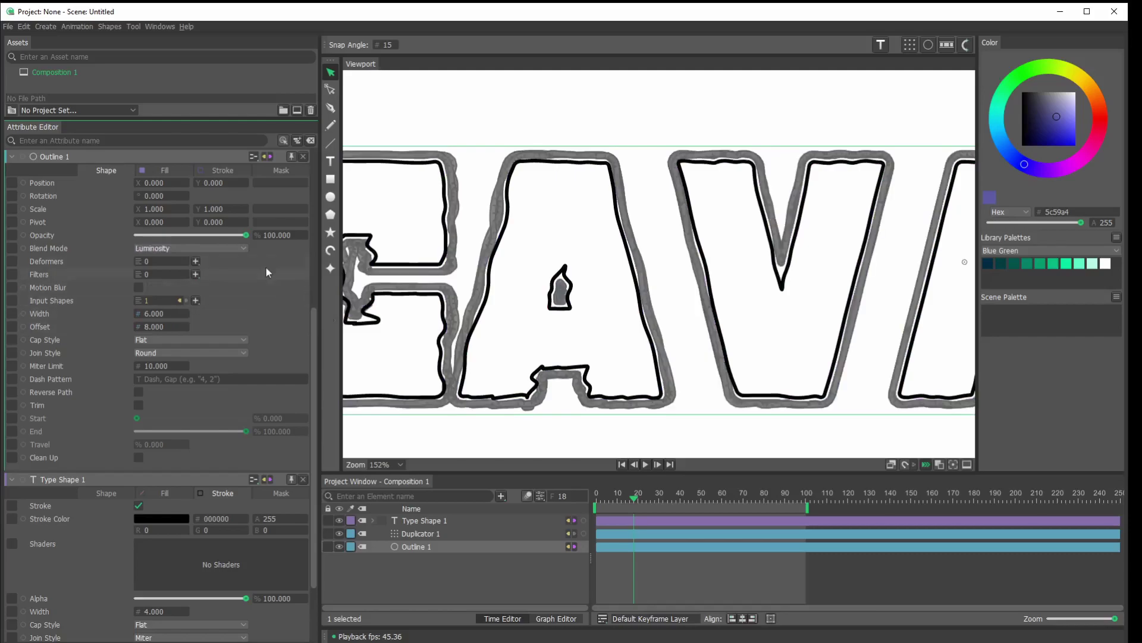
# Step: Set the Outline shape's blend mode to Hard Light and its opacity to 70%
pyautogui.click(241, 248)
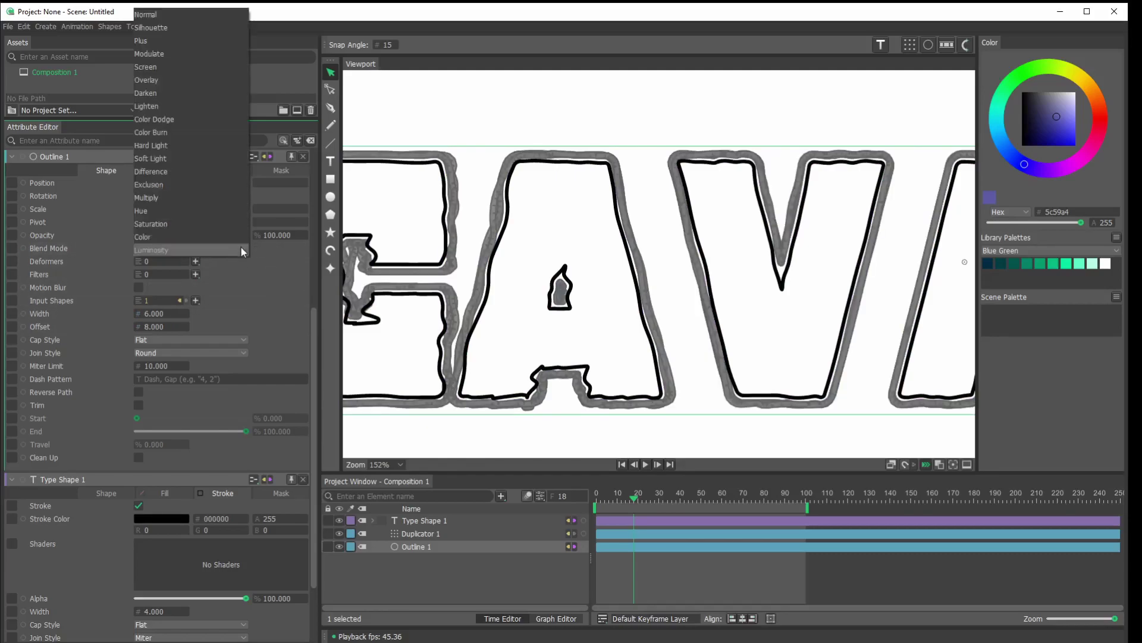
pyautogui.click(209, 146)
pyautogui.moveTo(243, 239); pyautogui.dragTo(299, 253)
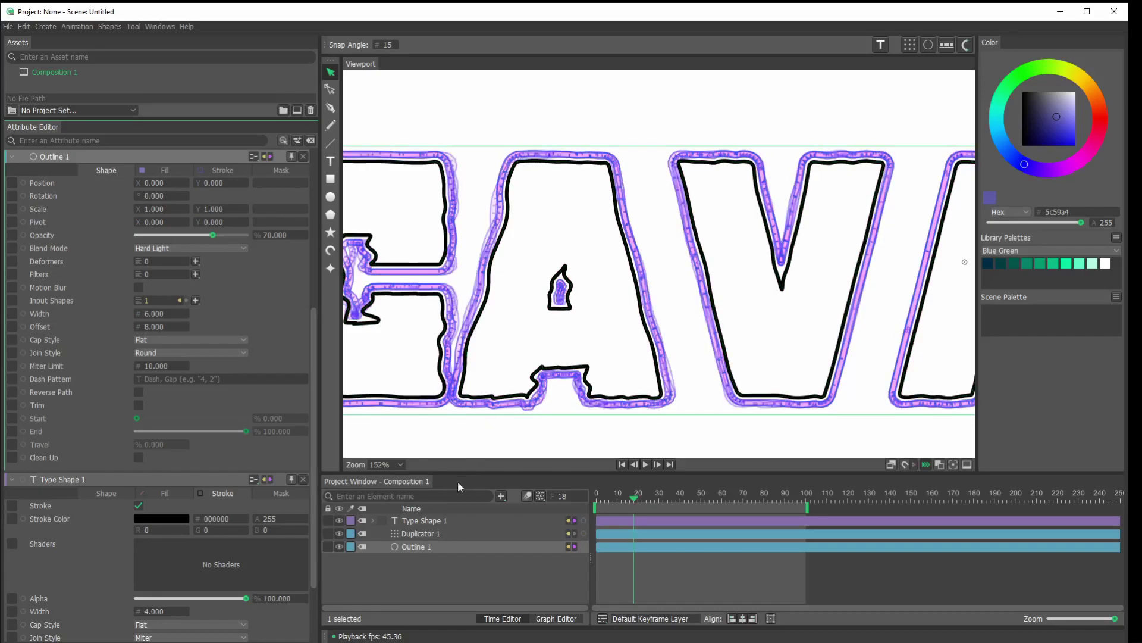
# Step: Set the Duplicator's Count to 16
pyautogui.click(421, 535)
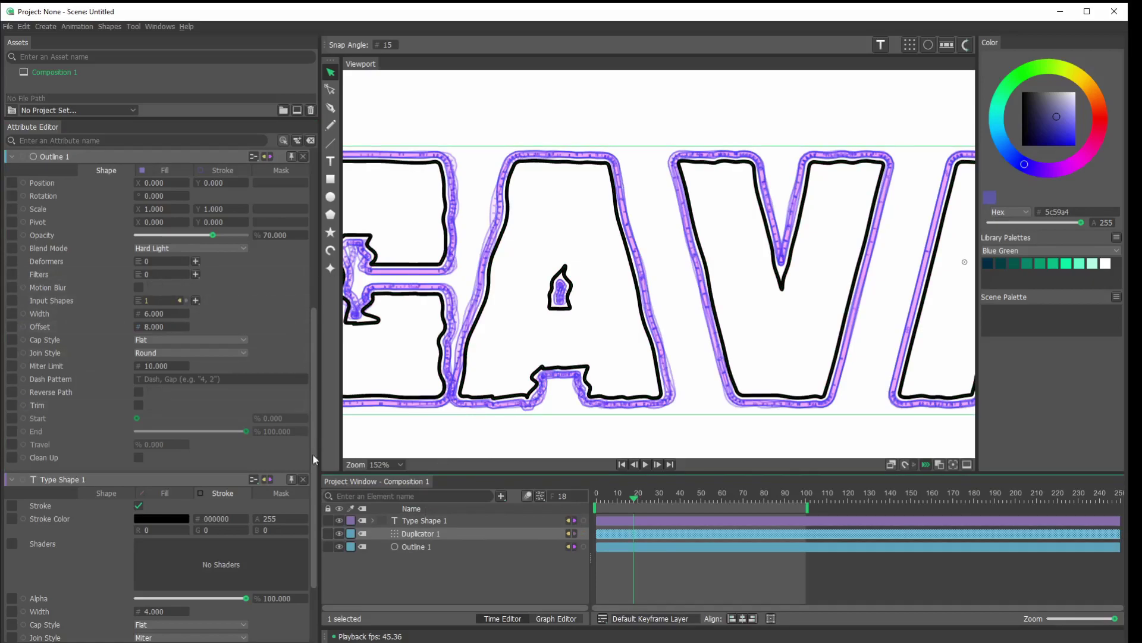
pyautogui.click(418, 535)
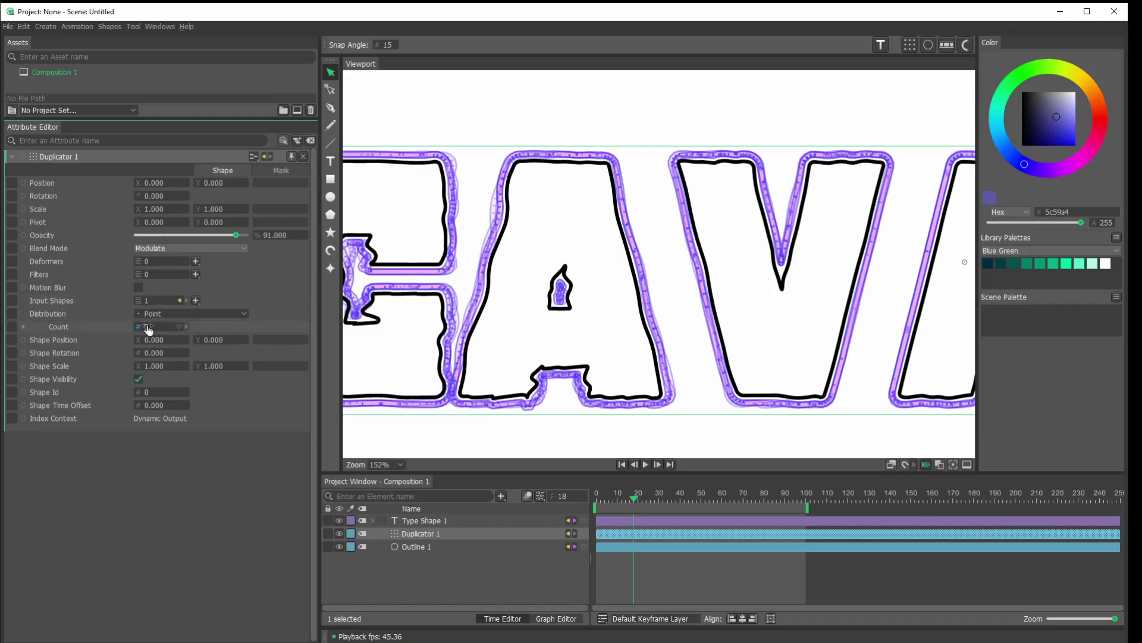
pyautogui.moveTo(150, 329); pyautogui.dragTo(149, 331)
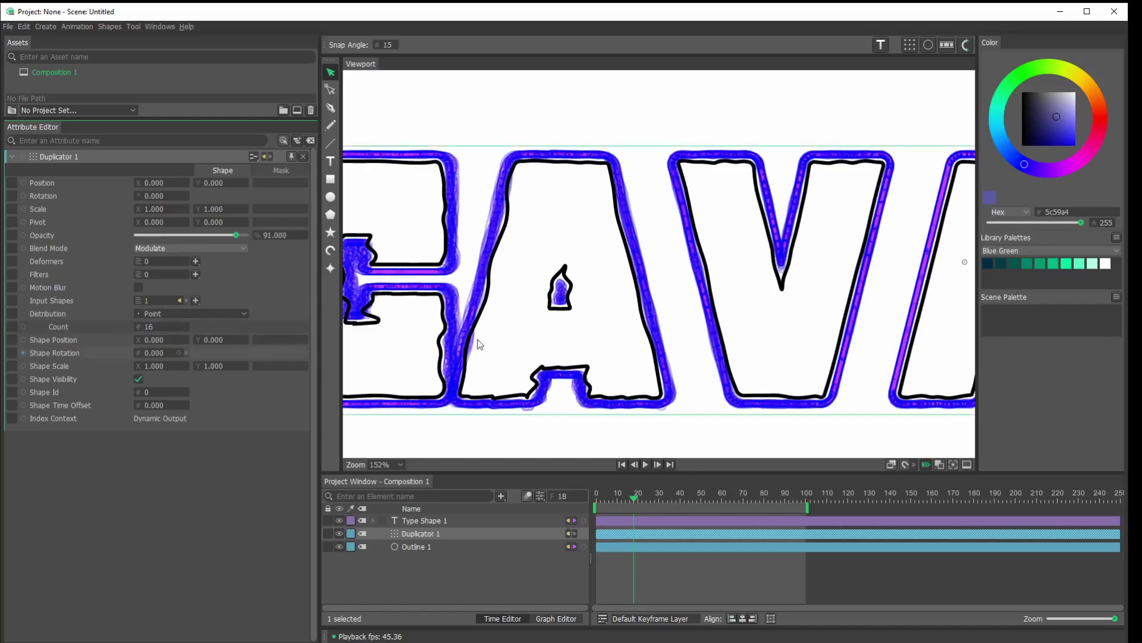
pyautogui.click(488, 563)
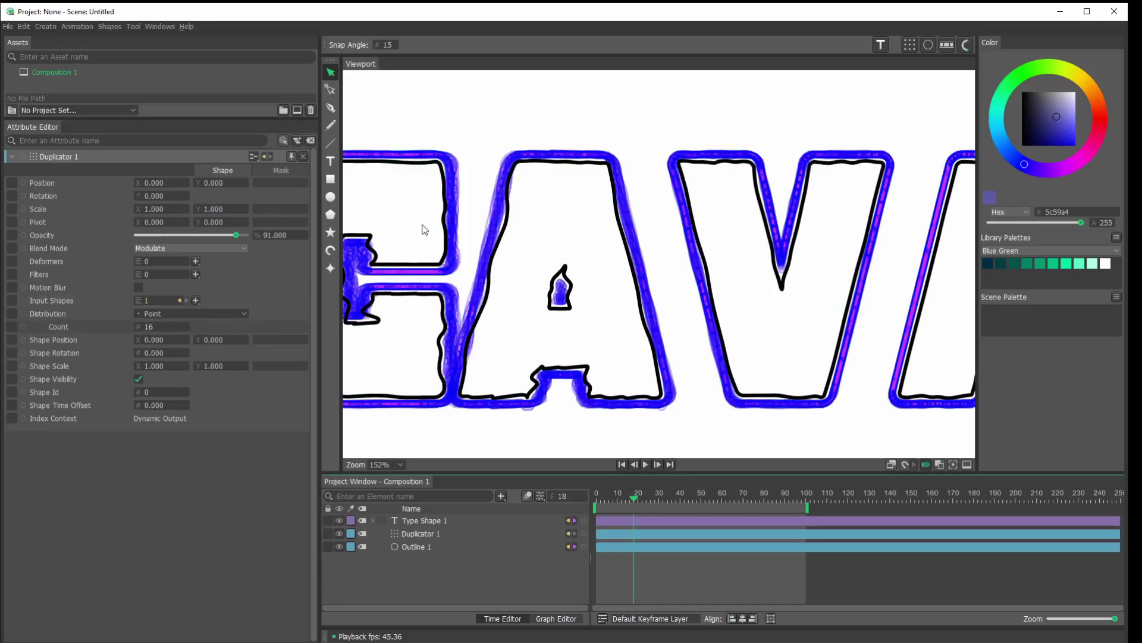
# Step: Try an Offset of 46 on the Outline shape, and undo it
pyautogui.click(414, 547)
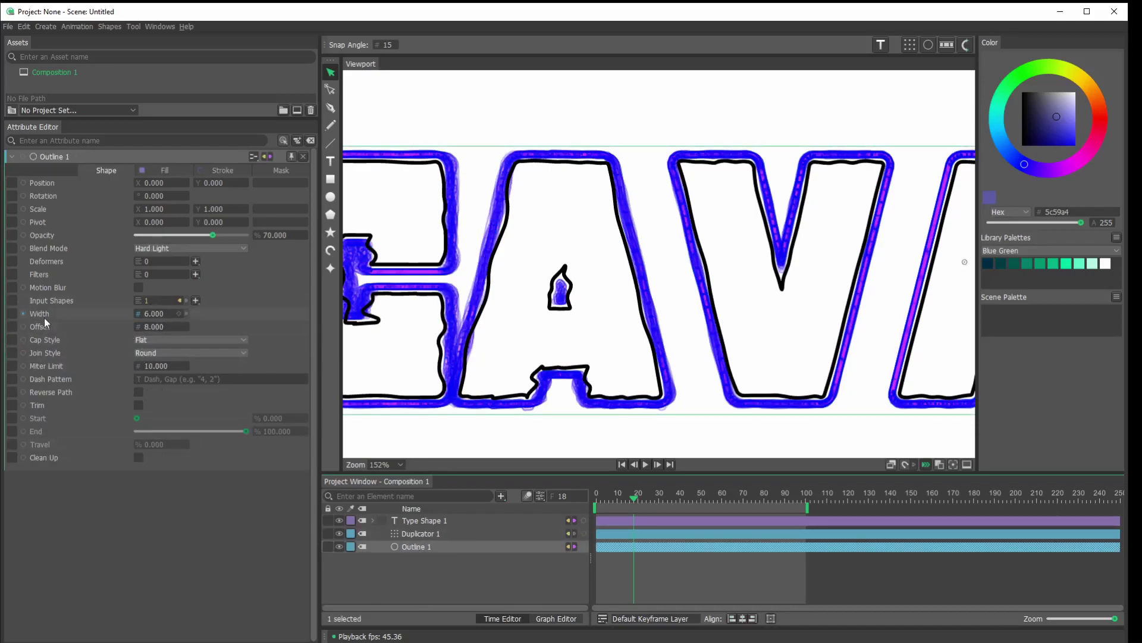
pyautogui.moveTo(154, 333); pyautogui.dragTo(177, 334)
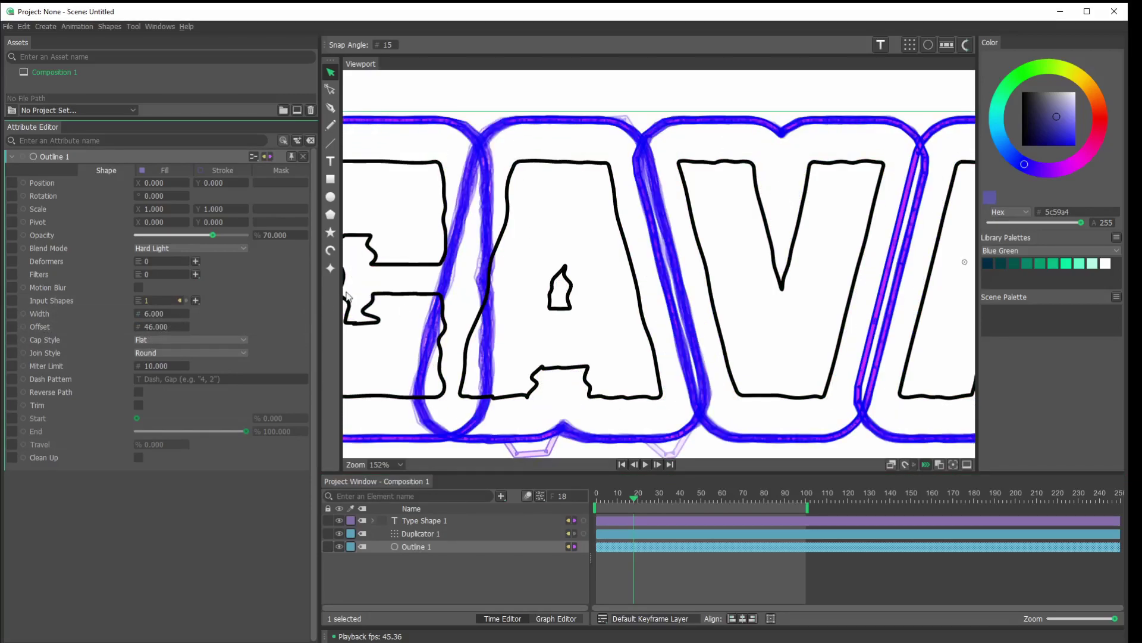
pyautogui.hotkey('ctrl', 'z')
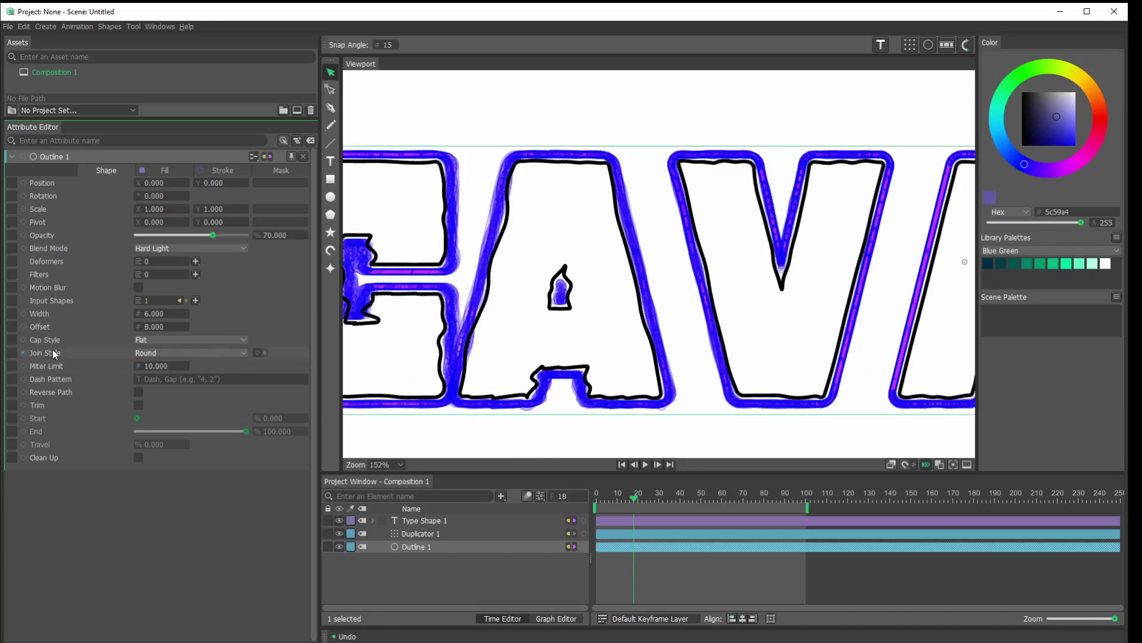
# Step: Drive the Outline shape's Offset with a Stagger behaviour ranging from a minimum of -14 to a maximum of 14
pyautogui.rightClick(39, 328)
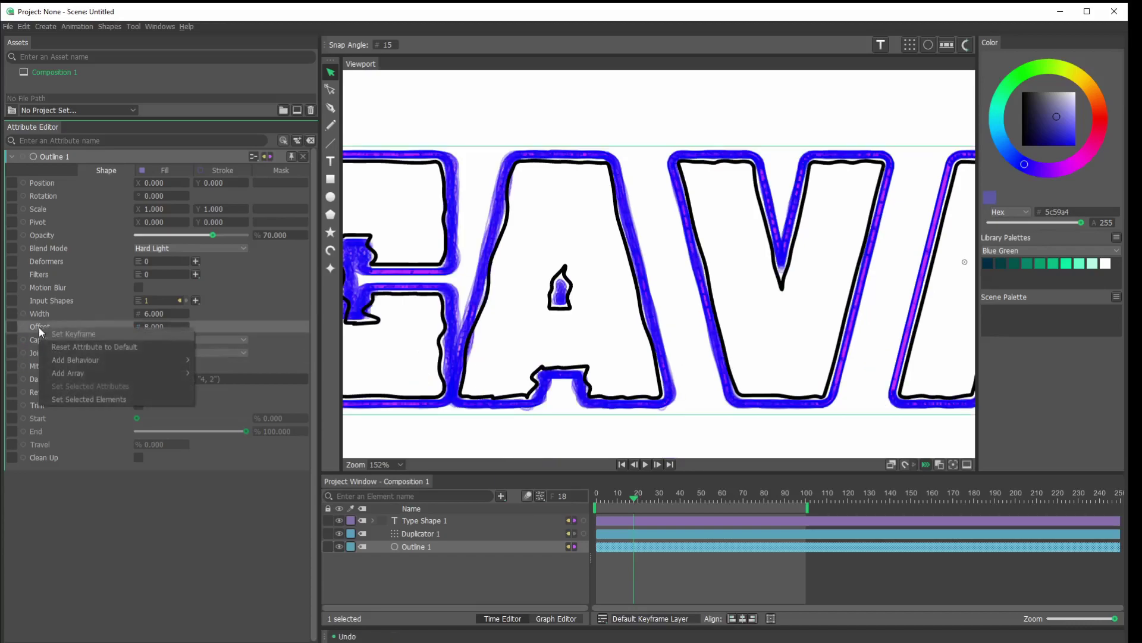
pyautogui.moveTo(109, 367)
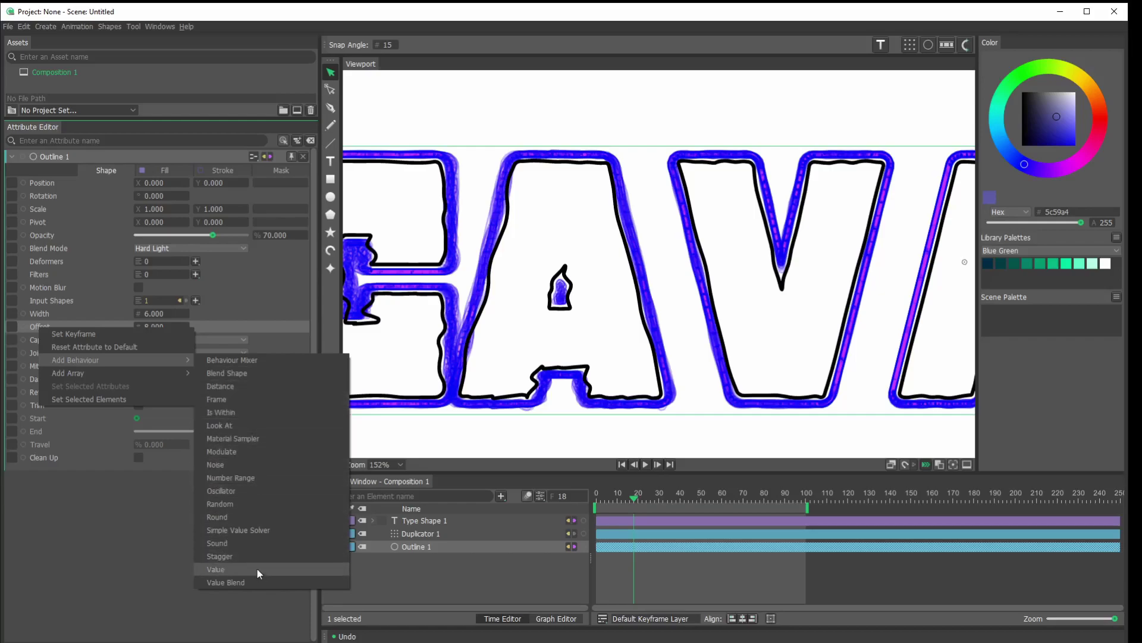
pyautogui.press('Escape')
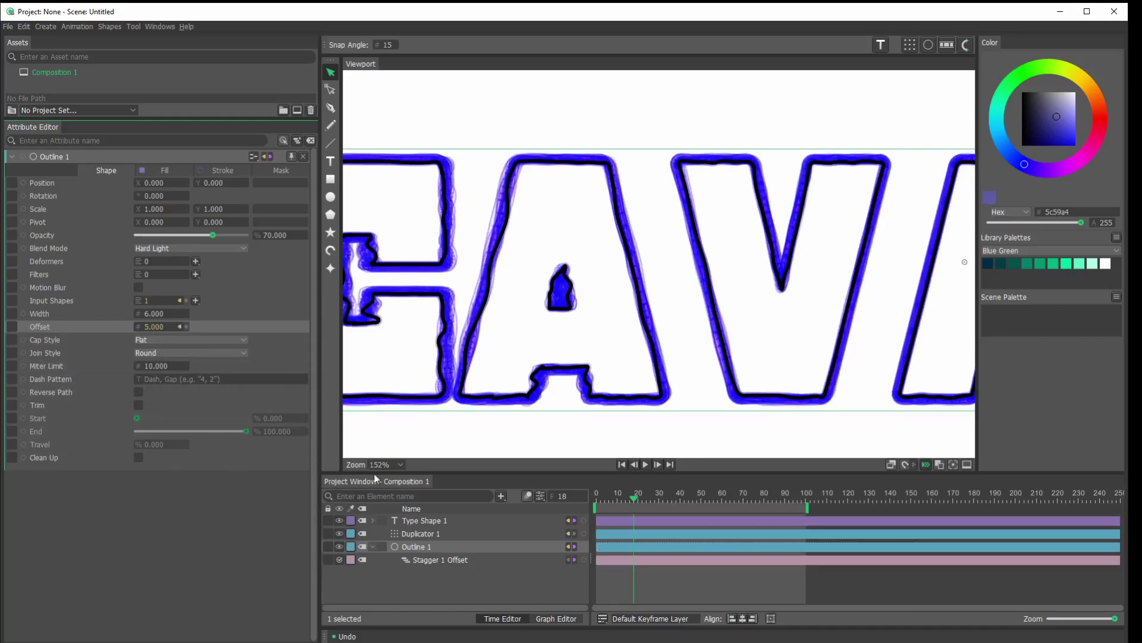
pyautogui.click(441, 560)
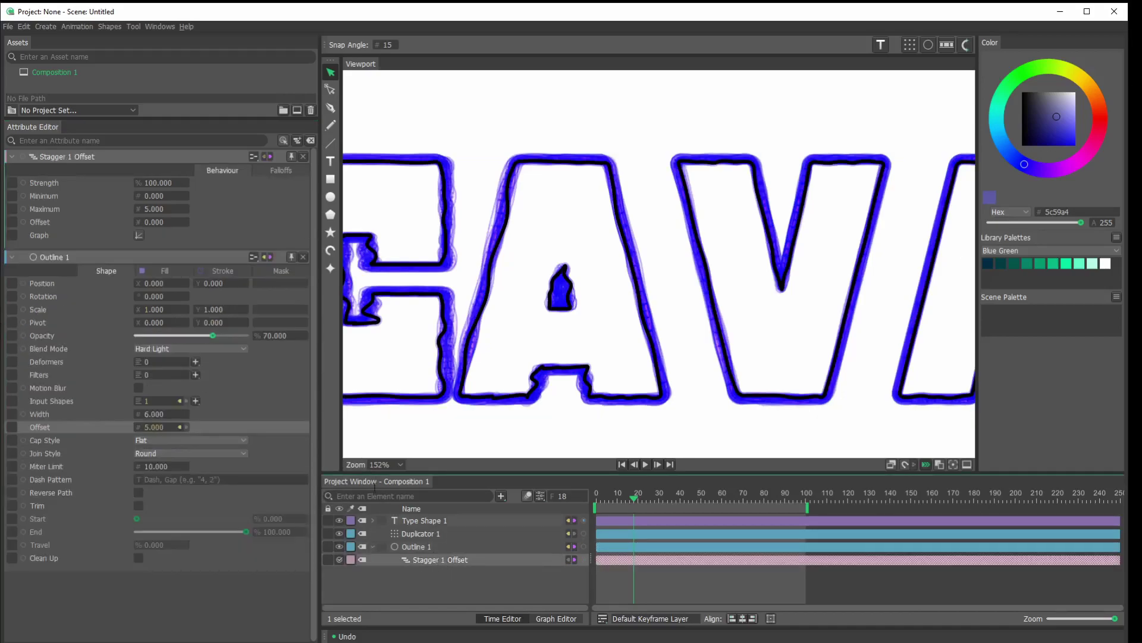
pyautogui.moveTo(151, 214); pyautogui.dragTo(146, 201)
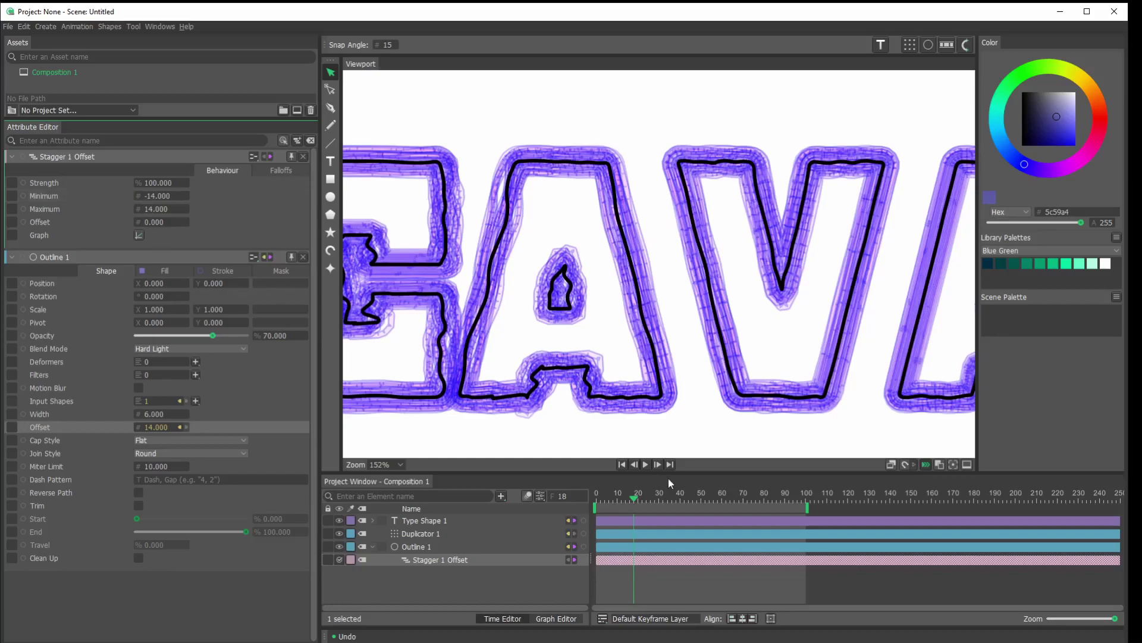
# Step: Play back the animation close up and with the whole CAVALRY word in view to examine the staggered outlines
pyautogui.click(645, 464)
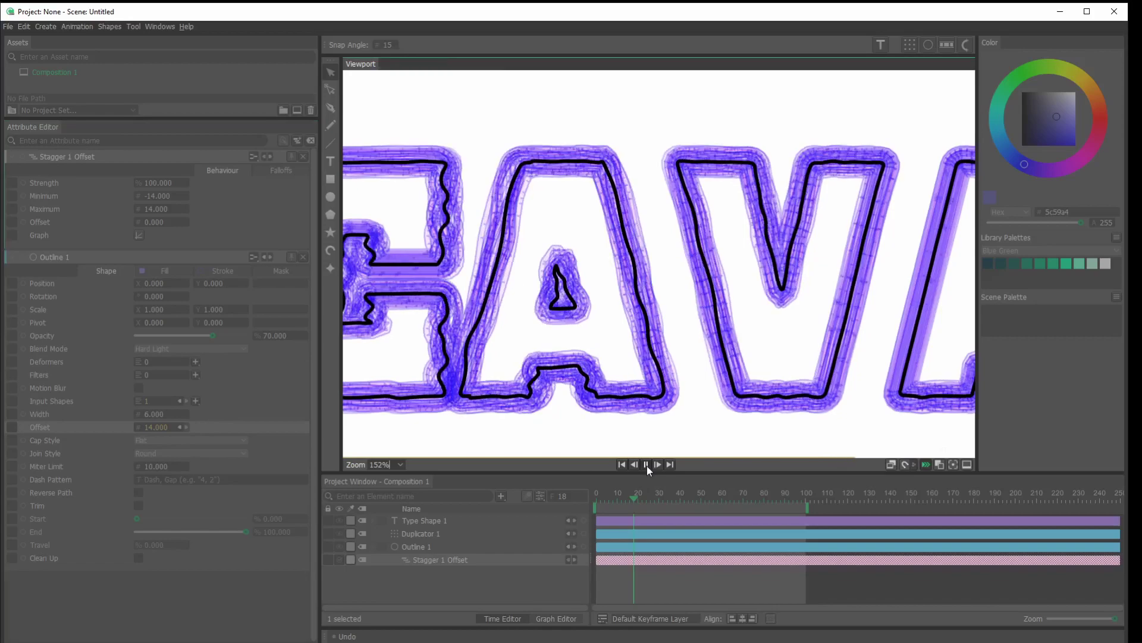
pyautogui.click(647, 464)
pyautogui.scroll(-2, 647, 388)
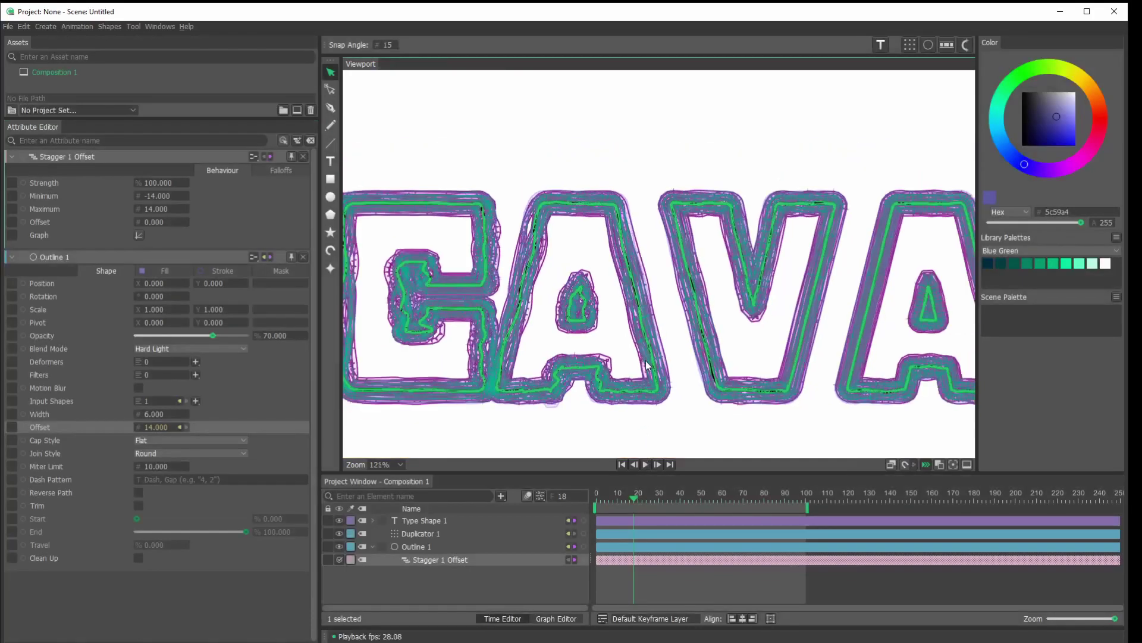
pyautogui.scroll(-5, 648, 365)
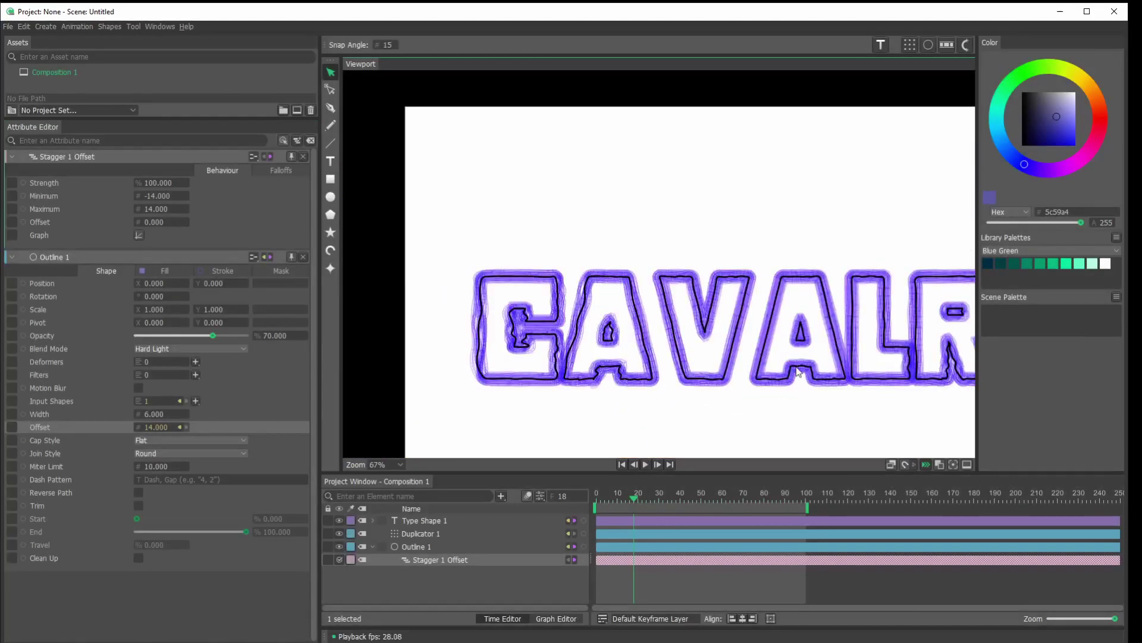
pyautogui.moveTo(797, 372); pyautogui.dragTo(688, 340)
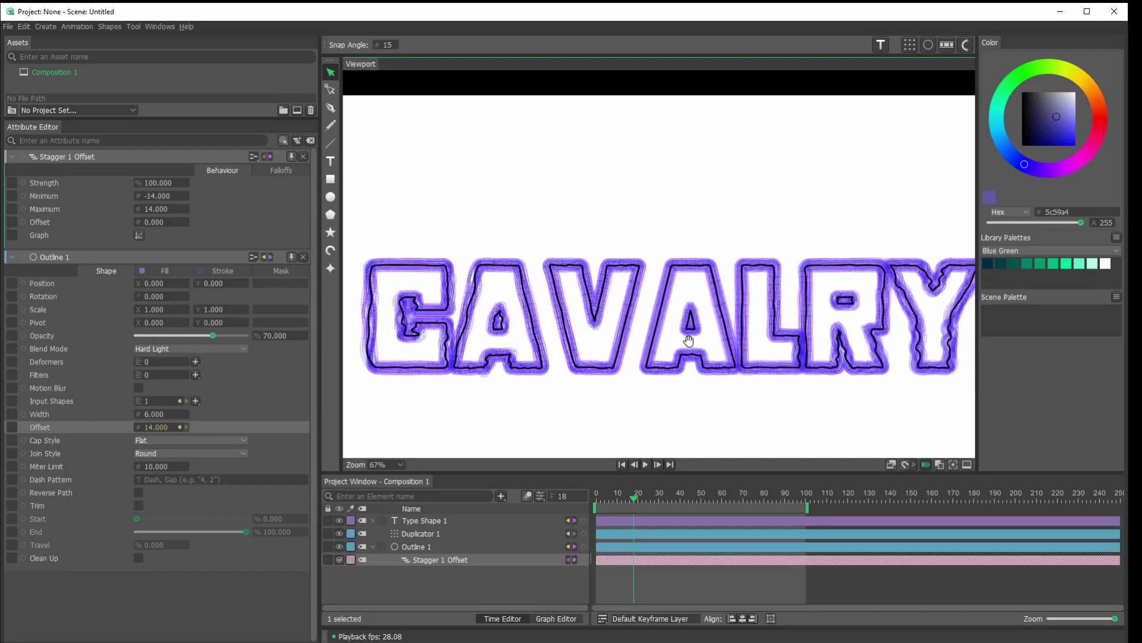
pyautogui.scroll(-1, 689, 341)
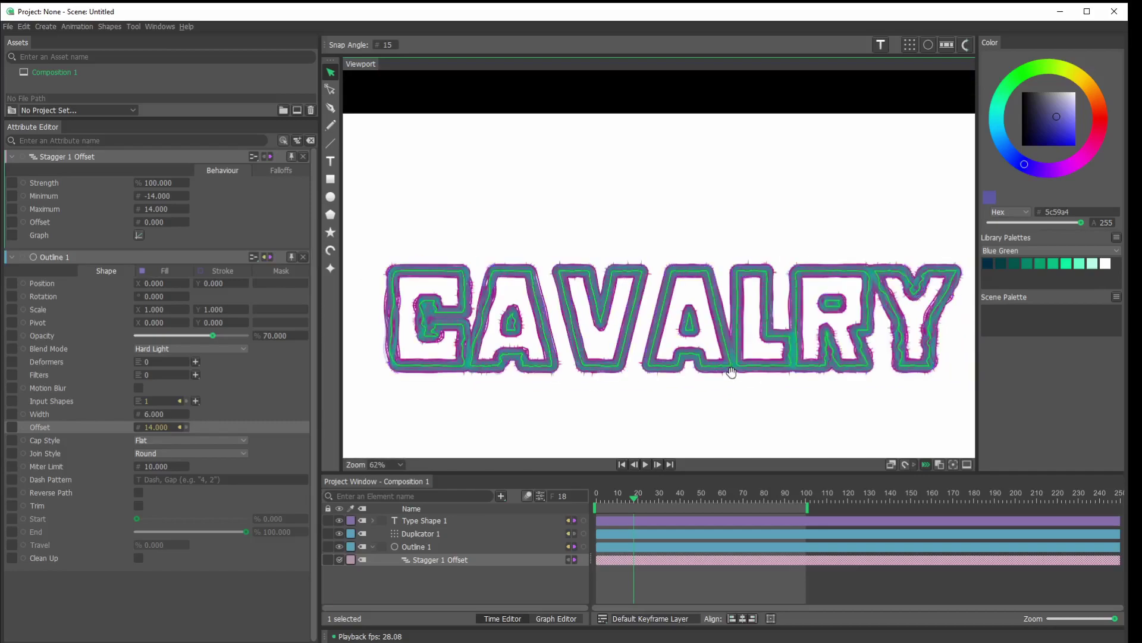
pyautogui.click(647, 461)
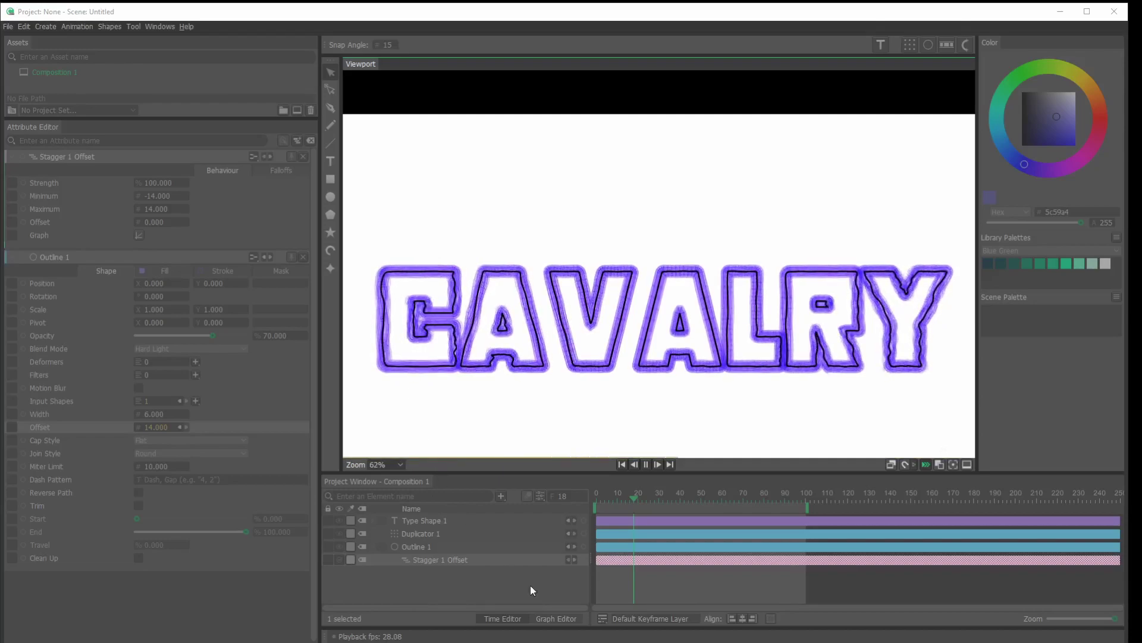
pyautogui.click(646, 464)
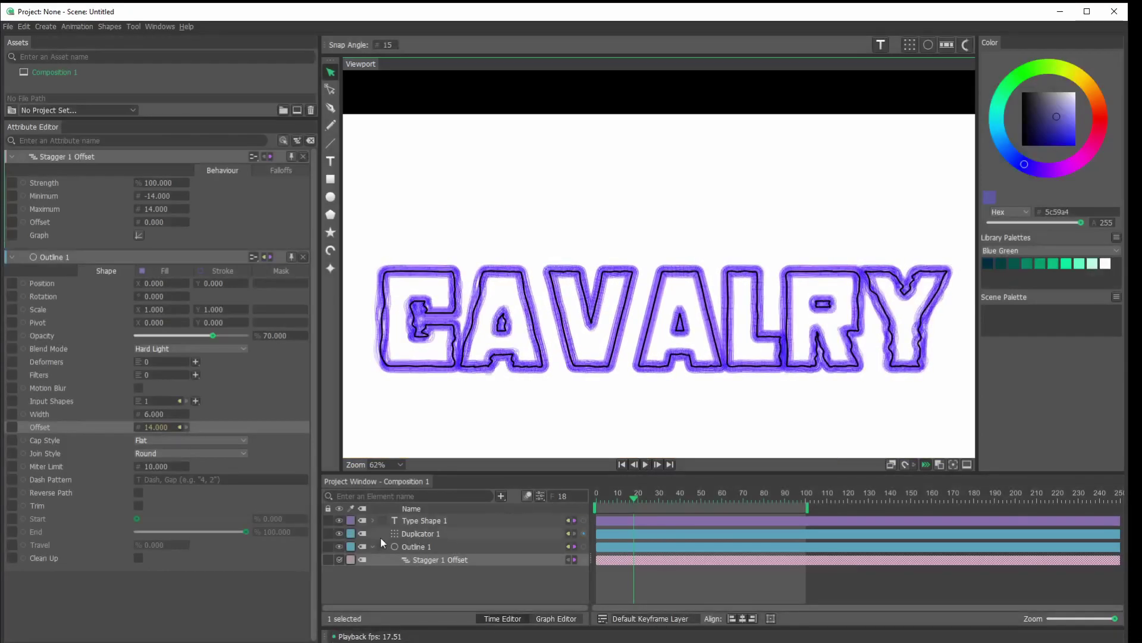
# Step: Turn on Use Normals for the text's Noise deformer, set its Minimum to 9 and Maximum to -7, and preview the animation
pyautogui.click(372, 520)
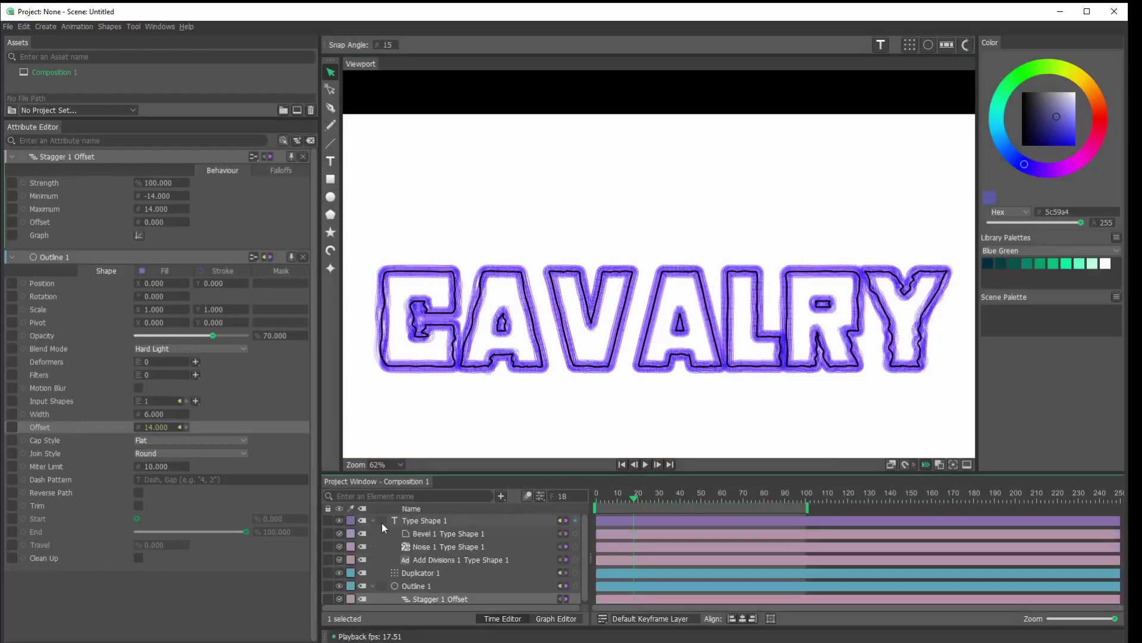
pyautogui.click(425, 549)
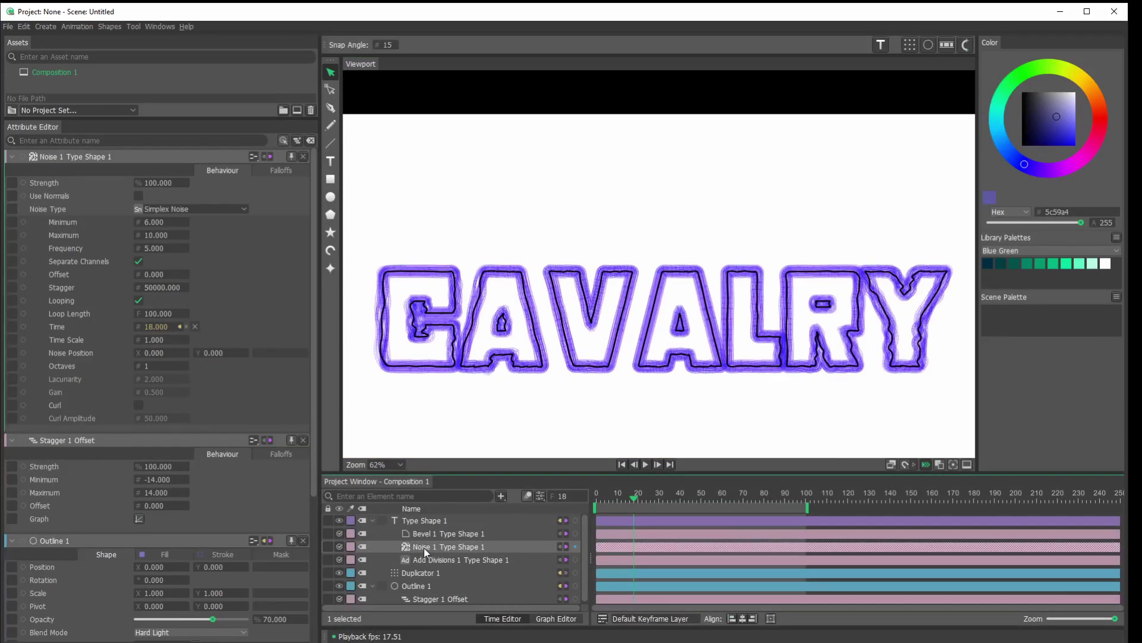
pyautogui.click(138, 196)
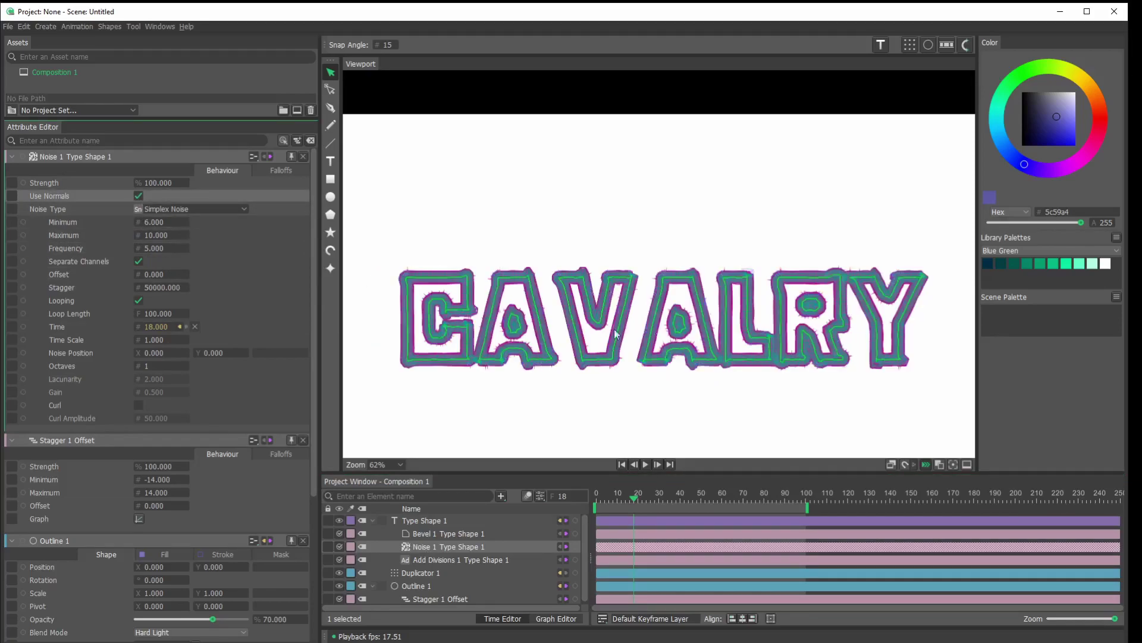
pyautogui.moveTo(158, 229); pyautogui.dragTo(203, 244)
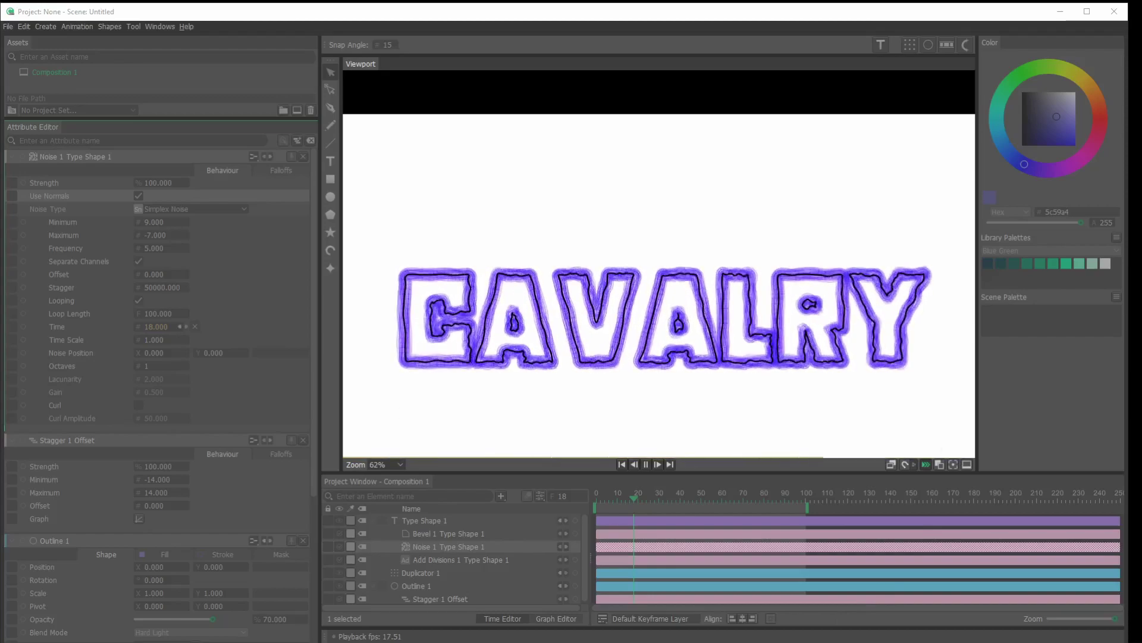
pyautogui.click(646, 465)
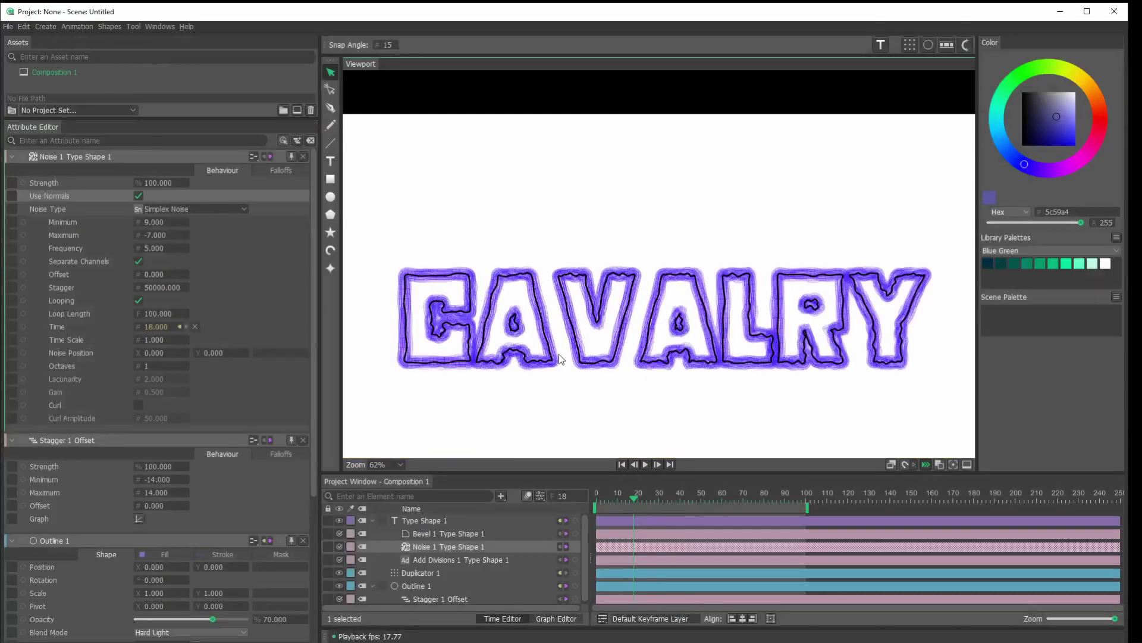
# Step: Add a Noise deformer to the Duplicator
pyautogui.scroll(2, 556, 345)
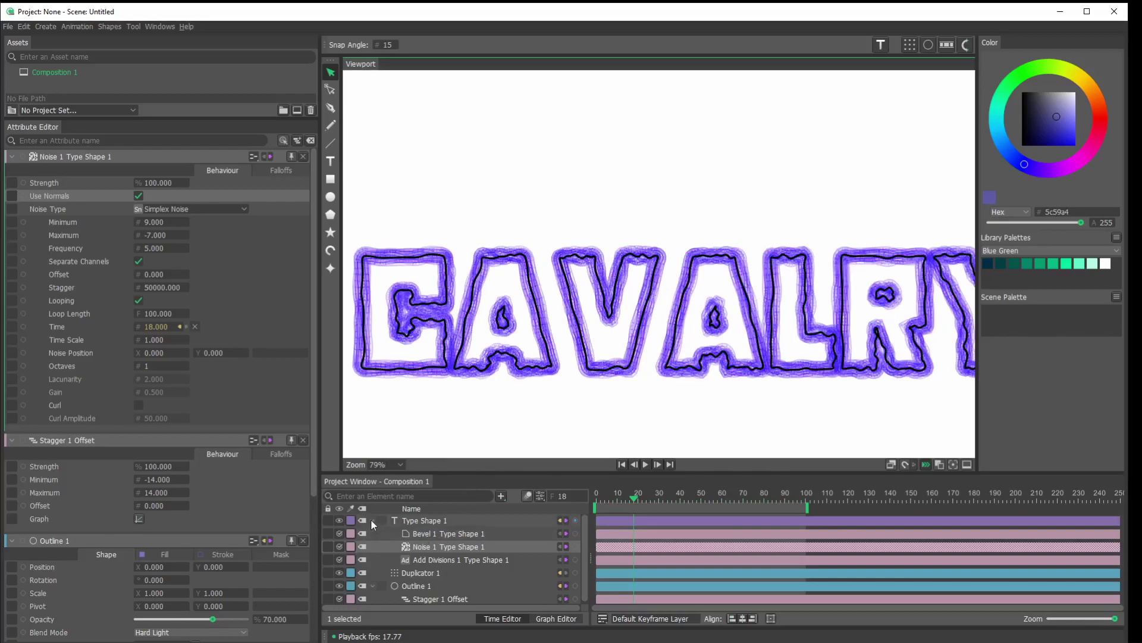
pyautogui.click(421, 528)
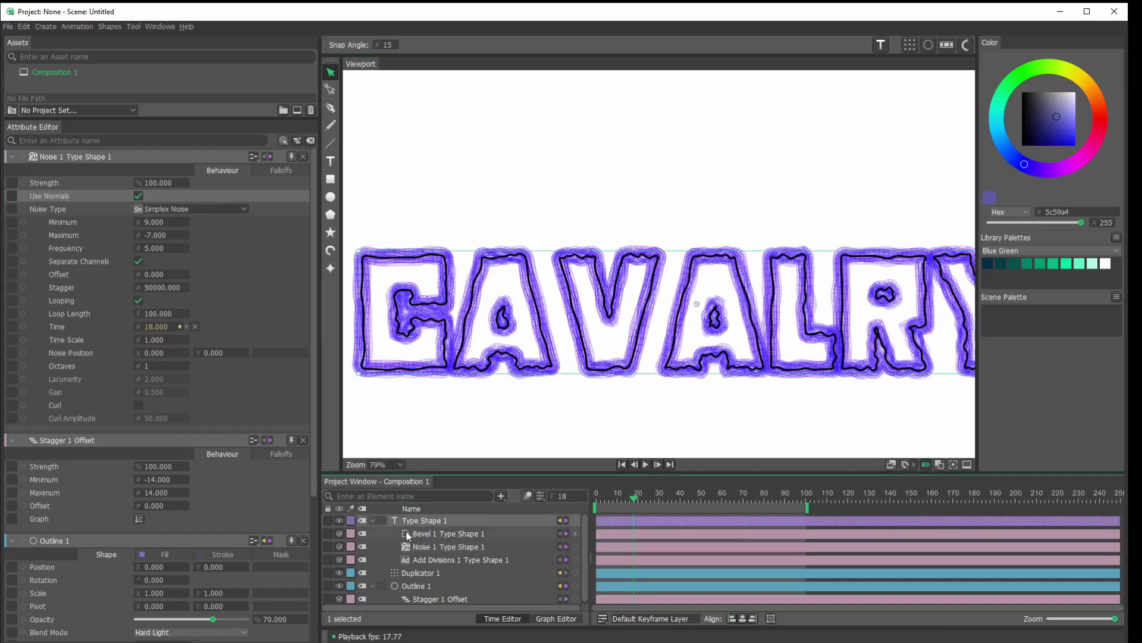
pyautogui.click(372, 520)
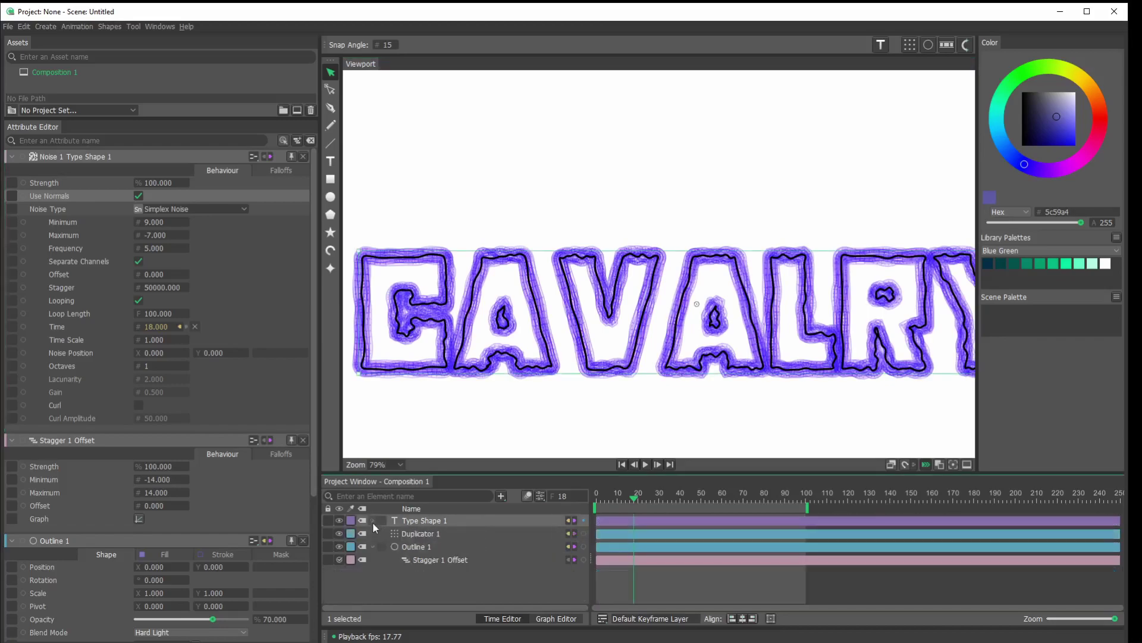
pyautogui.click(418, 538)
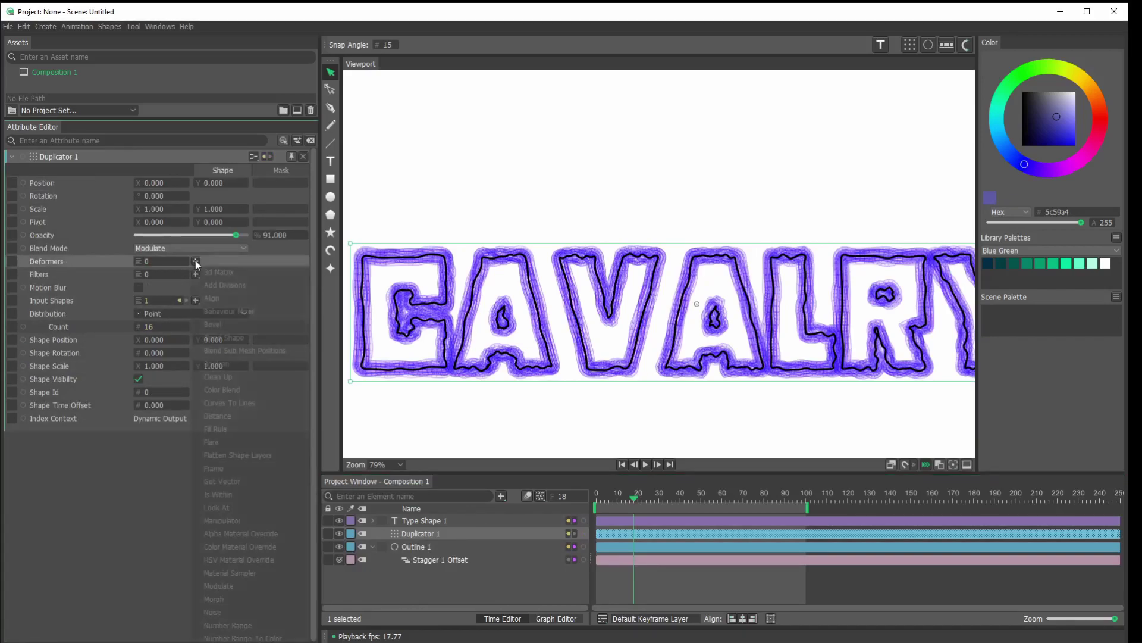
pyautogui.click(195, 261)
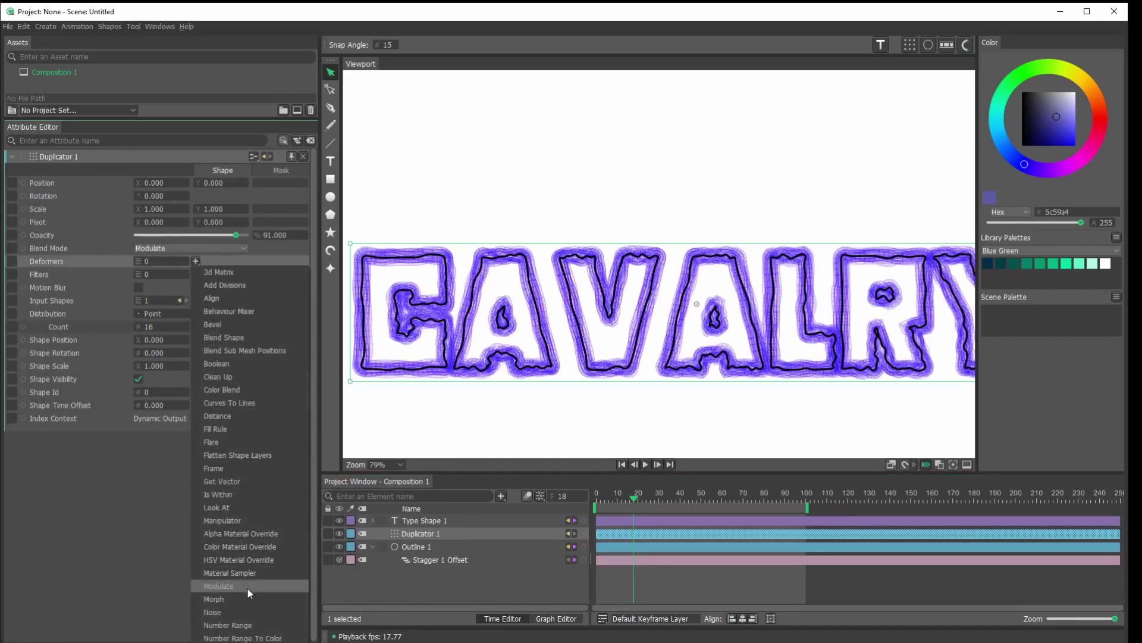
pyautogui.press('Escape')
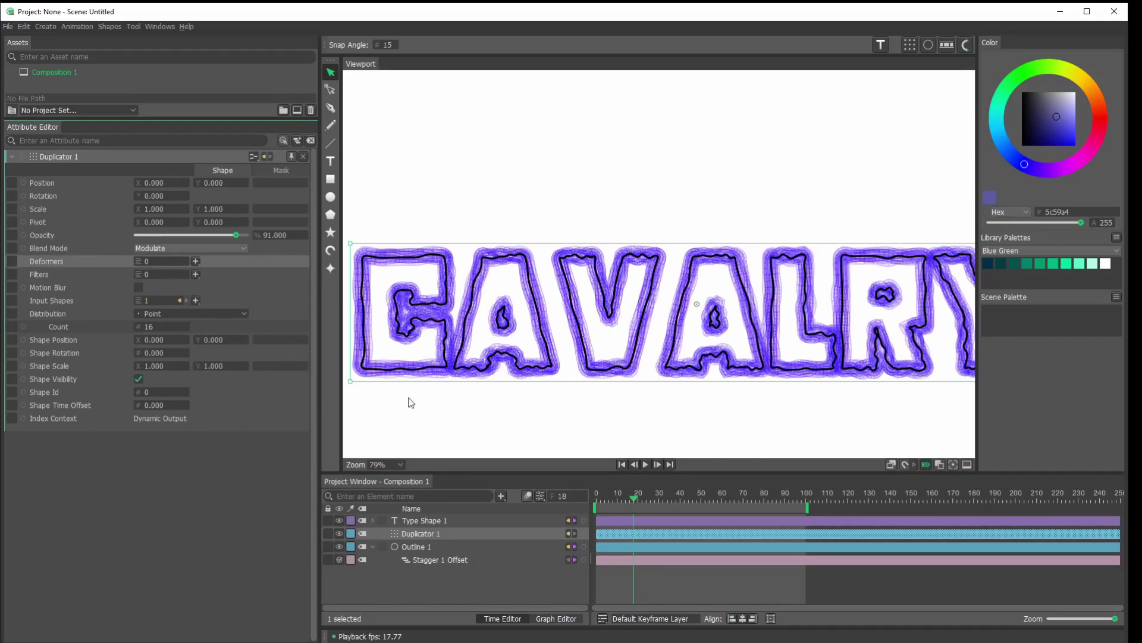
pyautogui.click(195, 261)
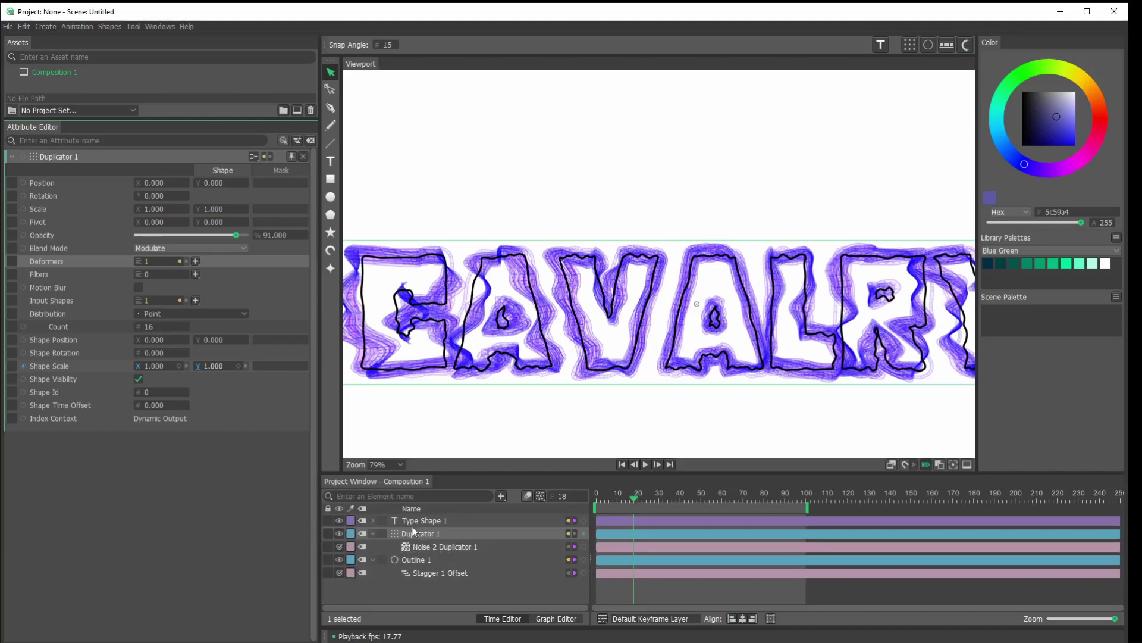
# Step: Set the Divisions of the text's Add Divisions deformer to 2
pyautogui.click(373, 520)
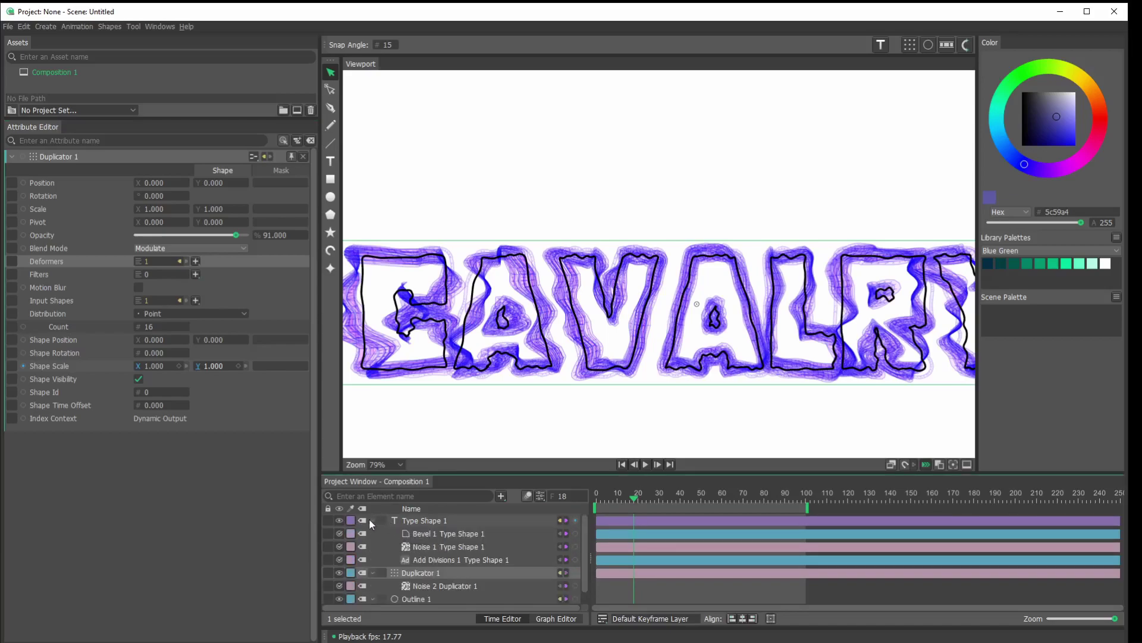
pyautogui.click(432, 560)
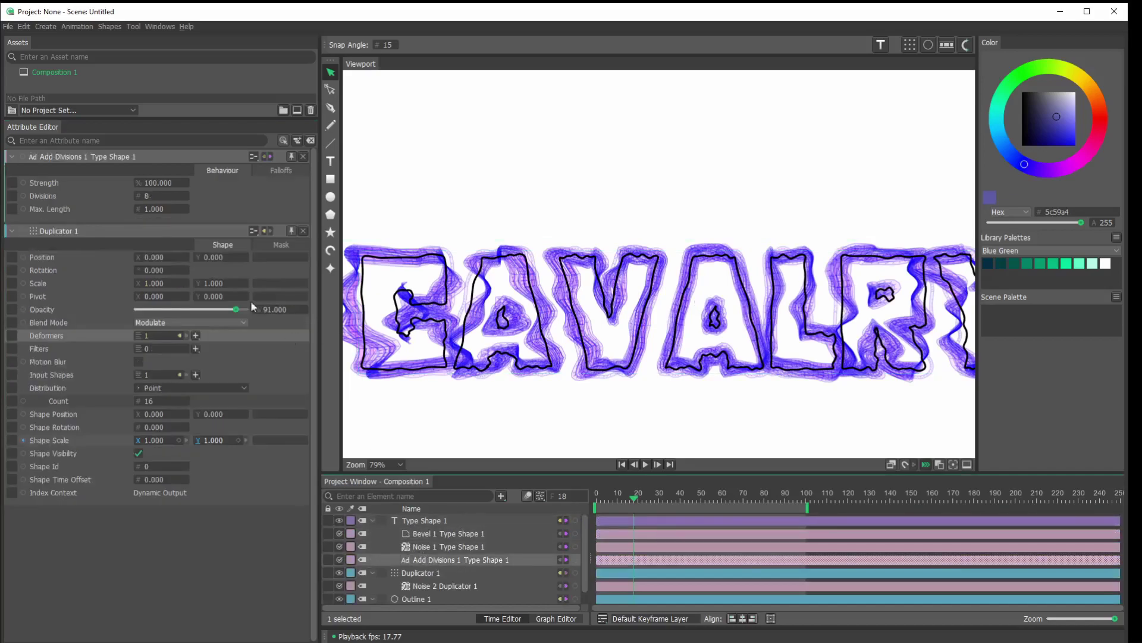
pyautogui.doubleClick(161, 197)
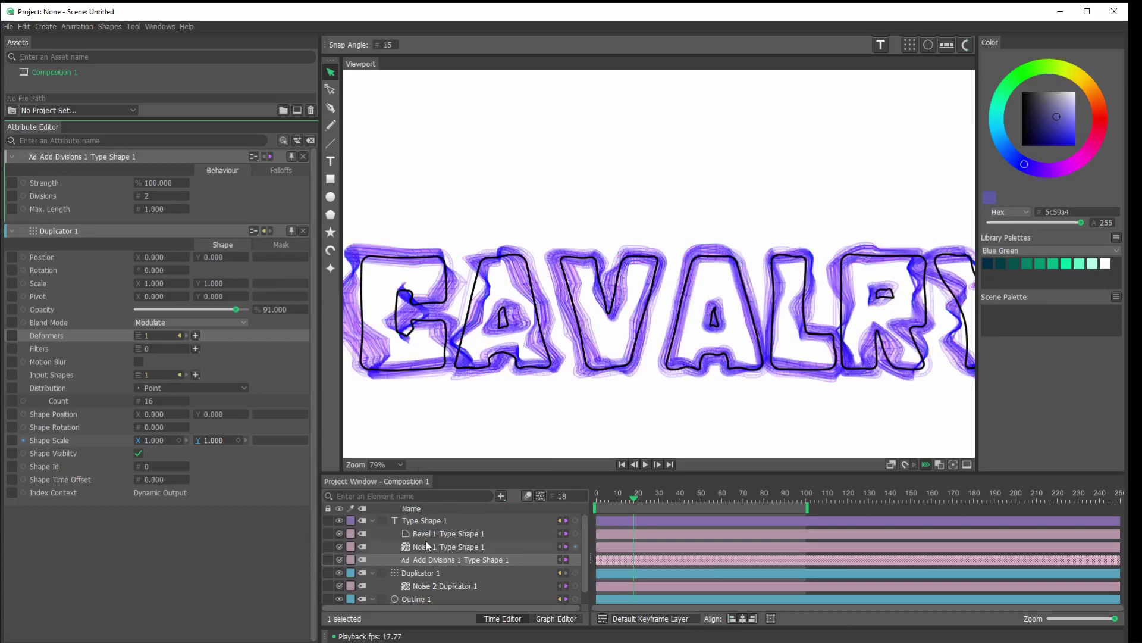
pyautogui.scroll(-1, 434, 576)
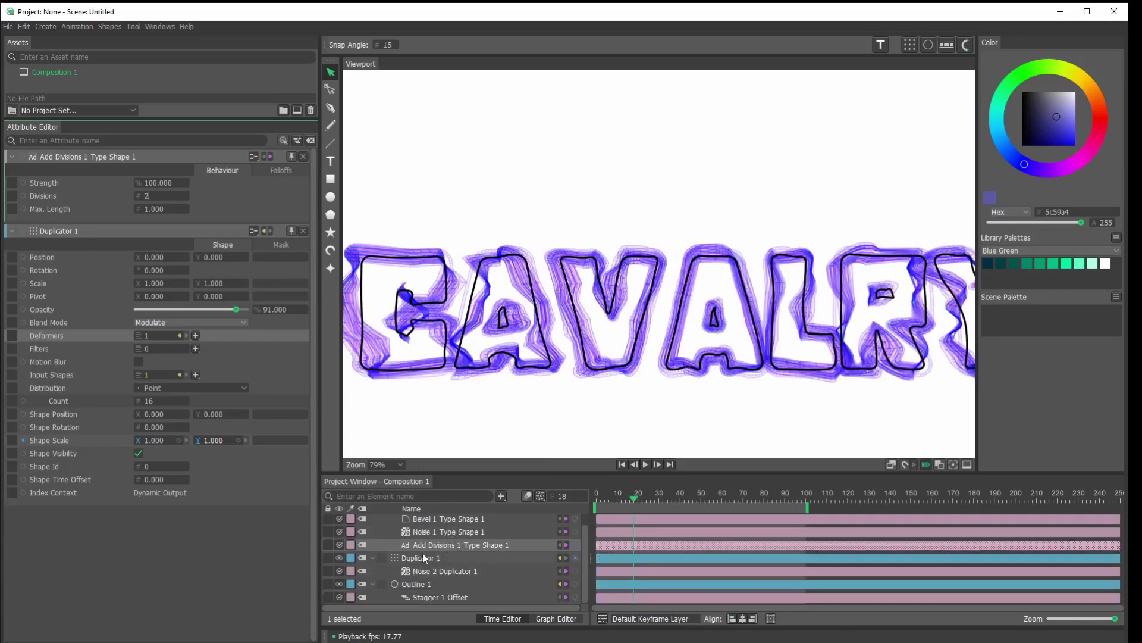
# Step: Set the Duplicator's Noise deformer to Minimum -2, Maximum 1 and Frequency 2.38, and preview the animation
pyautogui.click(438, 573)
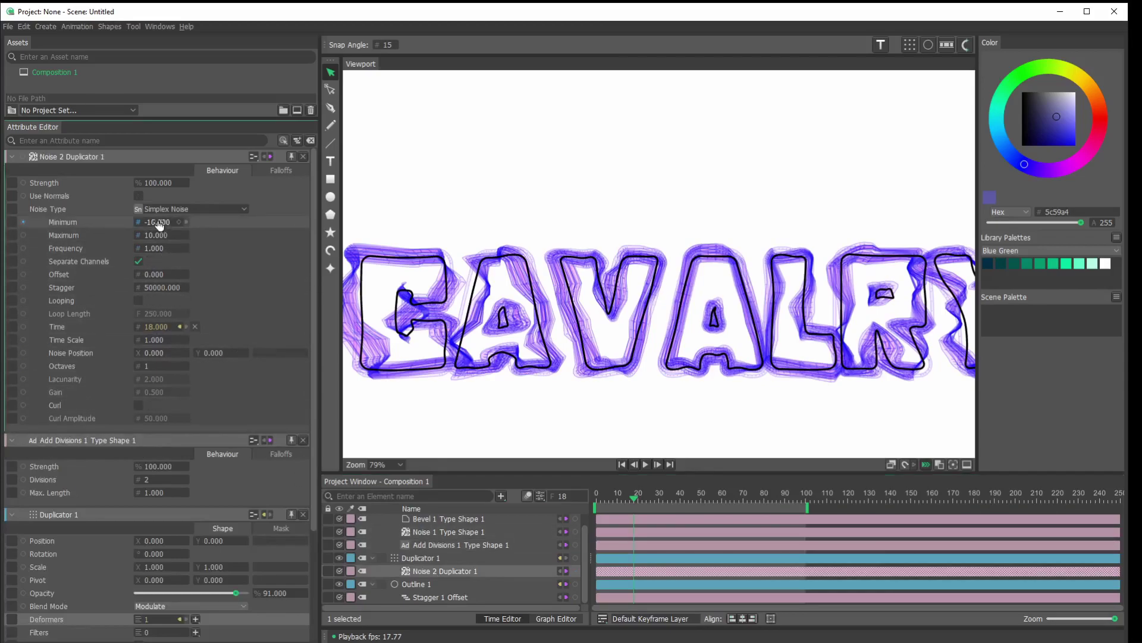
pyautogui.moveTo(160, 224)
pyautogui.mouseDown()
pyautogui.moveTo(153, 240)
pyautogui.moveTo(152, 228)
pyautogui.mouseUp()
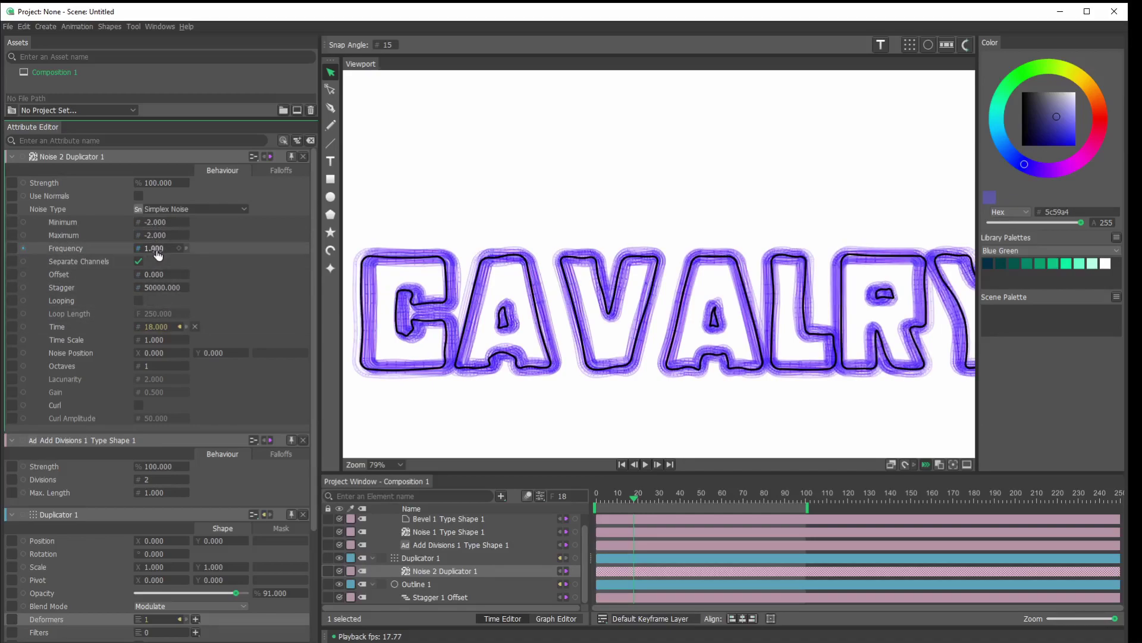
pyautogui.moveTo(159, 255); pyautogui.dragTo(239, 254)
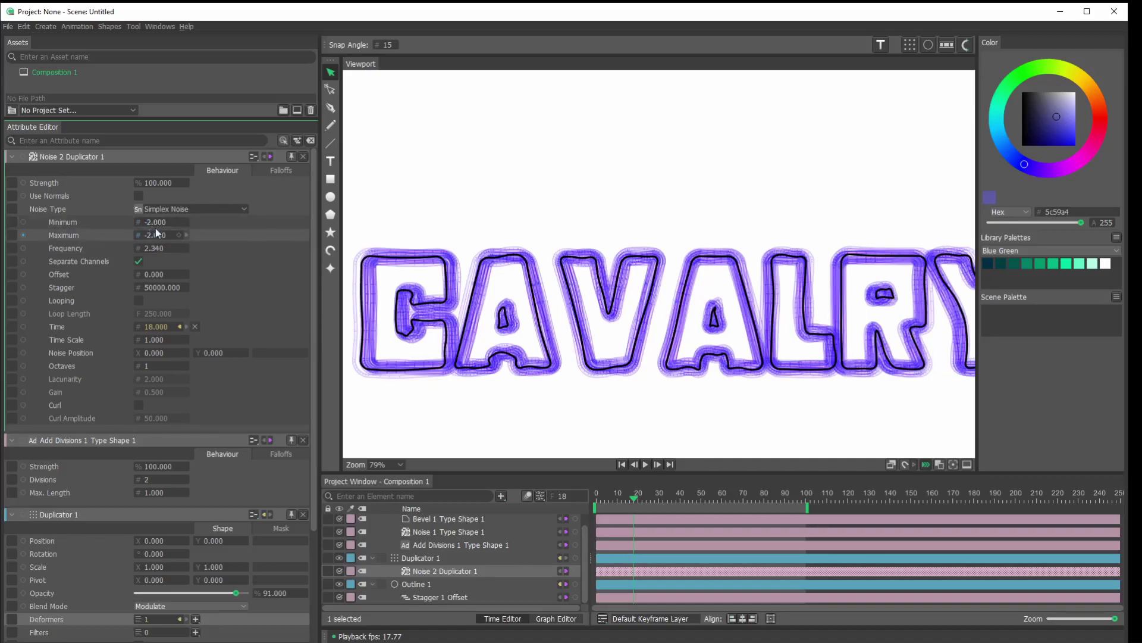
pyautogui.moveTo(157, 240); pyautogui.dragTo(157, 248)
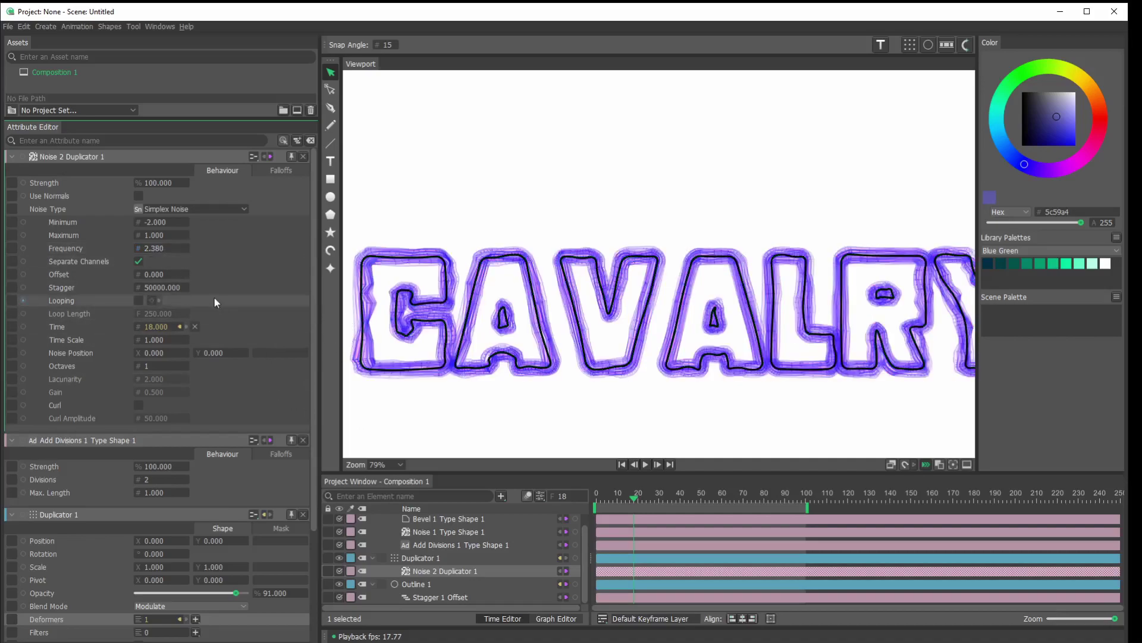
pyautogui.click(644, 467)
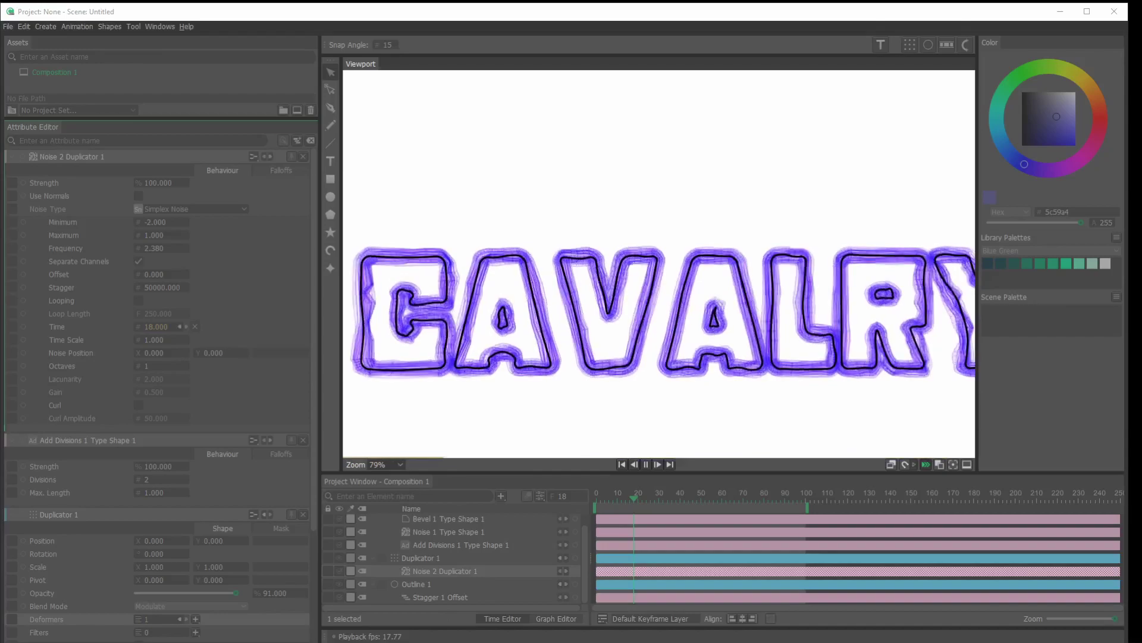
pyautogui.click(646, 465)
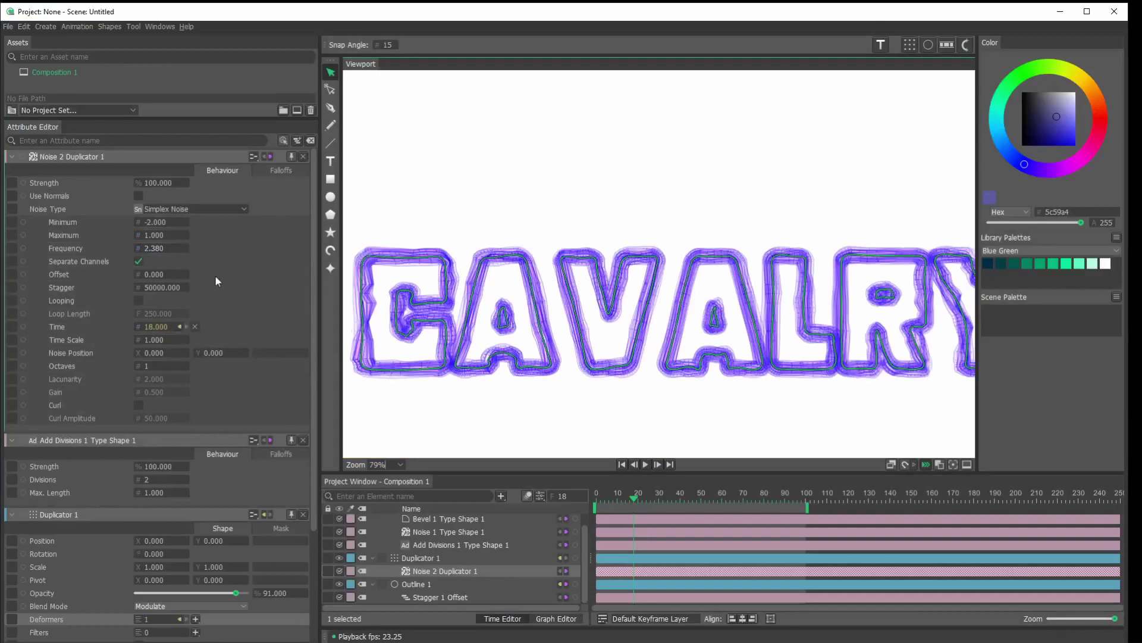
# Step: Turn on Looping for the Duplicator's Noise deformer with a Loop Length of 100
pyautogui.click(138, 301)
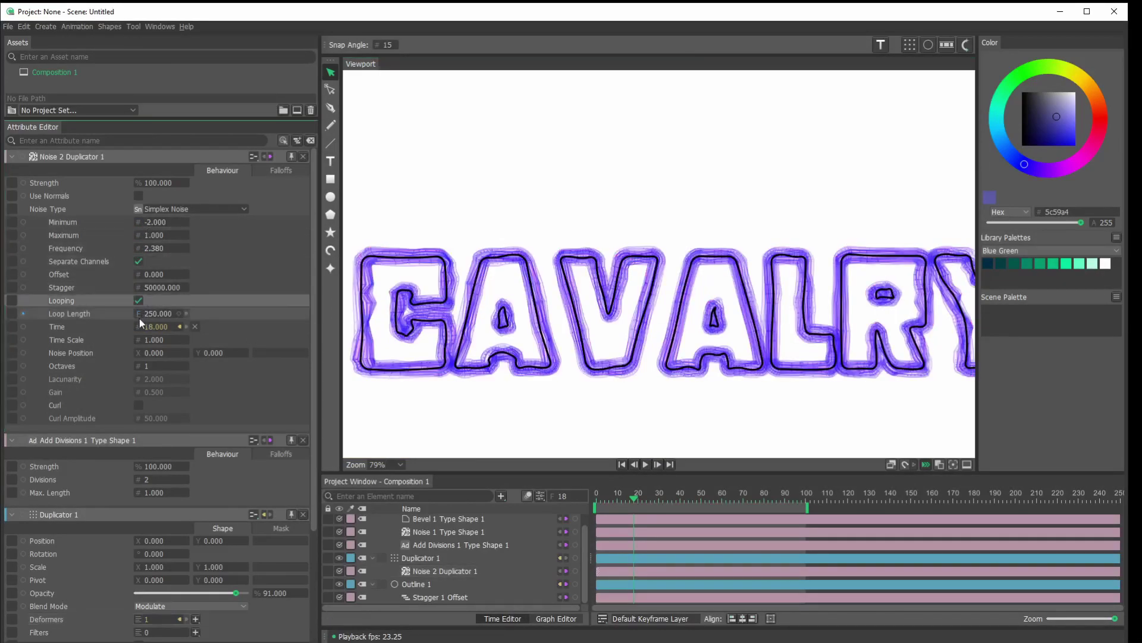
pyautogui.click(160, 315)
pyautogui.write('100')
pyautogui.press('Return')
# Step: Turn on Use Normals for the Duplicator's Noise deformer and set its Maximum to 6, with the whole word in view
pyautogui.click(138, 196)
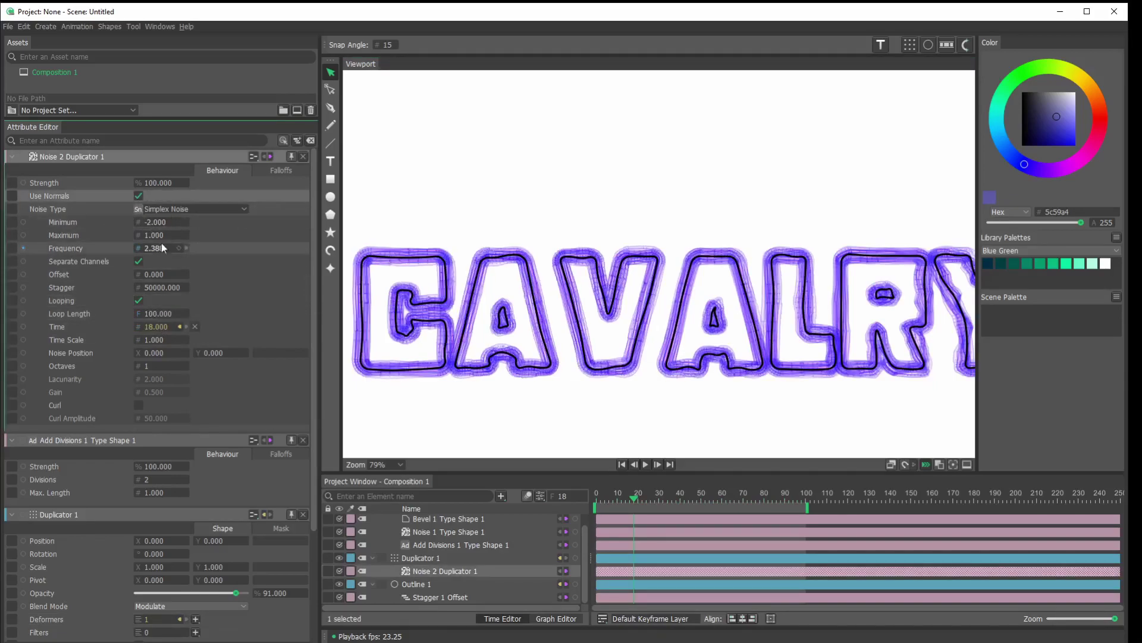
pyautogui.moveTo(162, 236); pyautogui.dragTo(164, 239)
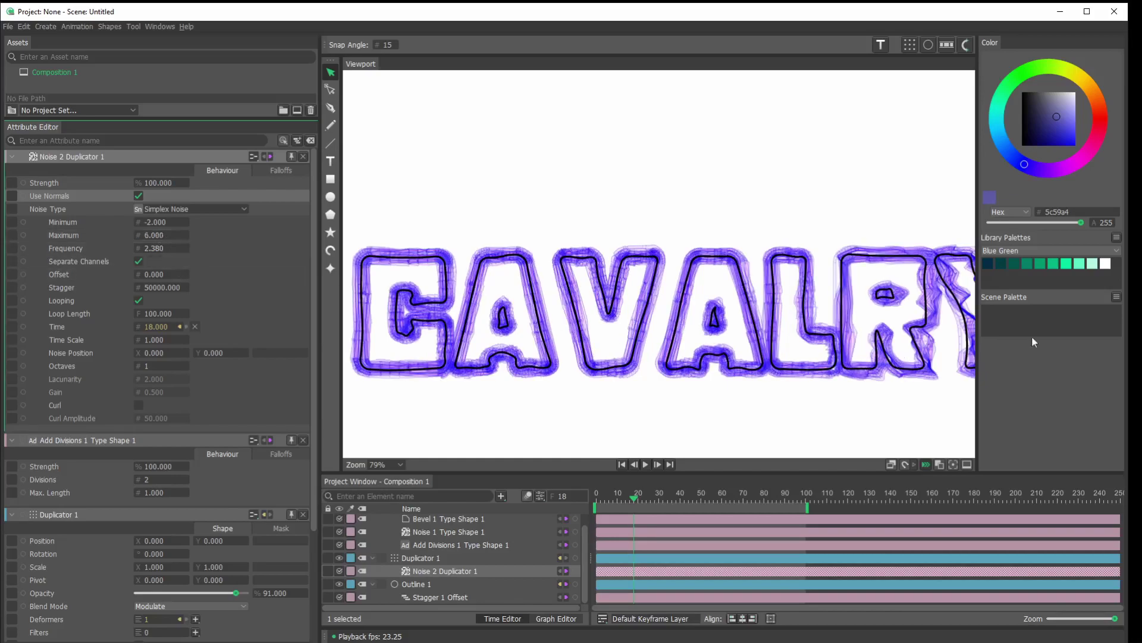
pyautogui.scroll(-1, 749, 399)
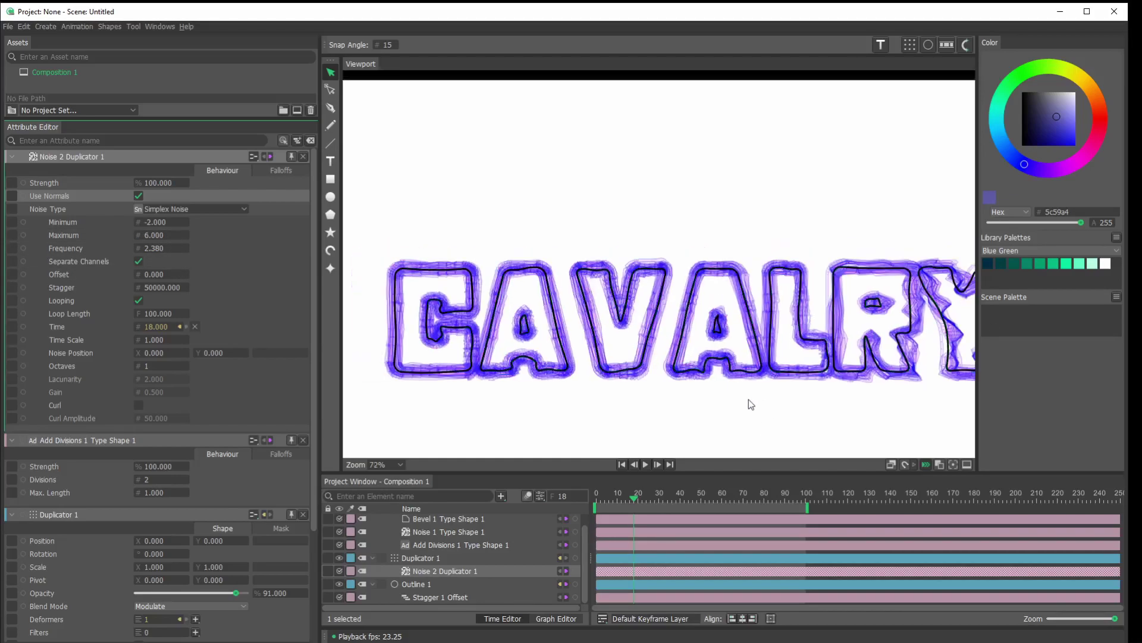
pyautogui.moveTo(851, 395); pyautogui.dragTo(750, 400)
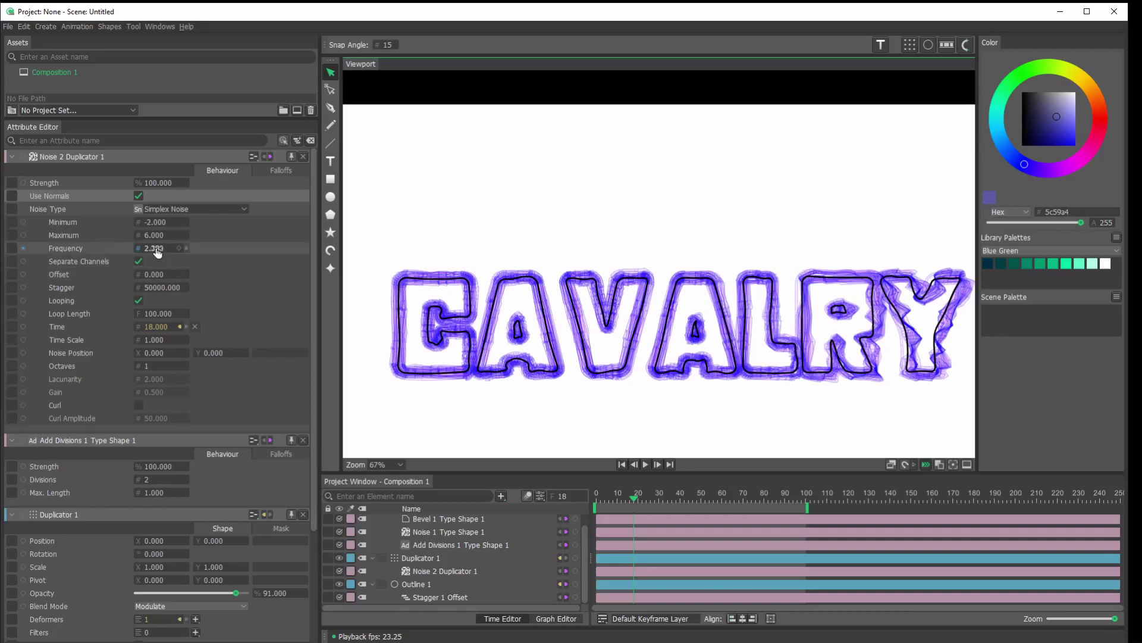
pyautogui.moveTo(153, 254); pyautogui.dragTo(148, 254)
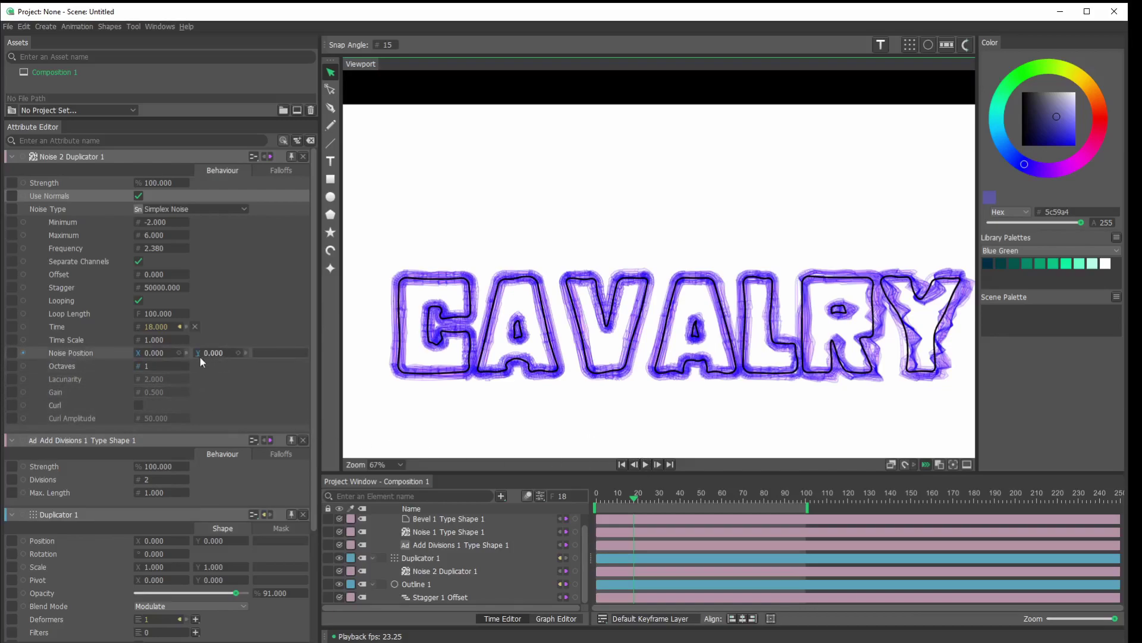
# Step: Try a Noise Position Y of 130 on the Duplicator's Noise, drive that Y value with a Frame behaviour, and preview the animation
pyautogui.moveTo(225, 361); pyautogui.dragTo(309, 359)
pyautogui.moveTo(636, 389); pyautogui.dragTo(641, 389)
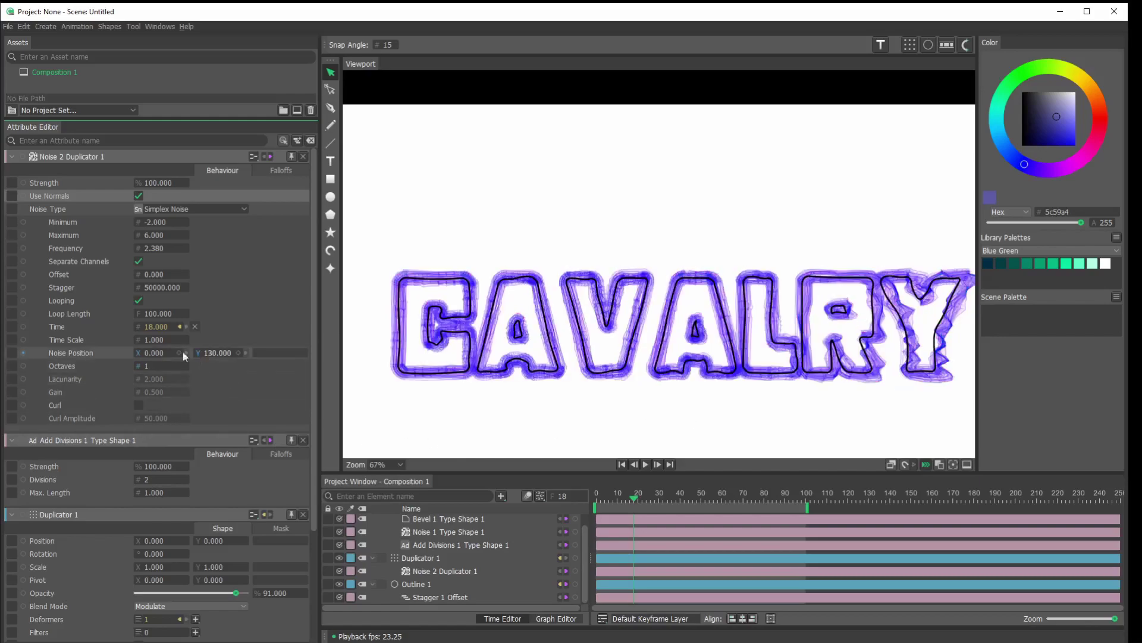
pyautogui.rightClick(73, 354)
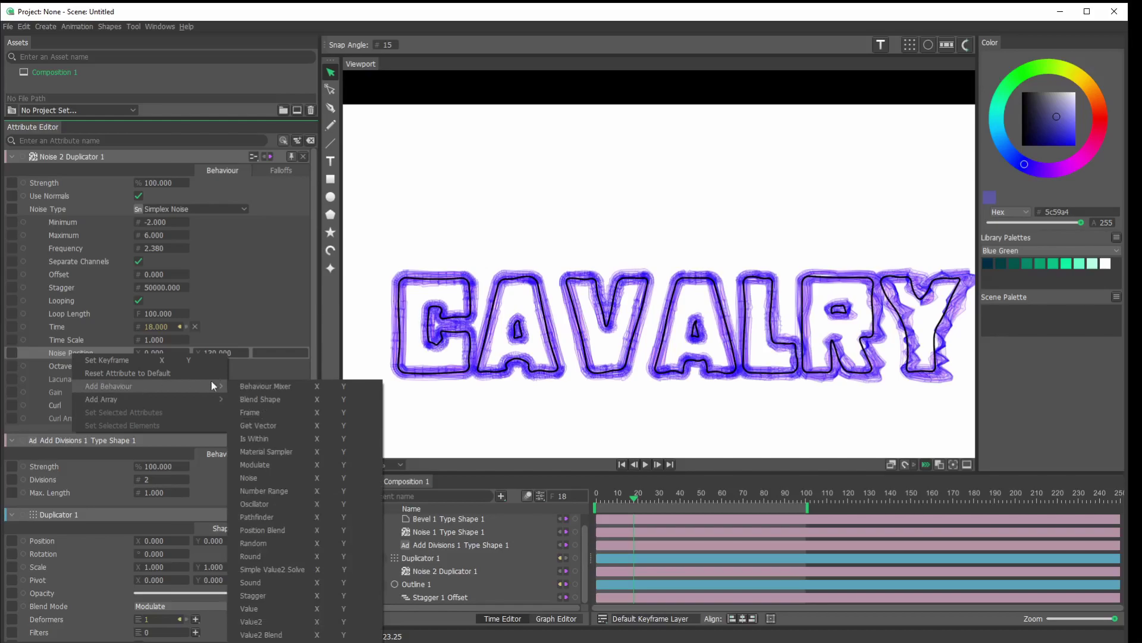
pyautogui.click(345, 412)
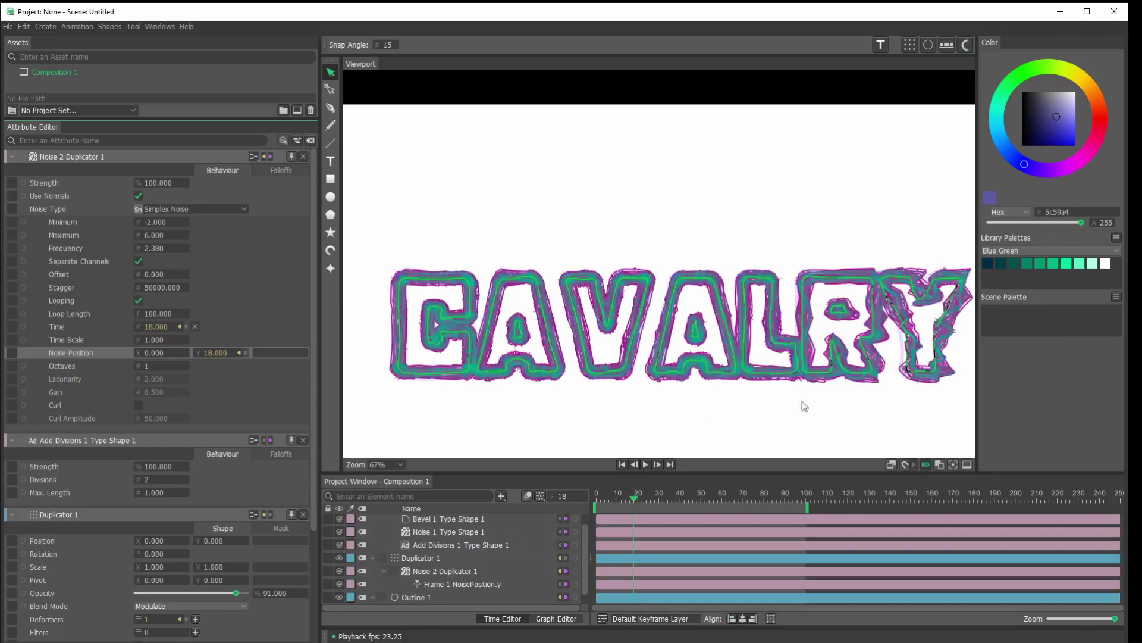
pyautogui.click(644, 465)
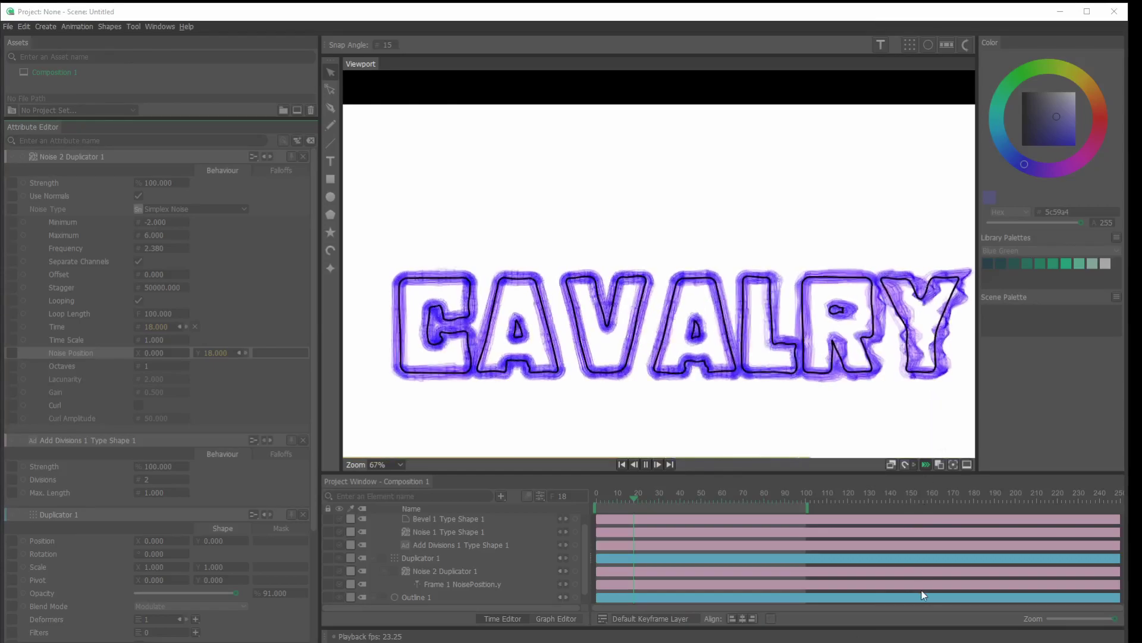
pyautogui.click(644, 464)
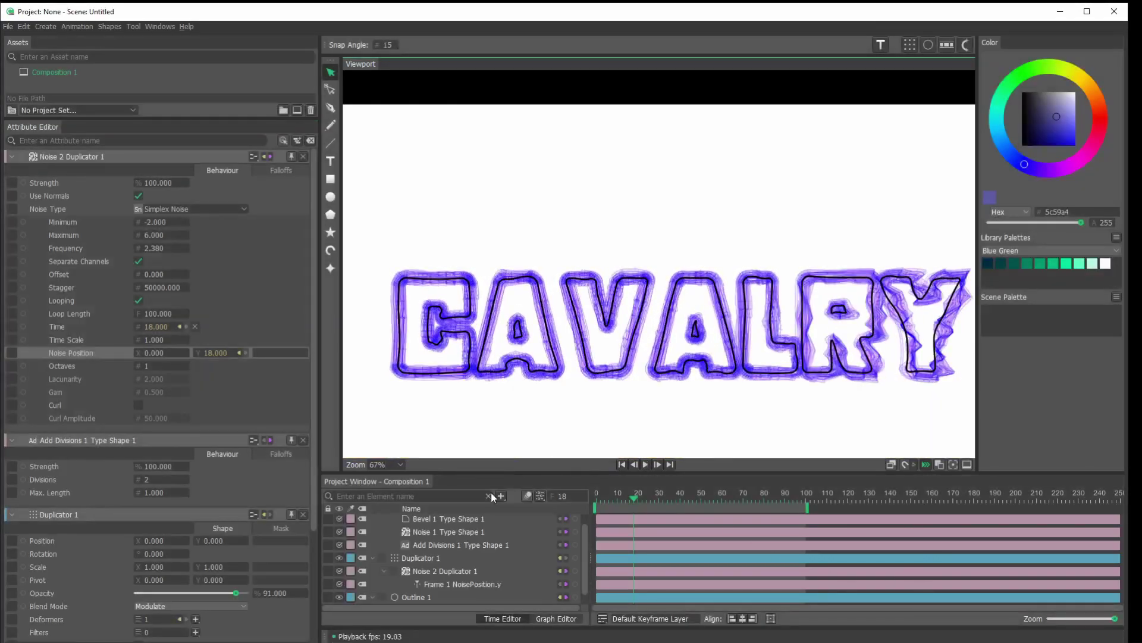
# Step: Set the Value of the Frame behaviour driving Noise Position Y to 7 and preview the animation
pyautogui.click(239, 352)
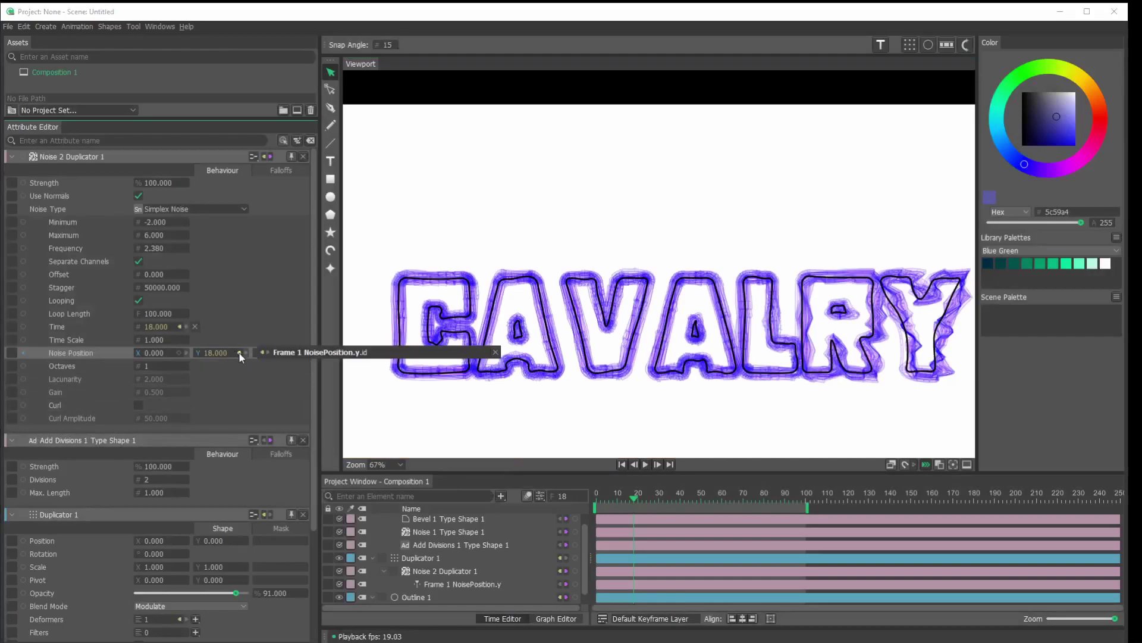
pyautogui.click(296, 351)
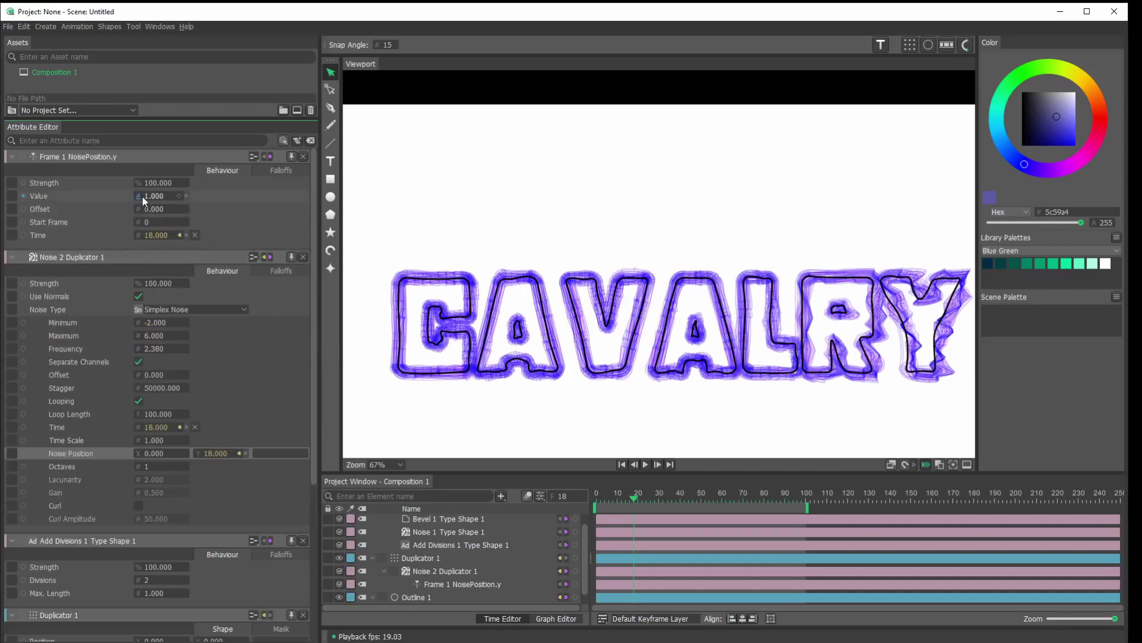
pyautogui.moveTo(155, 193); pyautogui.dragTo(188, 201)
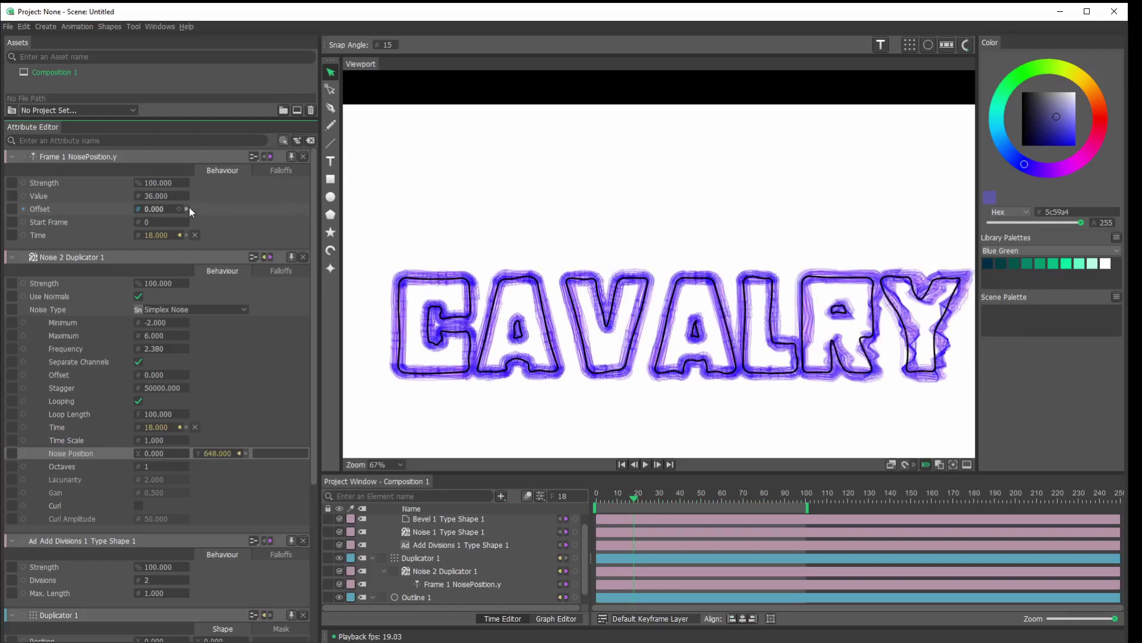
pyautogui.hotkey('ctrl', 'z')
pyautogui.click(157, 196)
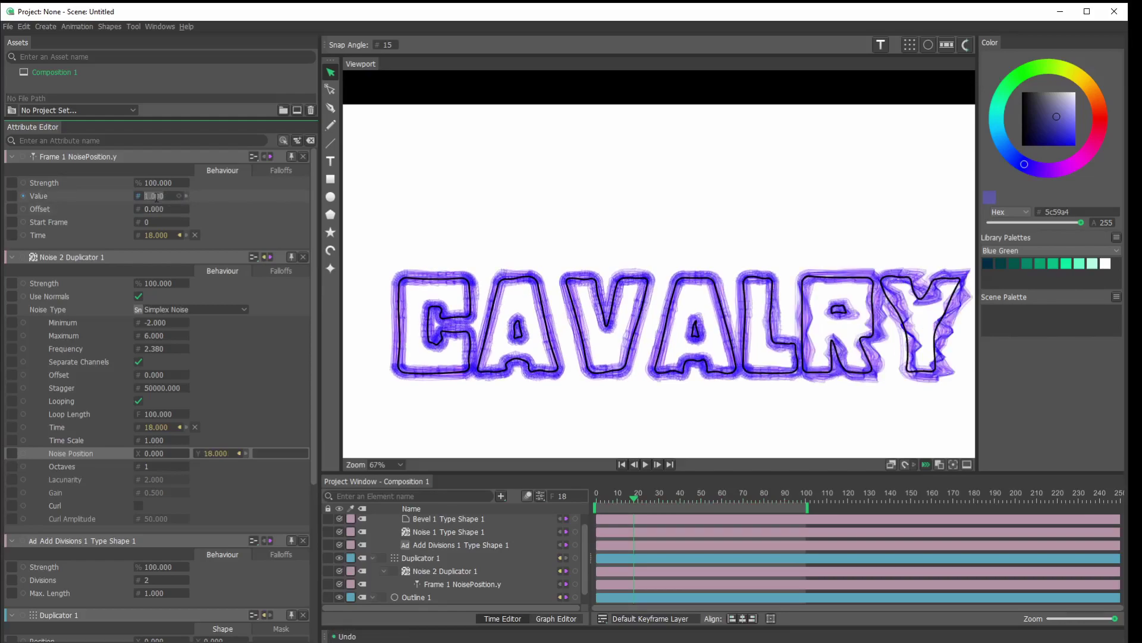
pyautogui.write('7')
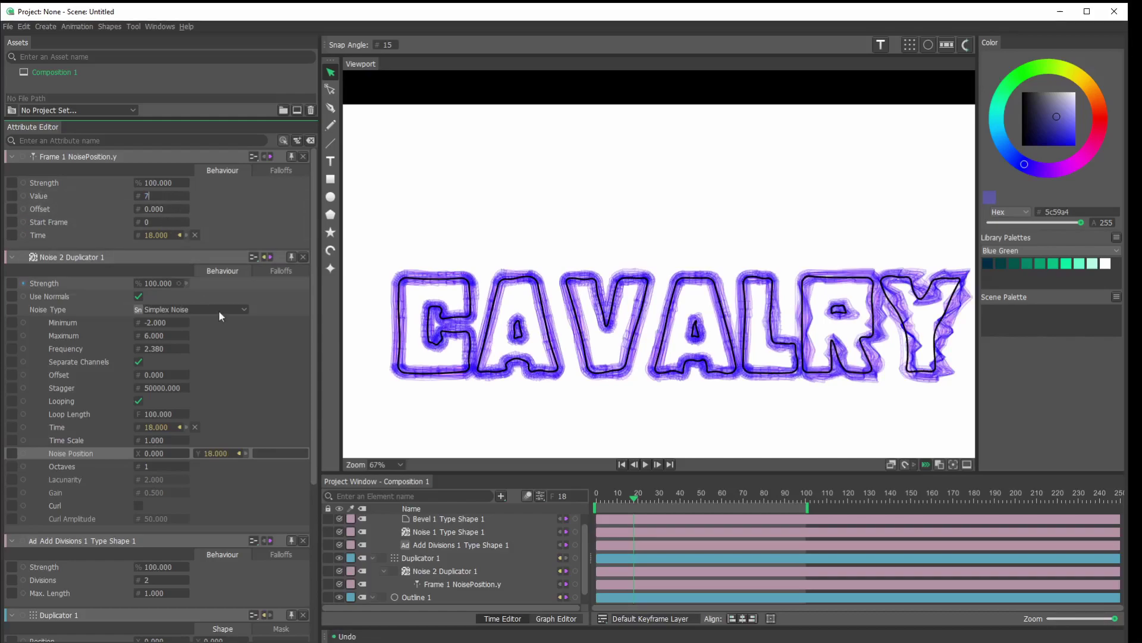
pyautogui.click(646, 464)
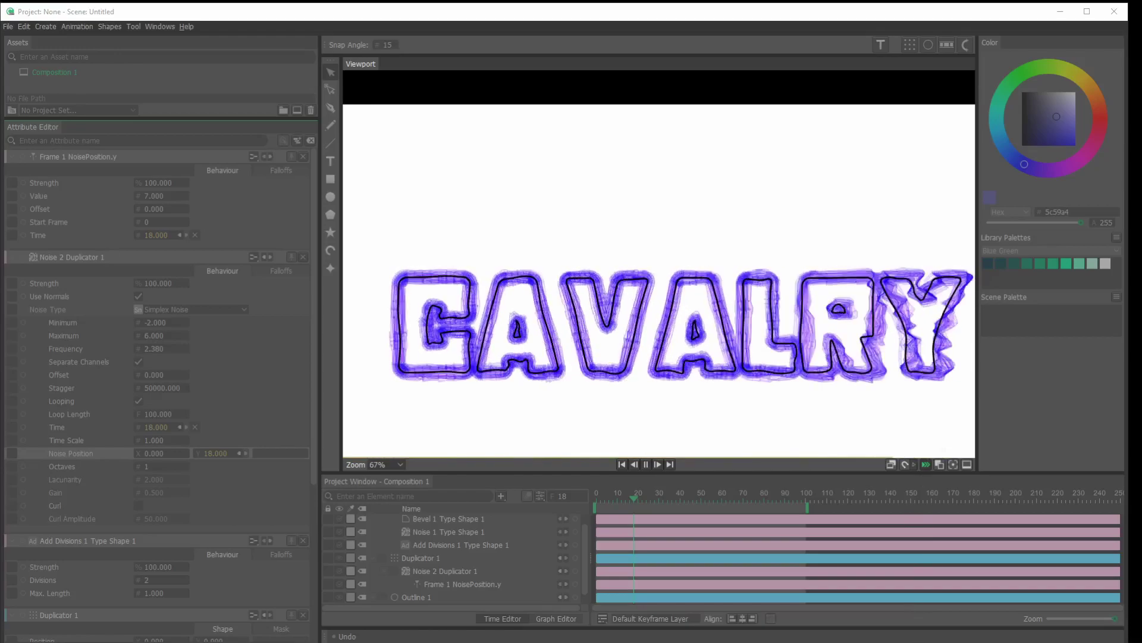
pyautogui.click(647, 464)
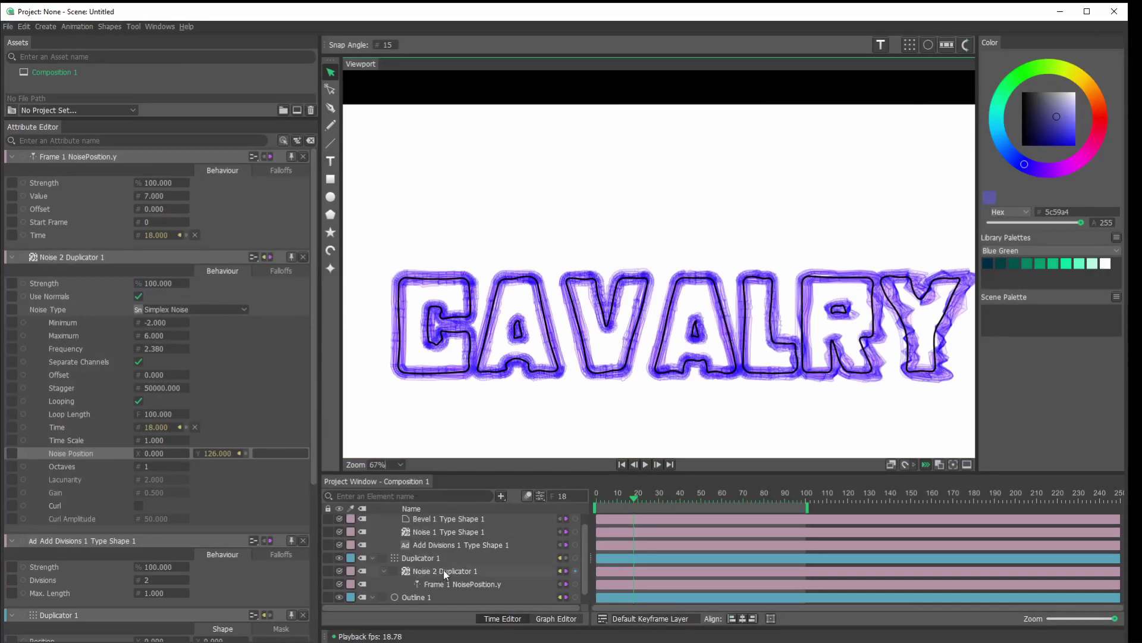
# Step: Turn off Use Normals for the Duplicator's Noise deformer
pyautogui.moveTo(444, 570); pyautogui.dragTo(451, 570)
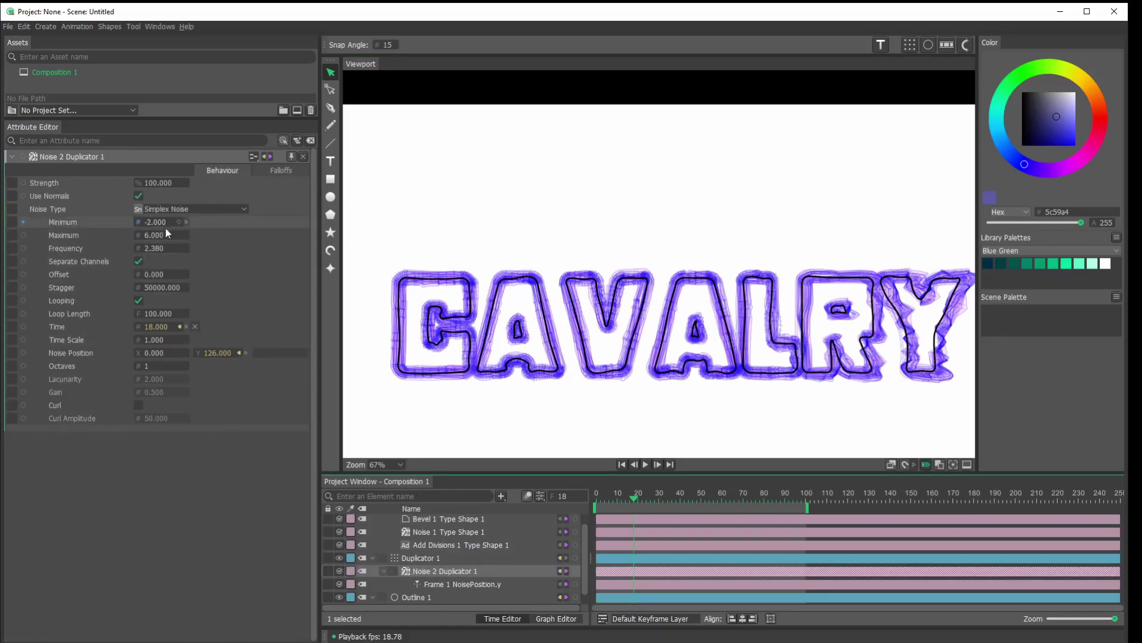
pyautogui.click(138, 196)
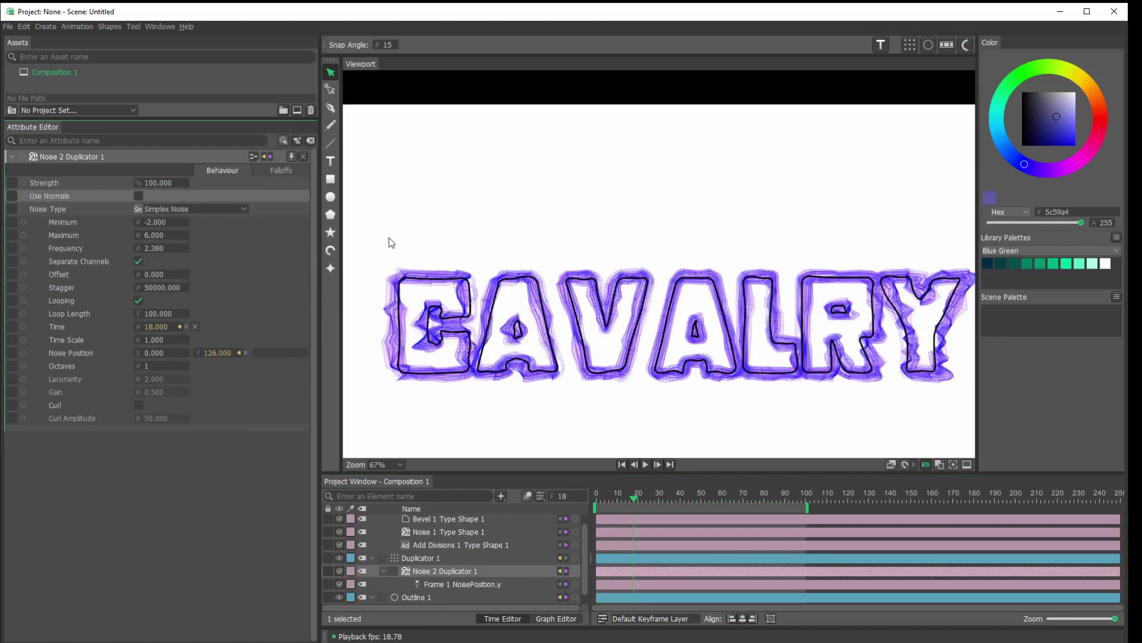
pyautogui.click(347, 496)
# Step: Change the Noise Type of the text's Noise deformer to Cellular Noise and preview the animation
pyautogui.scroll(1, 427, 543)
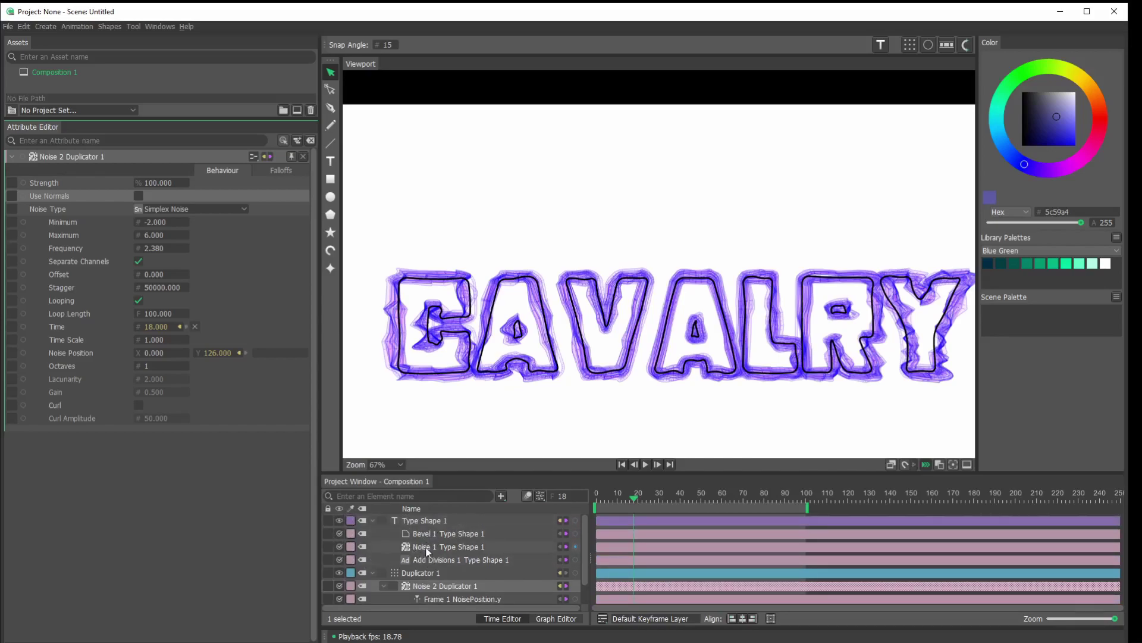
pyautogui.click(428, 548)
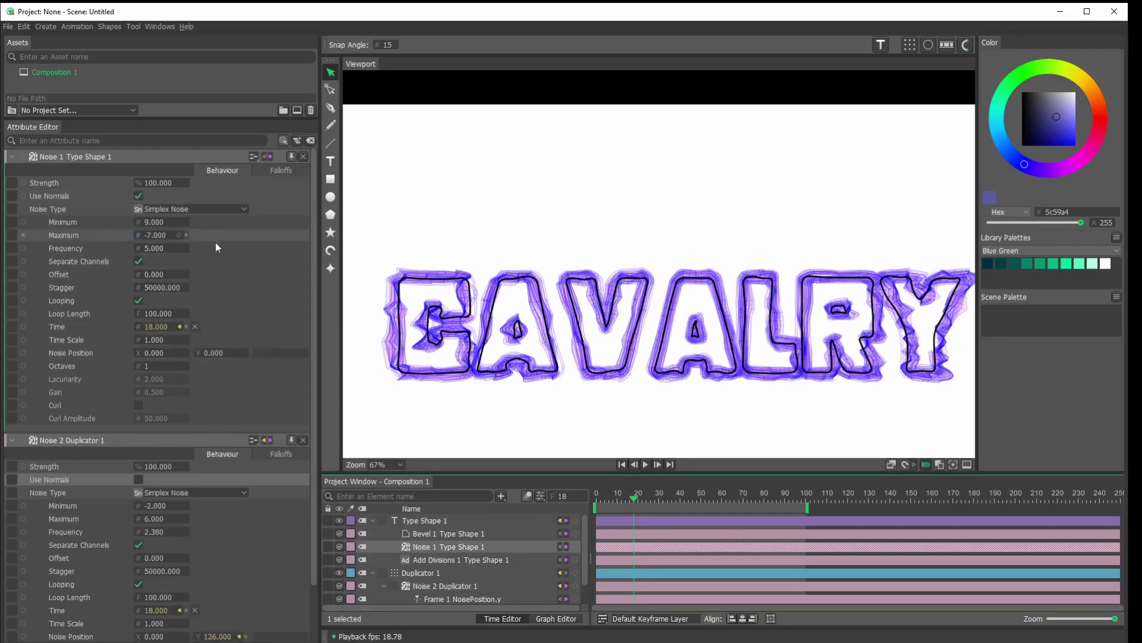
pyautogui.click(244, 209)
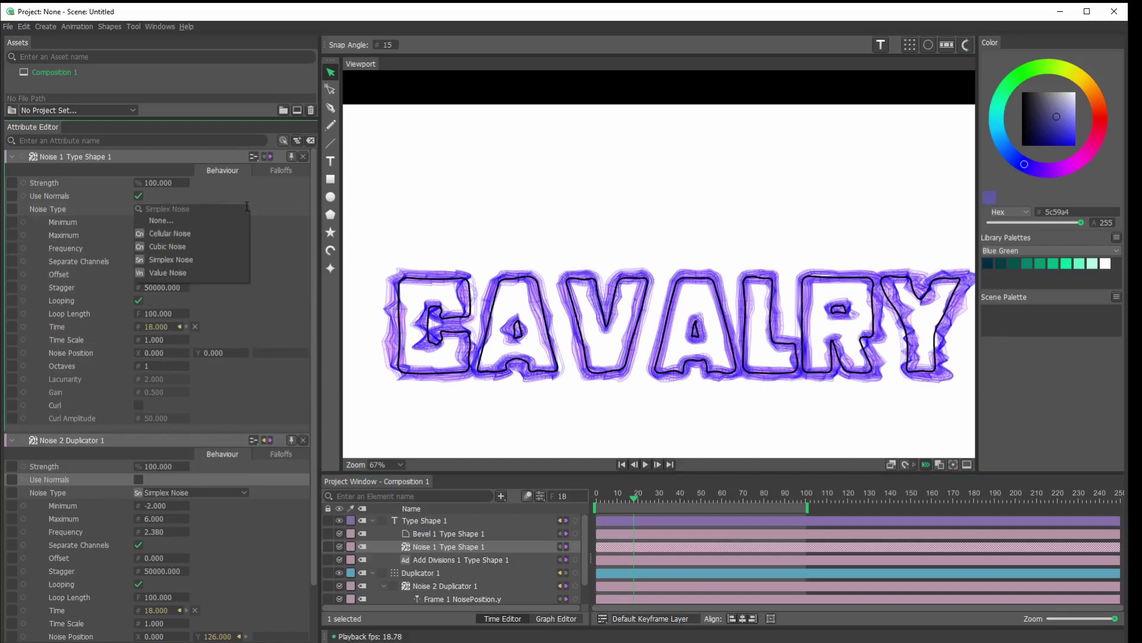
pyautogui.click(175, 233)
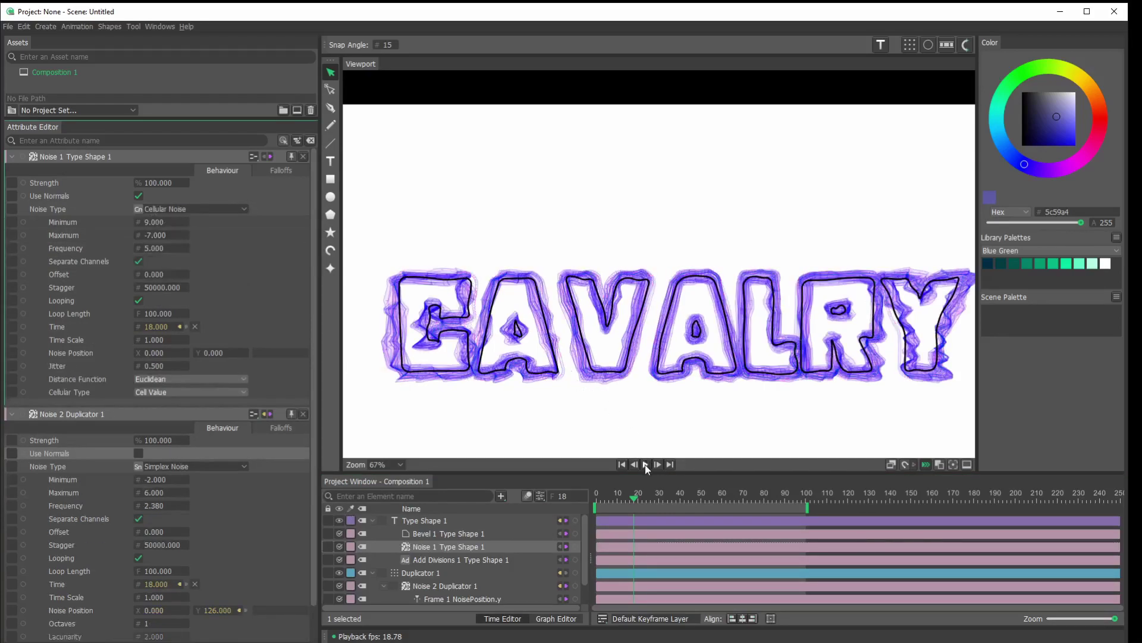
pyautogui.click(645, 464)
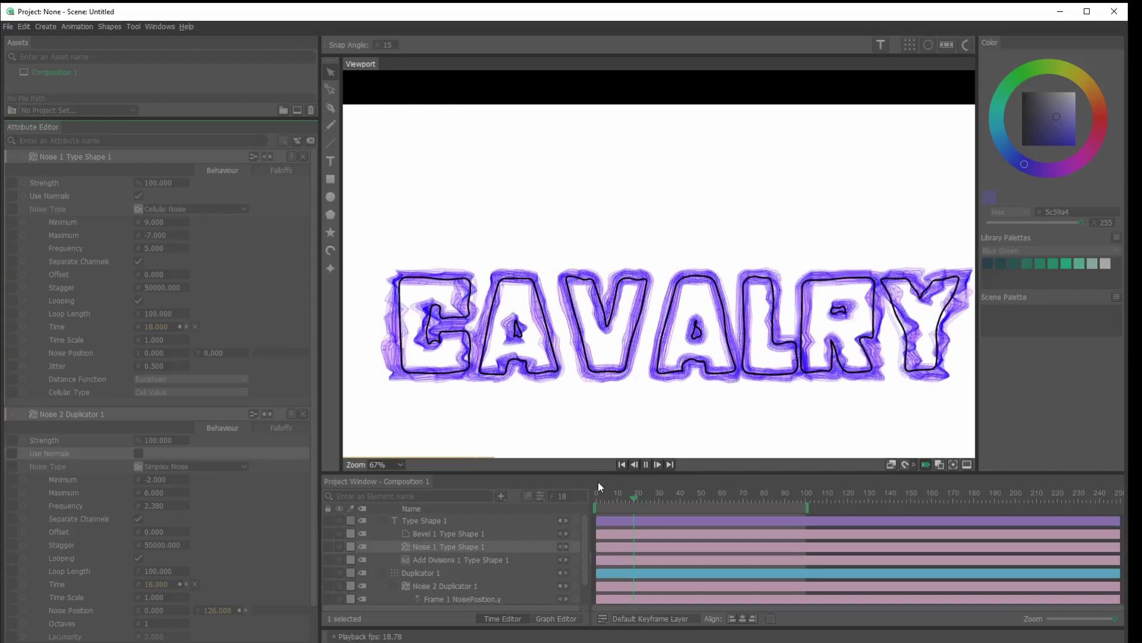
pyautogui.click(646, 464)
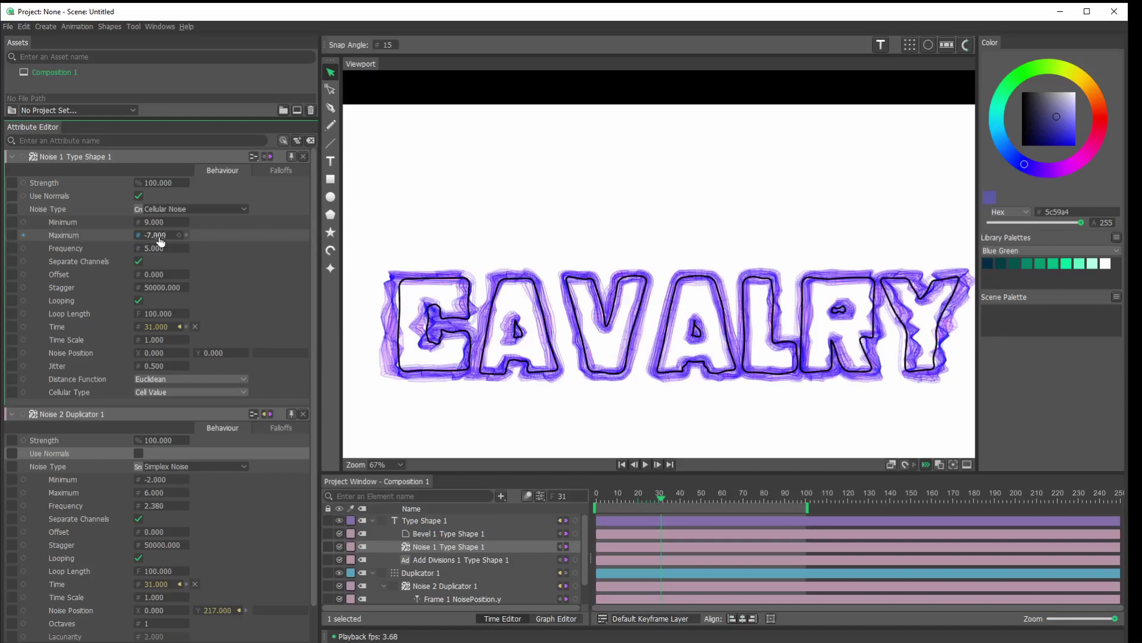
# Step: Set the text's Noise deformer to Minimum 15 and Maximum -13, and play back the animation
pyautogui.moveTo(160, 240); pyautogui.dragTo(161, 228)
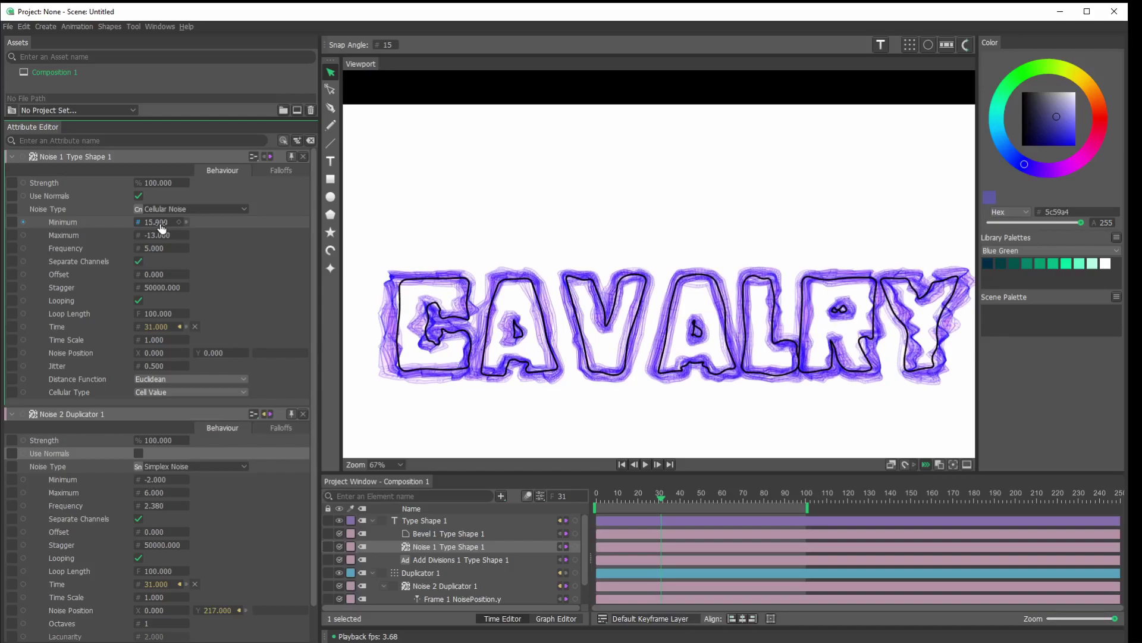
pyautogui.click(645, 465)
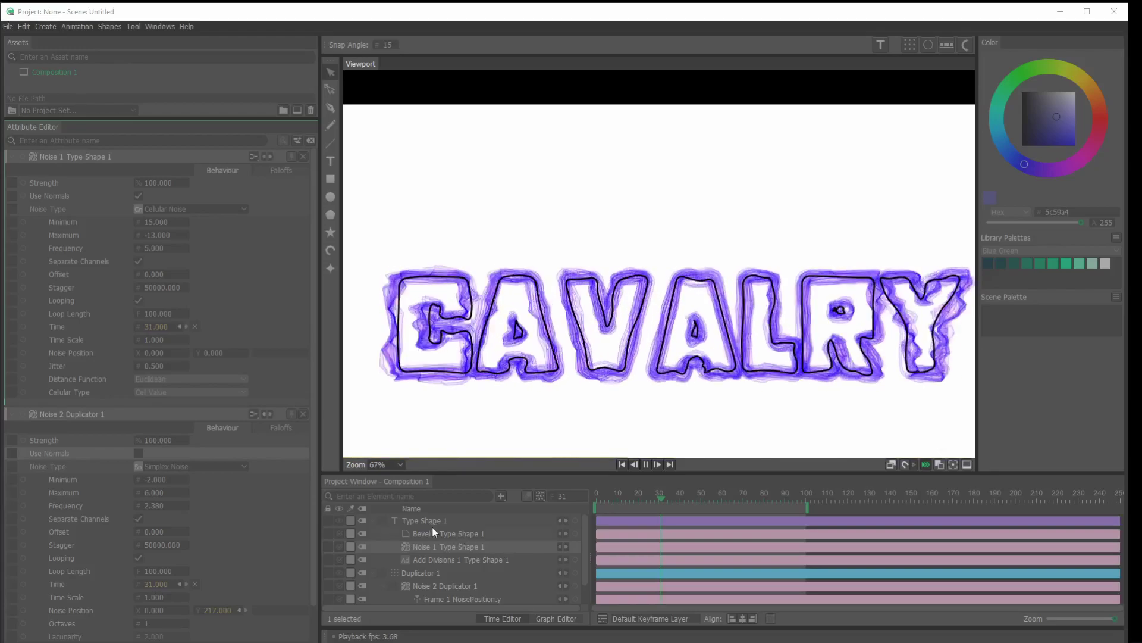
pyautogui.click(645, 464)
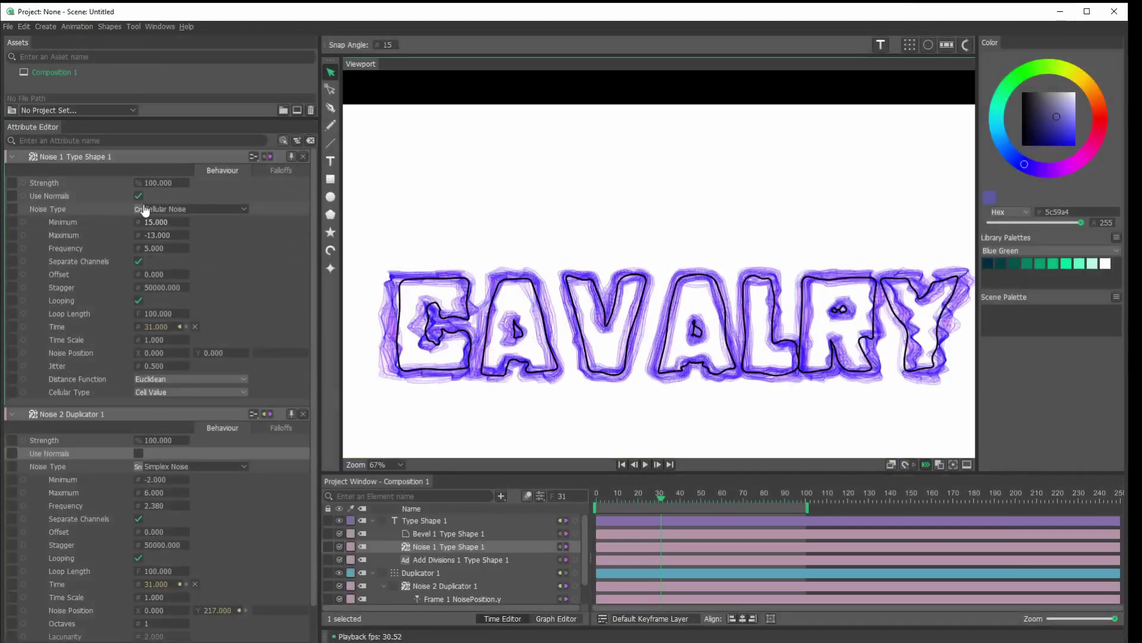
# Step: Turn on the CAVALRY text's fill in soft yellow (f1de63) and lower the fill Alpha to about 50%
pyautogui.click(421, 522)
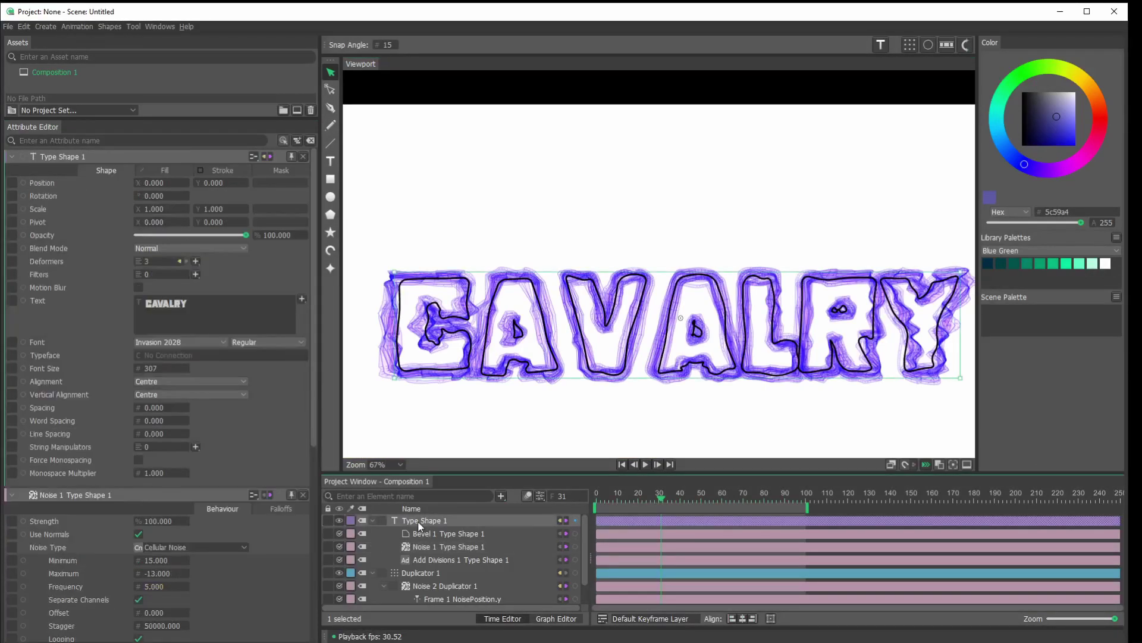
pyautogui.click(161, 170)
pyautogui.click(138, 183)
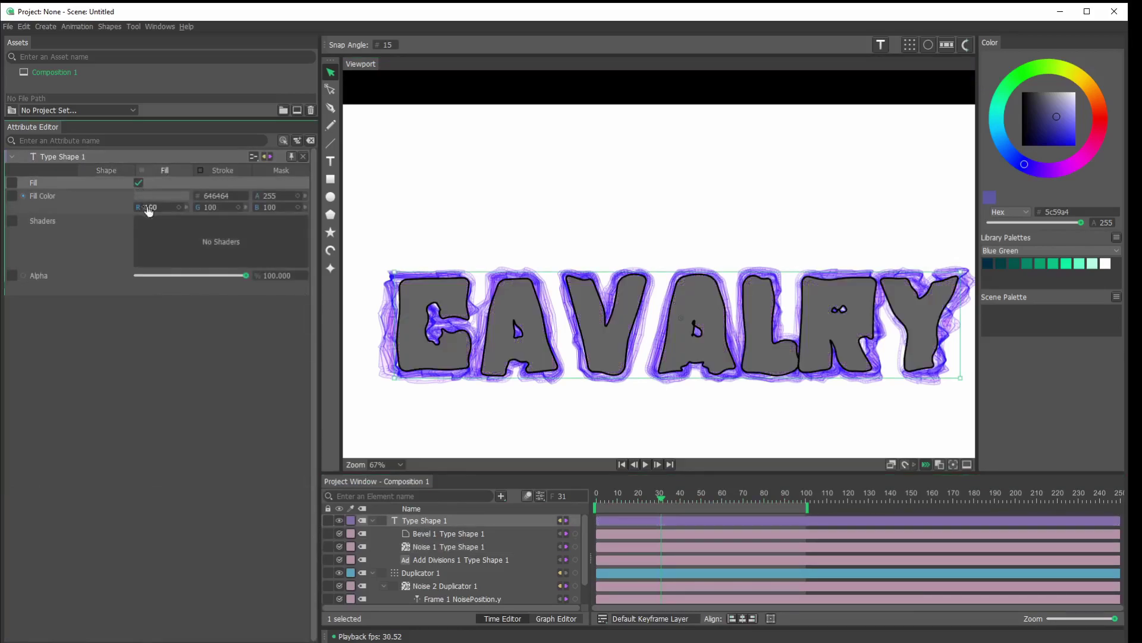
pyautogui.click(168, 194)
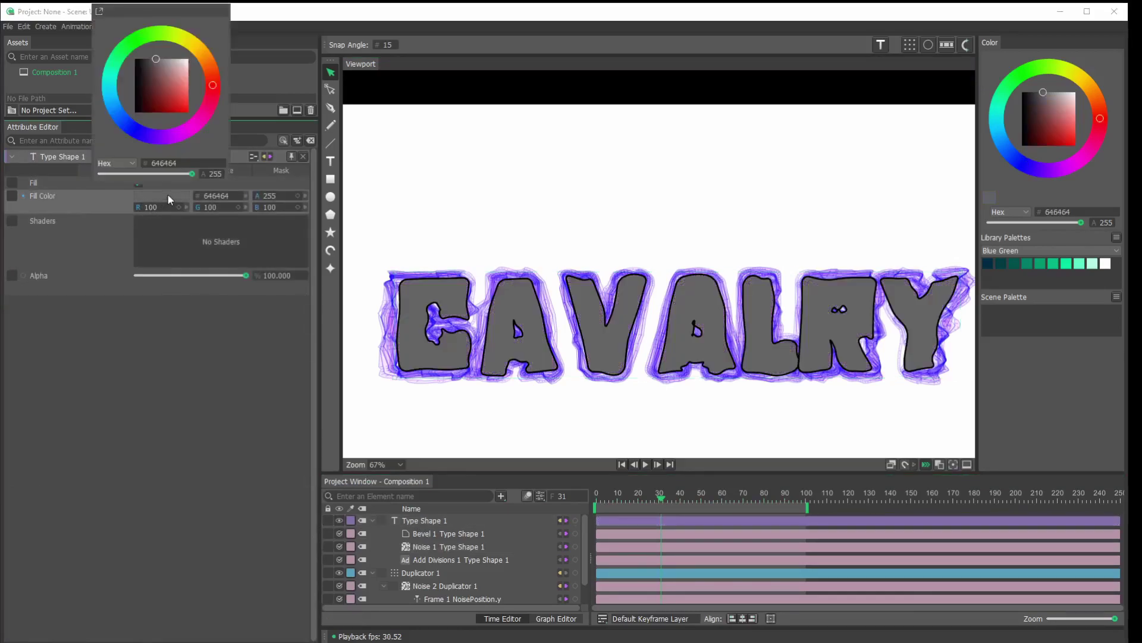
pyautogui.click(188, 110)
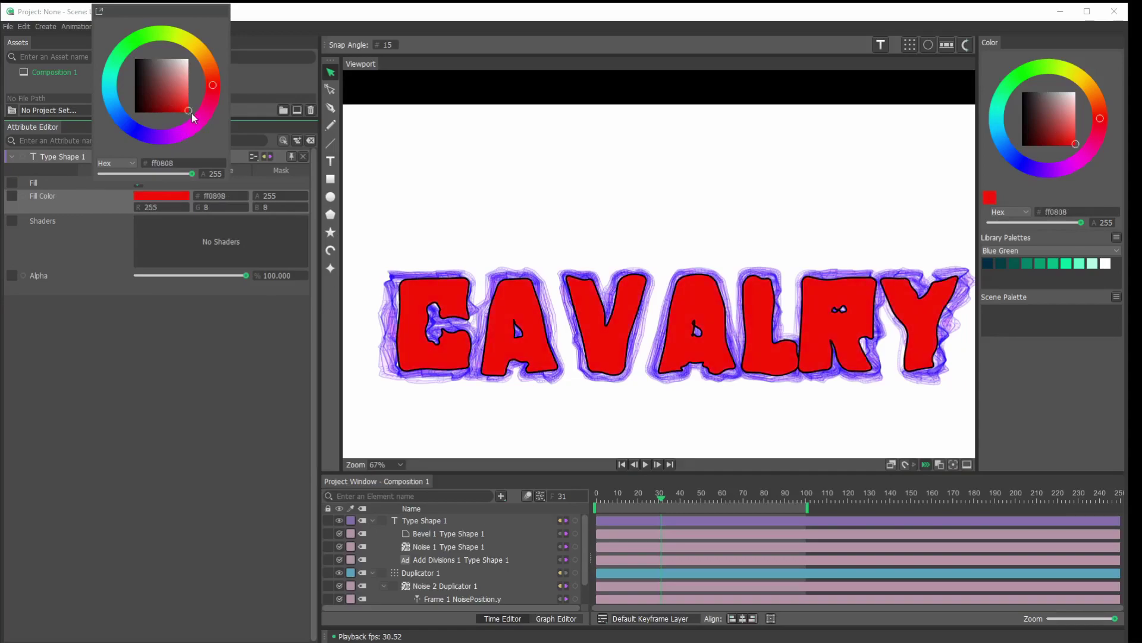
pyautogui.click(201, 115)
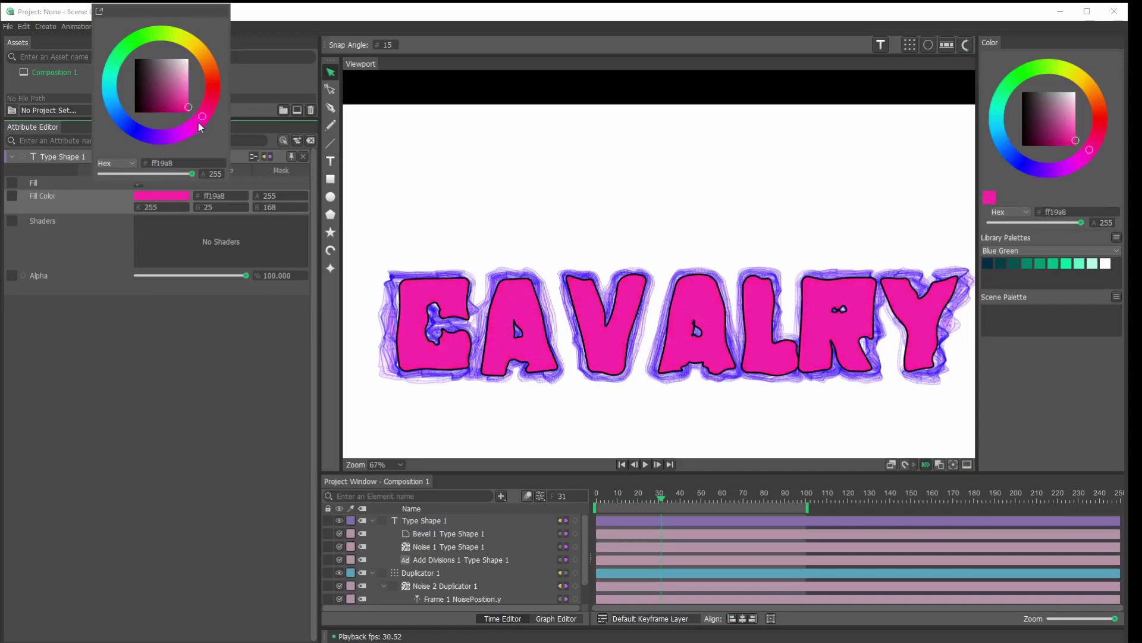
pyautogui.moveTo(198, 48); pyautogui.dragTo(184, 44)
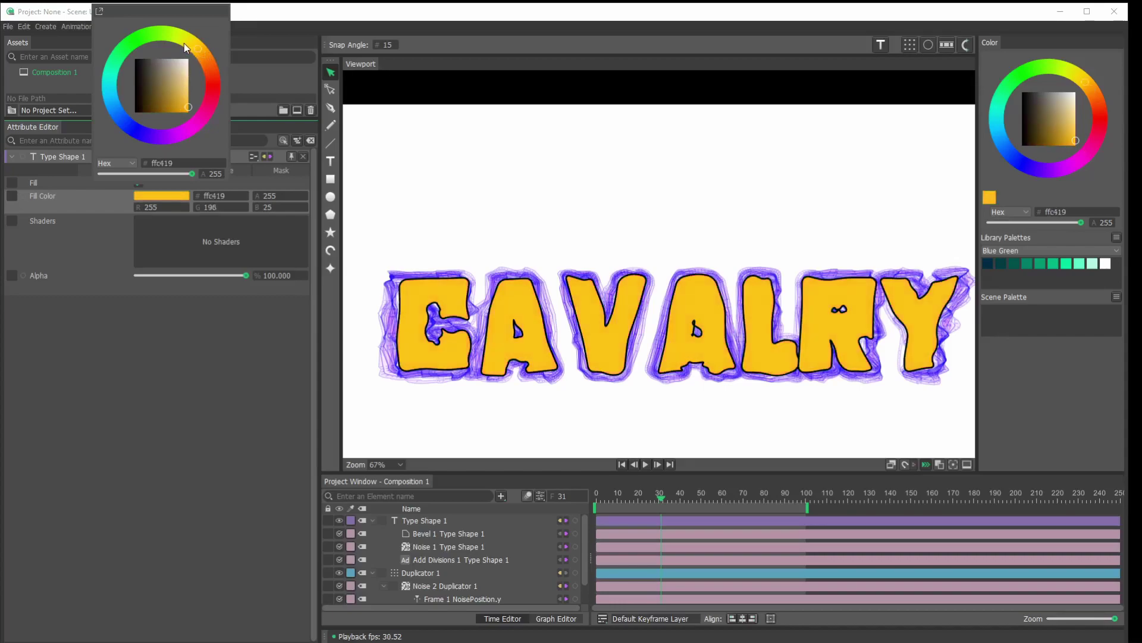
pyautogui.click(186, 93)
pyautogui.click(153, 327)
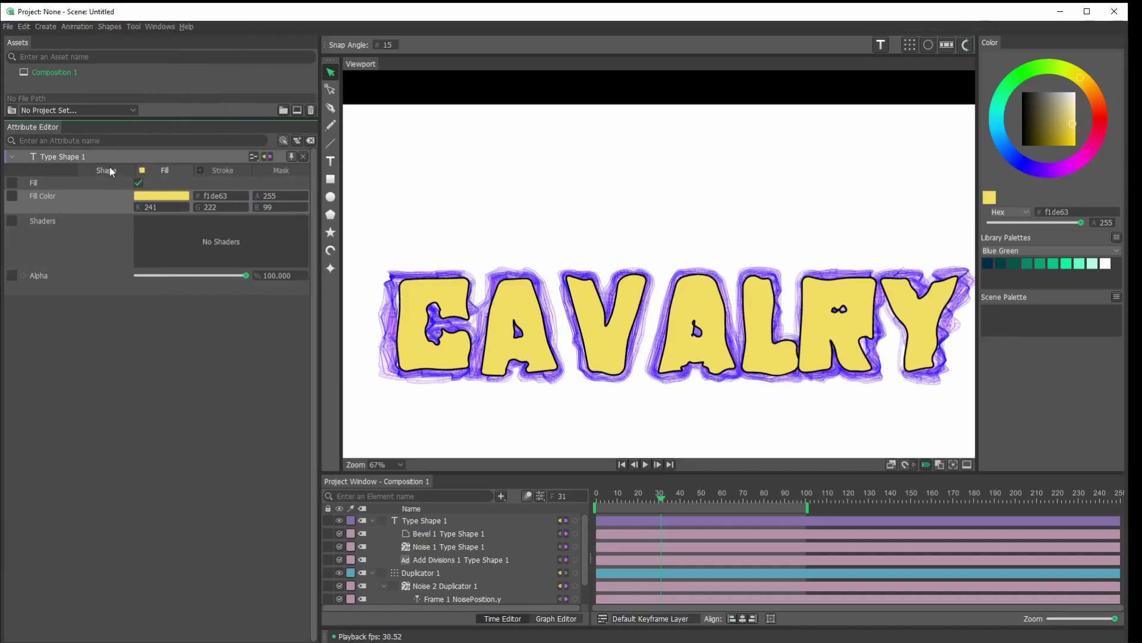
pyautogui.click(241, 276)
pyautogui.moveTo(237, 277); pyautogui.dragTo(193, 276)
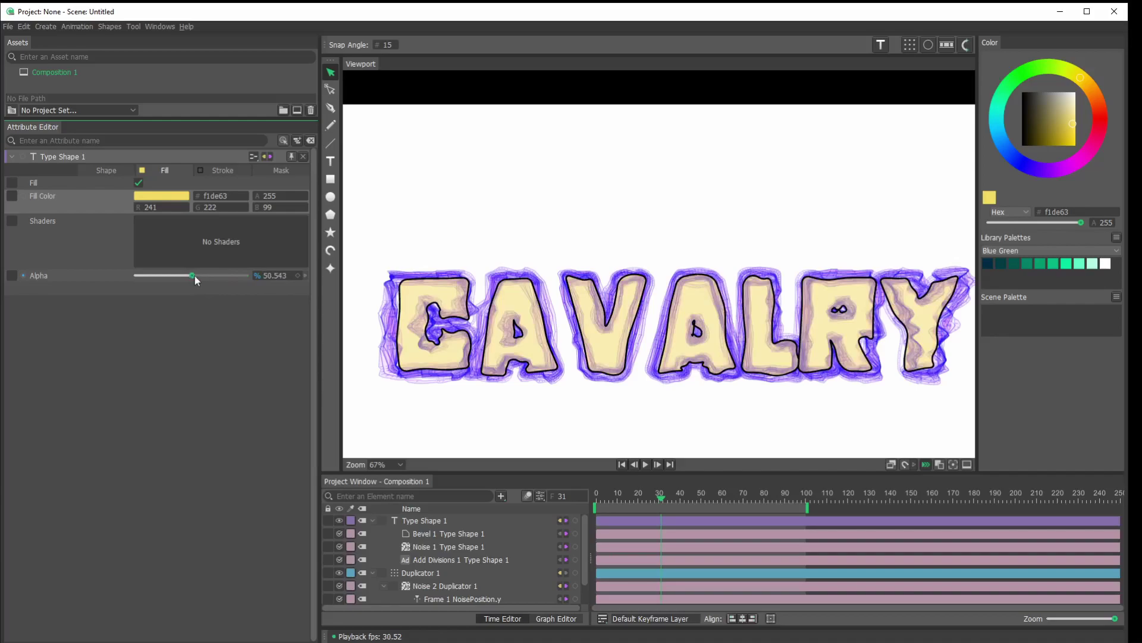
# Step: Try successive blend modes on the CAVALRY text from Silhouette onward and settle on Hard Light
pyautogui.click(114, 172)
pyautogui.click(225, 249)
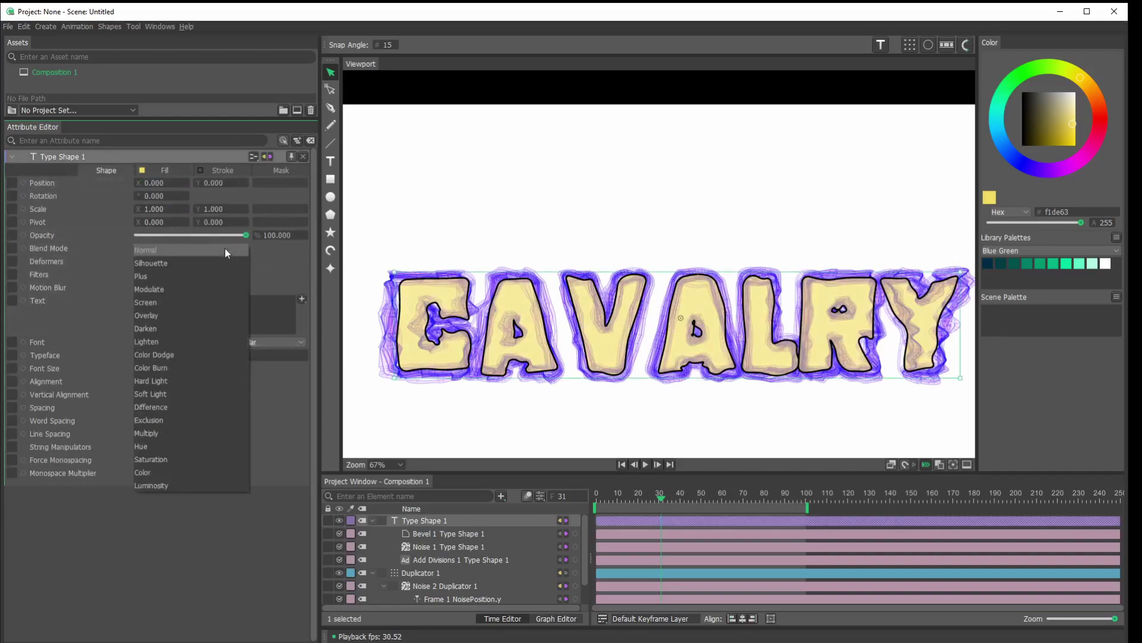
pyautogui.click(222, 263)
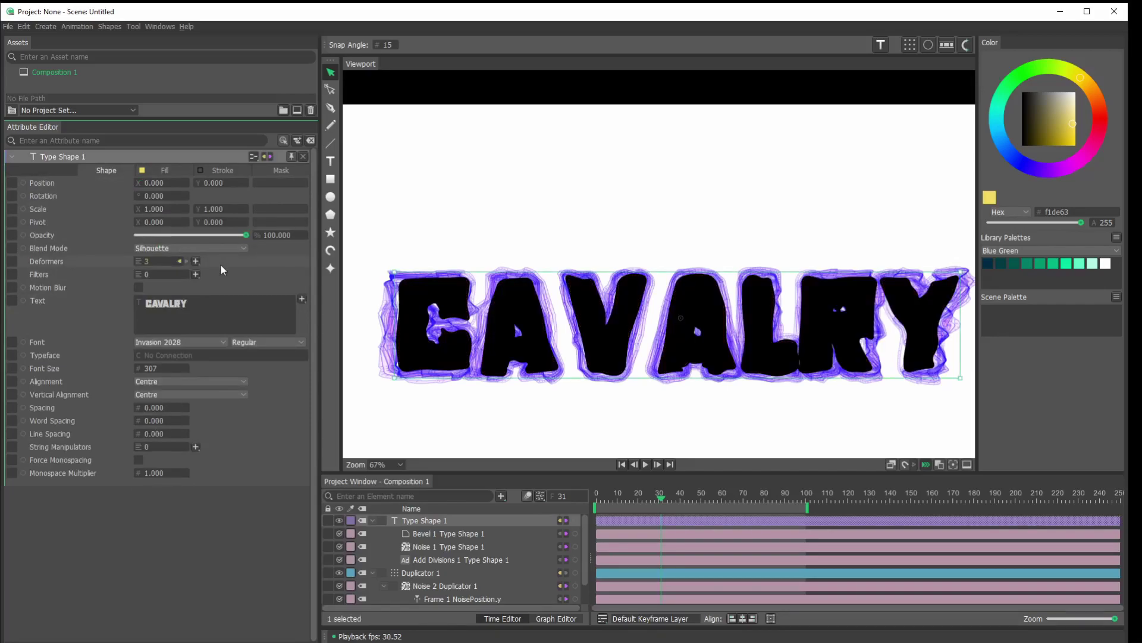
pyautogui.press('Down')
pyautogui.press('Down')
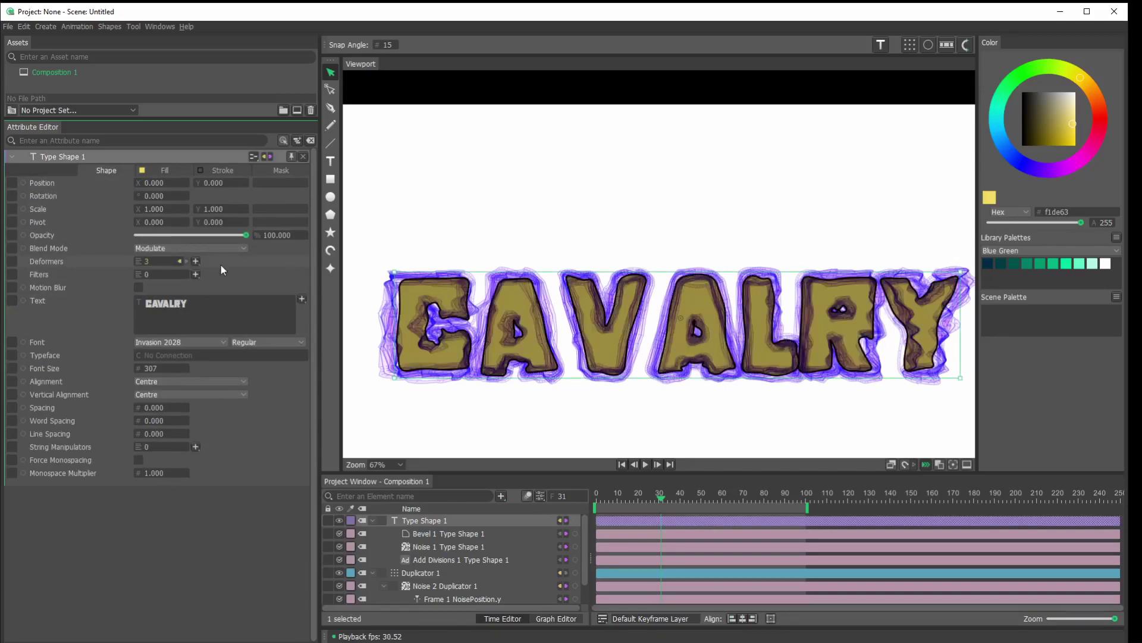
pyautogui.press('Down')
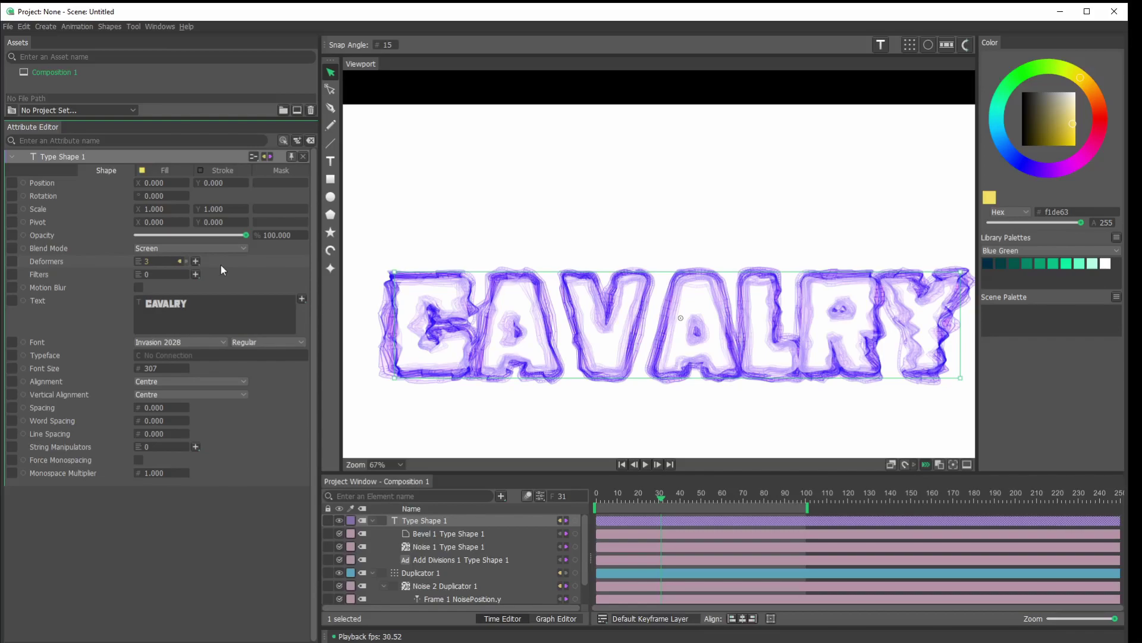
pyautogui.press('Down')
pyautogui.press('Down')
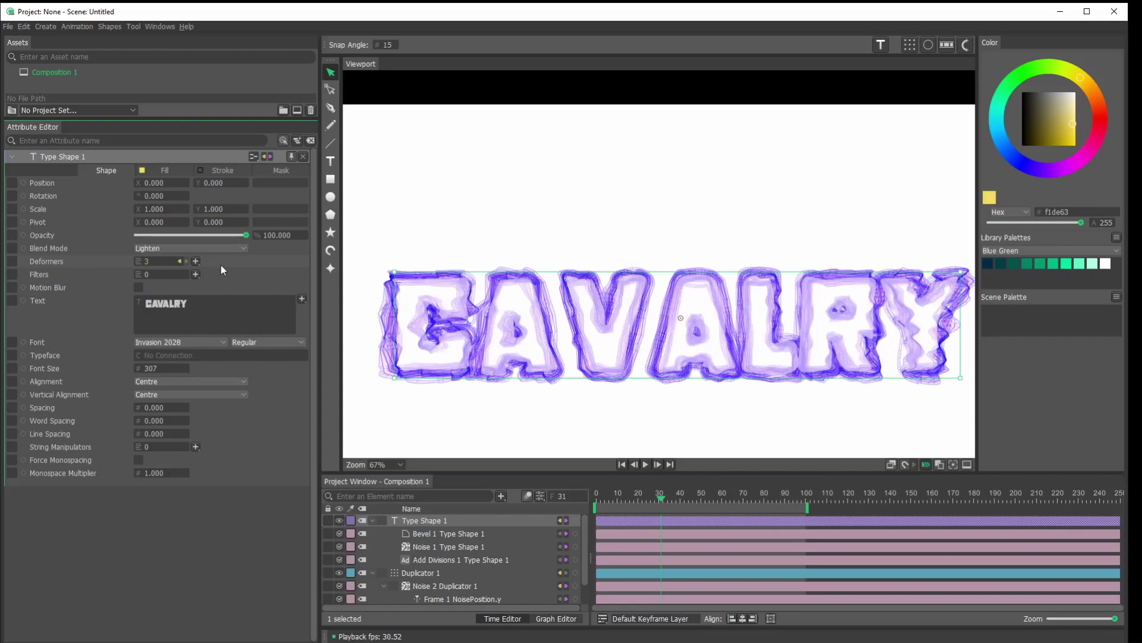
pyautogui.press('Down')
pyautogui.press('Down')
pyautogui.press('Down')
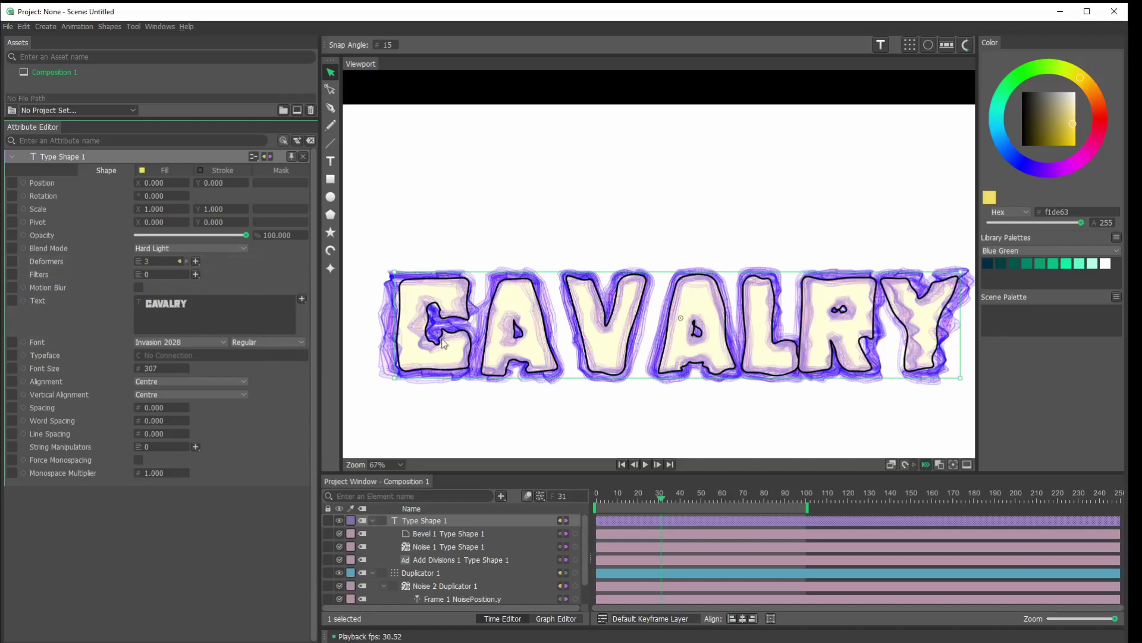
# Step: Raise the text's fill Alpha to 100% and change its fill color to light blue (63acff)
pyautogui.click(144, 173)
pyautogui.moveTo(204, 277); pyautogui.dragTo(295, 278)
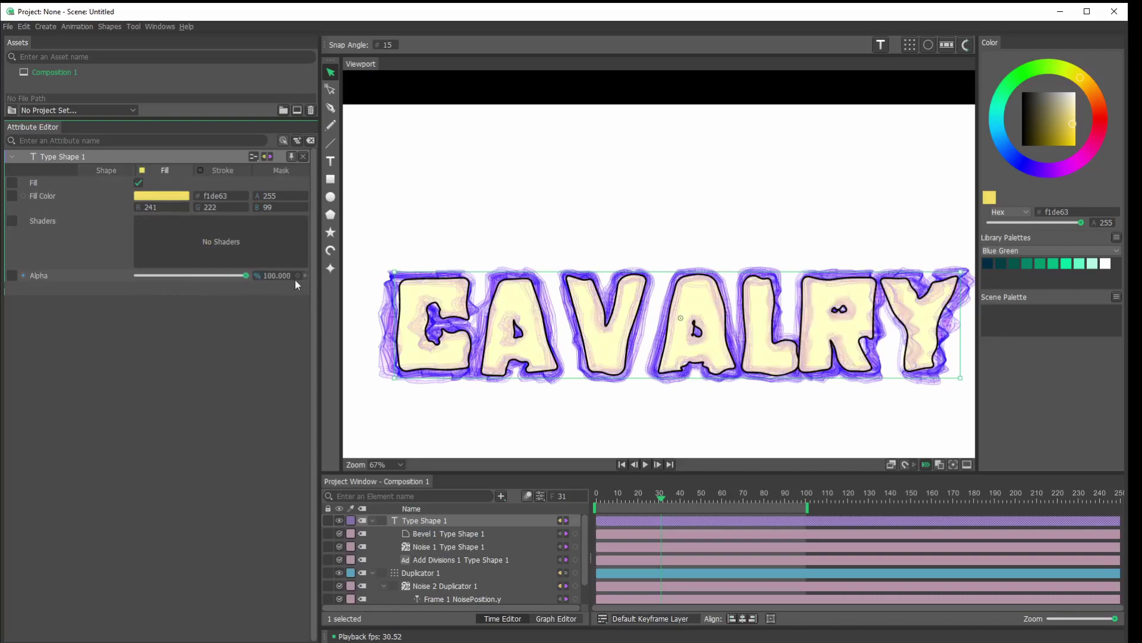
pyautogui.click(173, 198)
pyautogui.moveTo(191, 116); pyautogui.dragTo(193, 121)
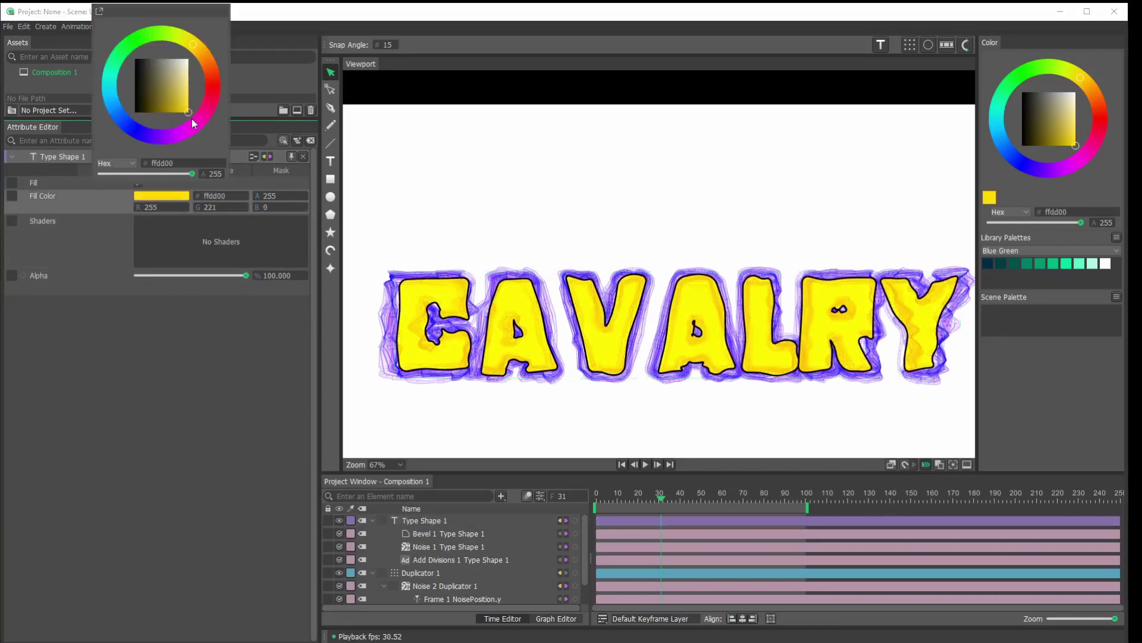
pyautogui.moveTo(203, 52)
pyautogui.mouseDown()
pyautogui.moveTo(215, 80)
pyautogui.moveTo(179, 139)
pyautogui.moveTo(132, 140)
pyautogui.moveTo(121, 128)
pyautogui.moveTo(156, 144)
pyautogui.moveTo(113, 108)
pyautogui.mouseUp()
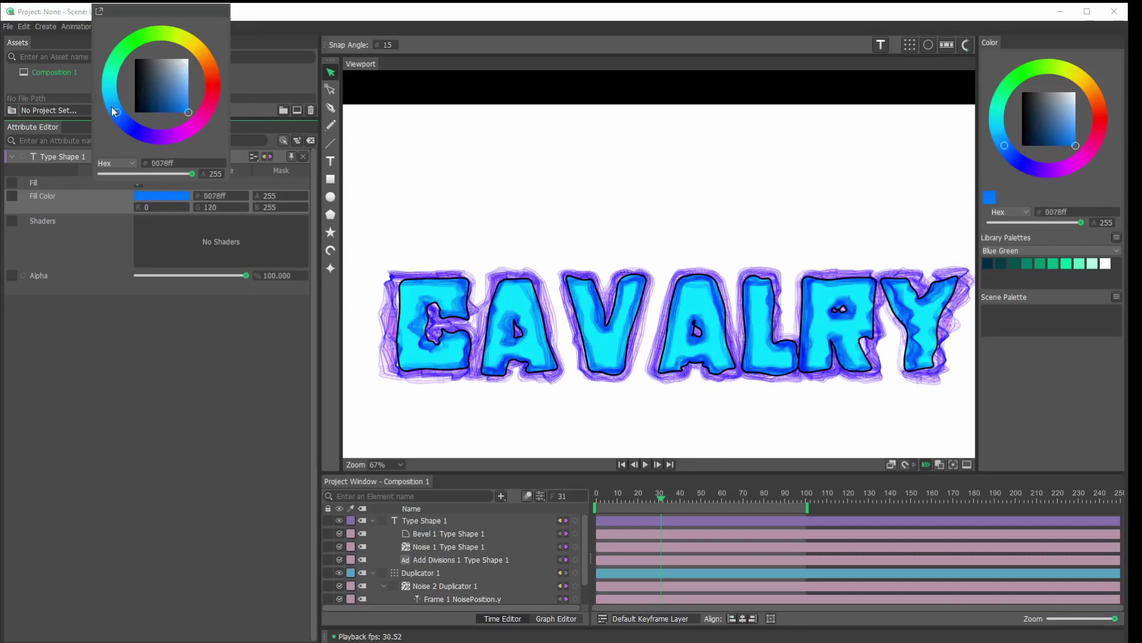
pyautogui.moveTo(189, 113)
pyautogui.mouseDown()
pyautogui.moveTo(165, 106)
pyautogui.moveTo(202, 90)
pyautogui.moveTo(207, 98)
pyautogui.moveTo(190, 82)
pyautogui.moveTo(193, 97)
pyautogui.mouseUp()
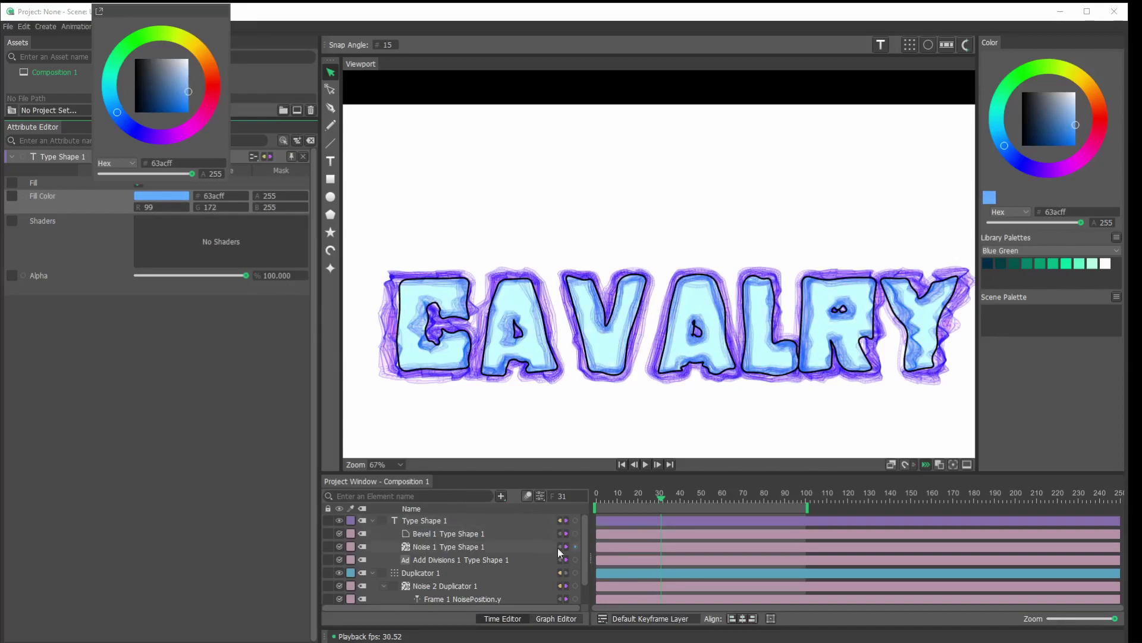
pyautogui.click(704, 521)
pyautogui.click(686, 524)
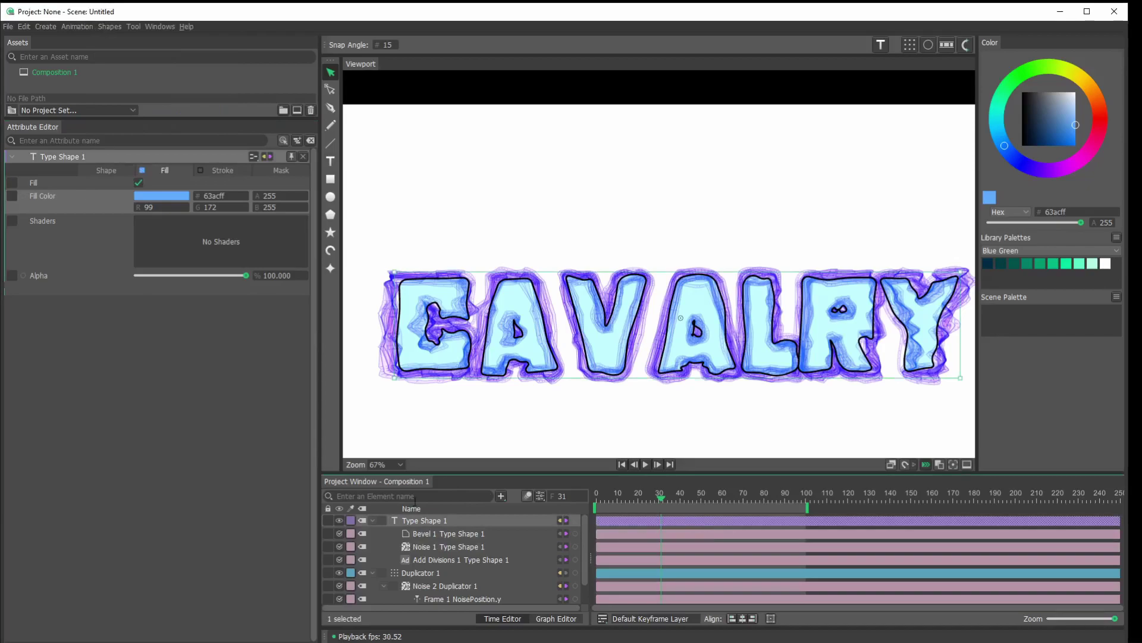
# Step: Add a Noise behaviour to the X component of Noise Position on the text's Noise deformer
pyautogui.click(445, 549)
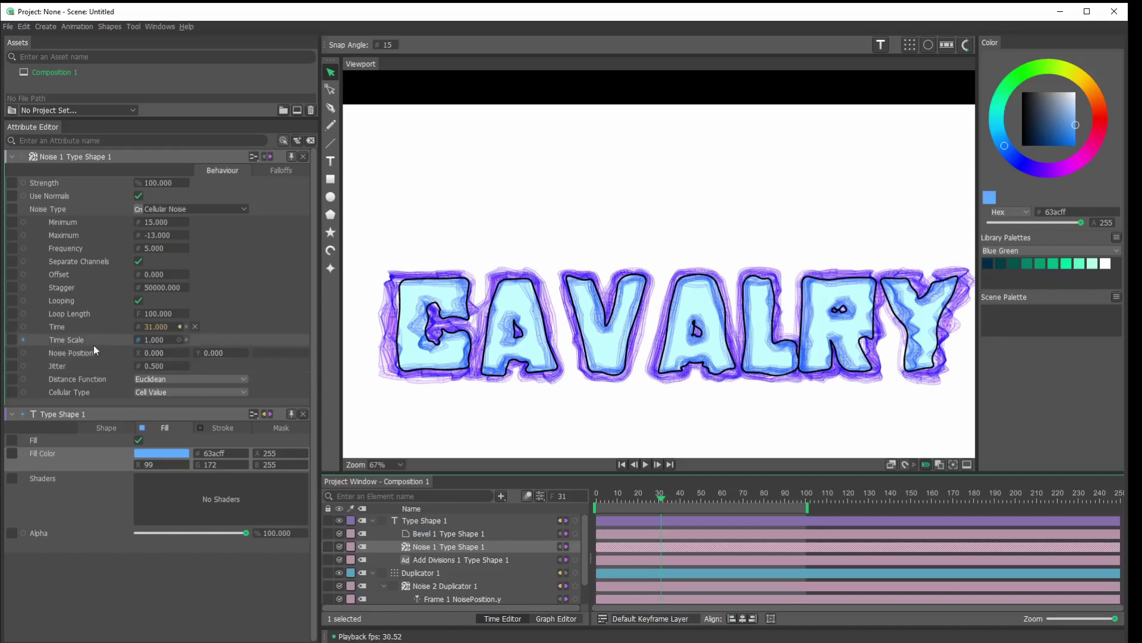
pyautogui.rightClick(73, 355)
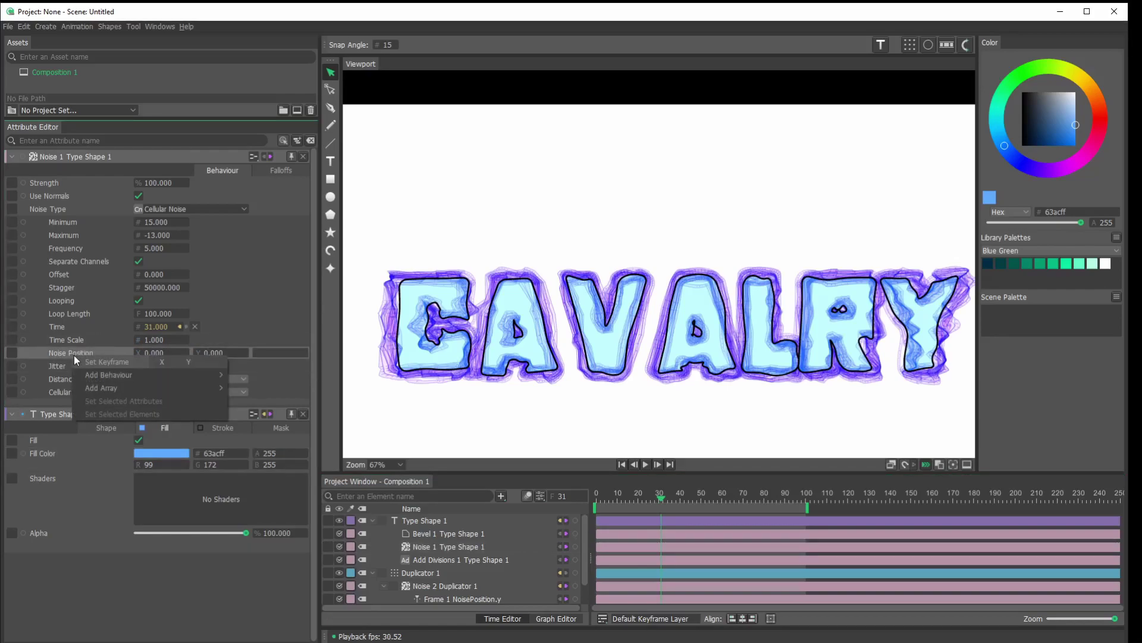
pyautogui.moveTo(109, 376)
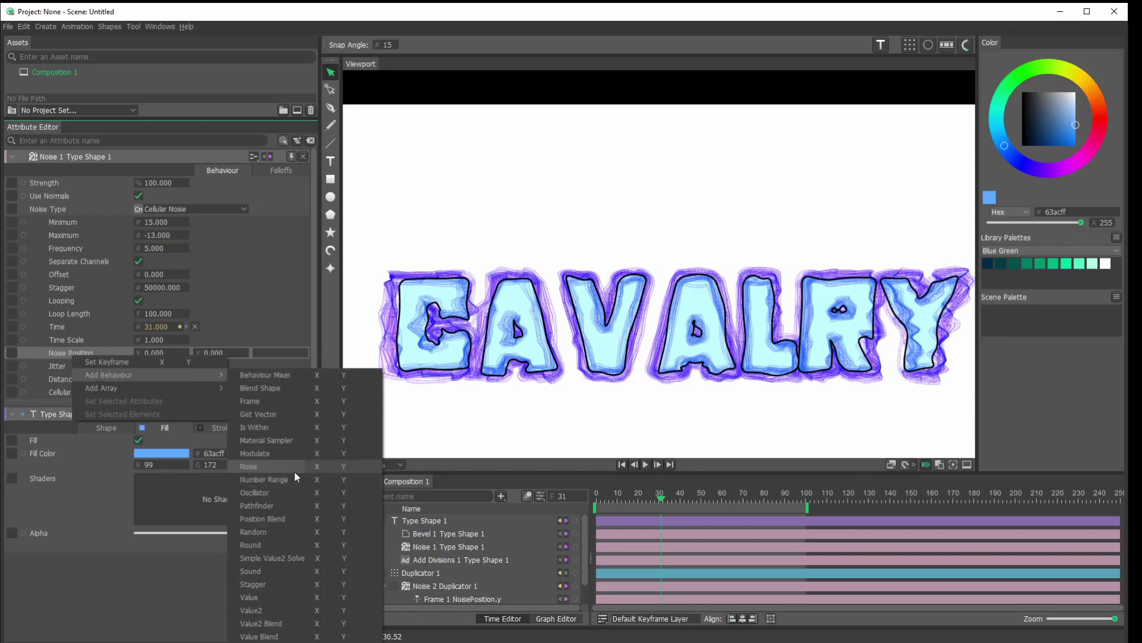
pyautogui.click(319, 467)
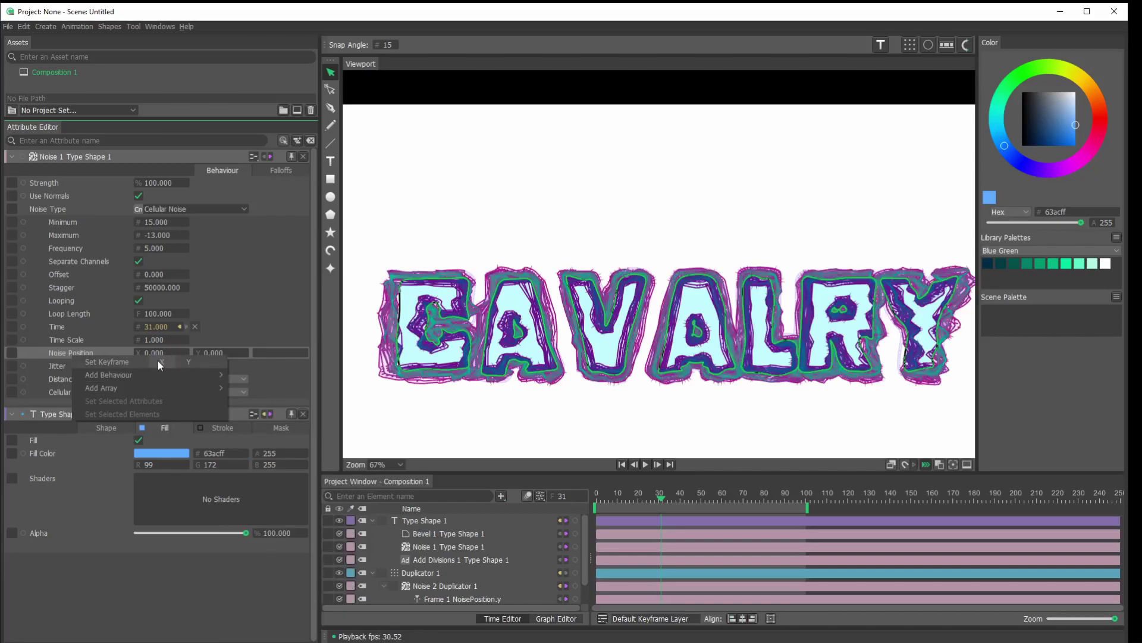
pyautogui.moveTo(131, 373)
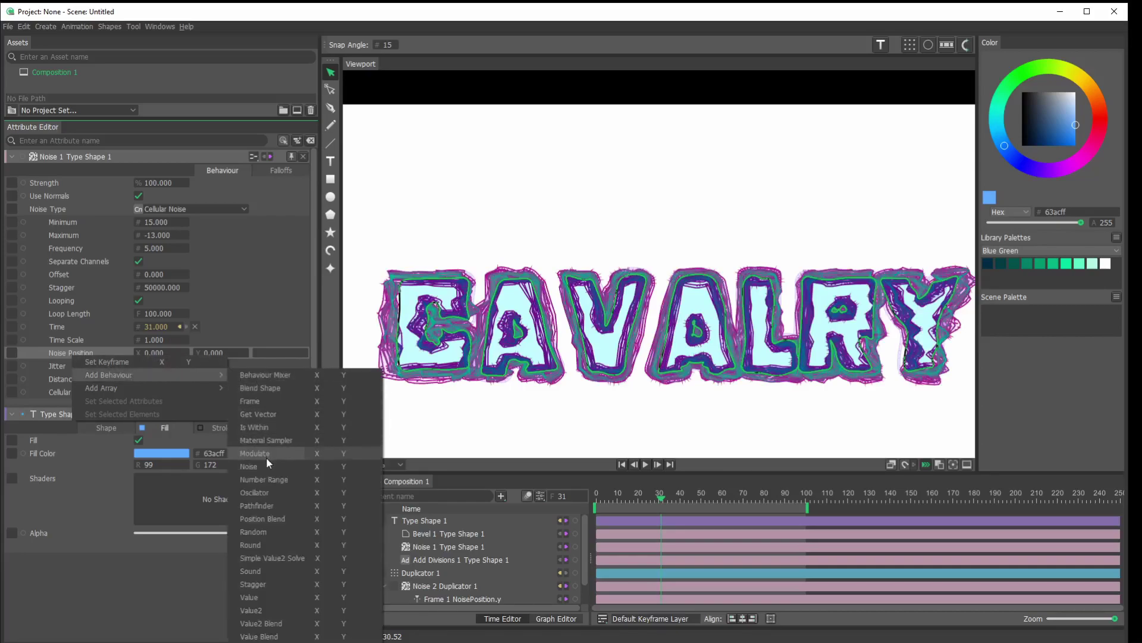
pyautogui.click(319, 465)
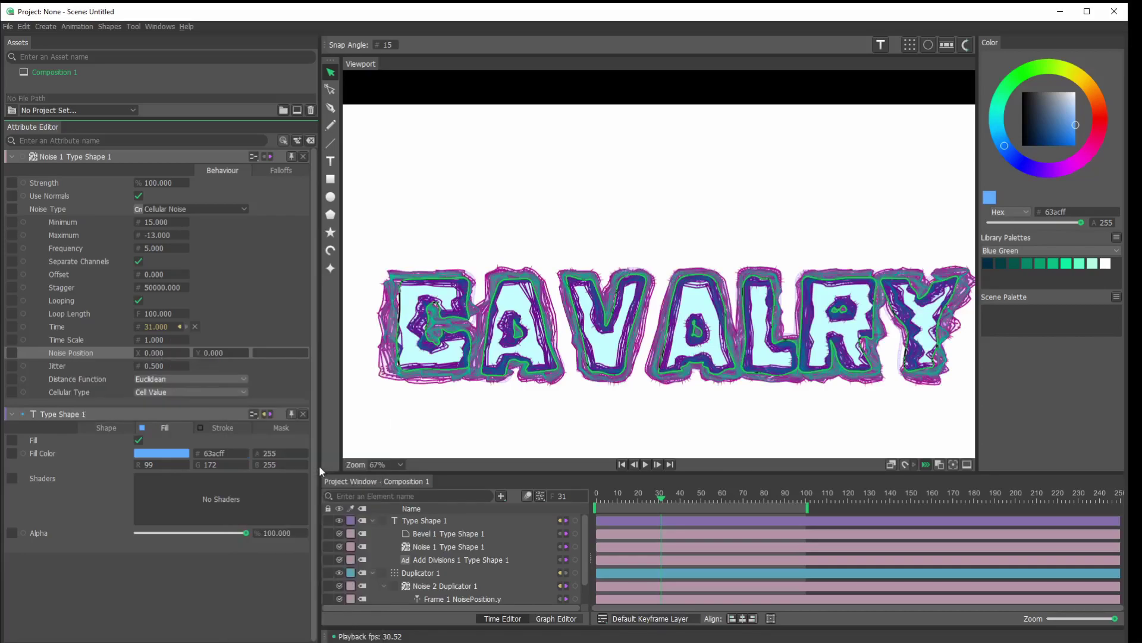
pyautogui.click(227, 353)
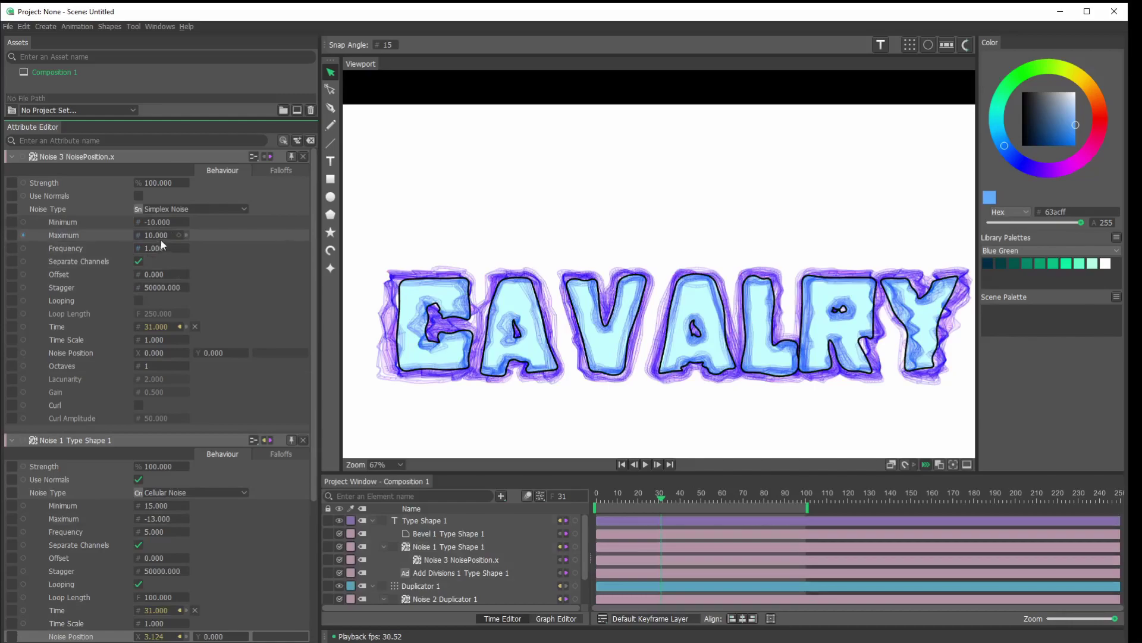
# Step: Set the Noise behaviour driving Noise Position X to Maximum 41 and Frequency 1.1, and play back the animation
pyautogui.moveTo(165, 242); pyautogui.dragTo(180, 243)
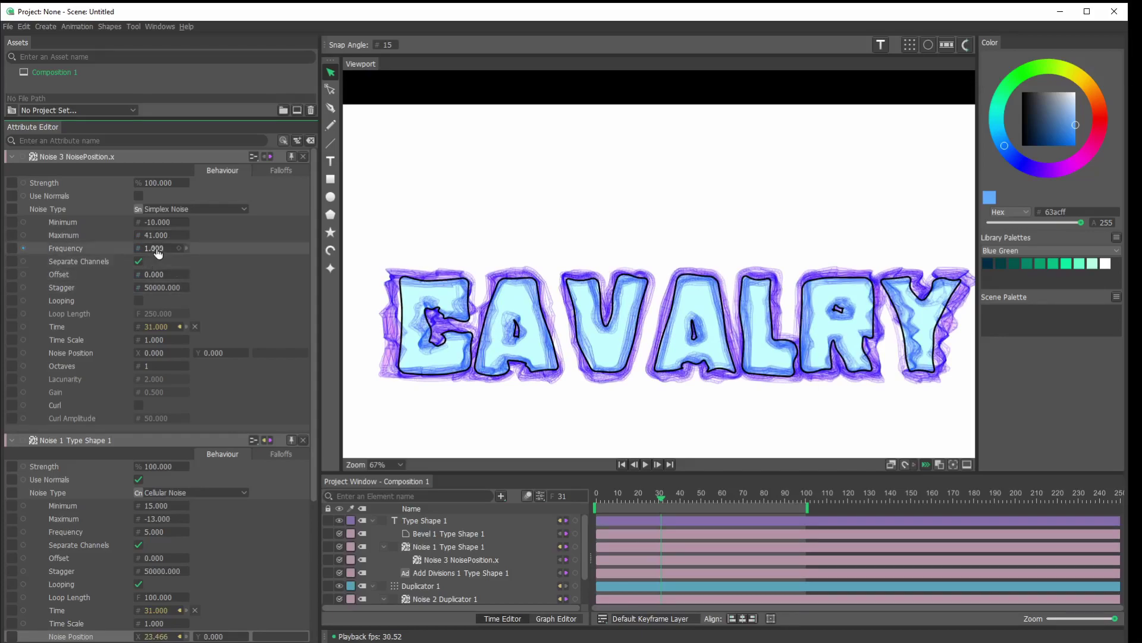
pyautogui.moveTo(162, 254); pyautogui.dragTo(165, 250)
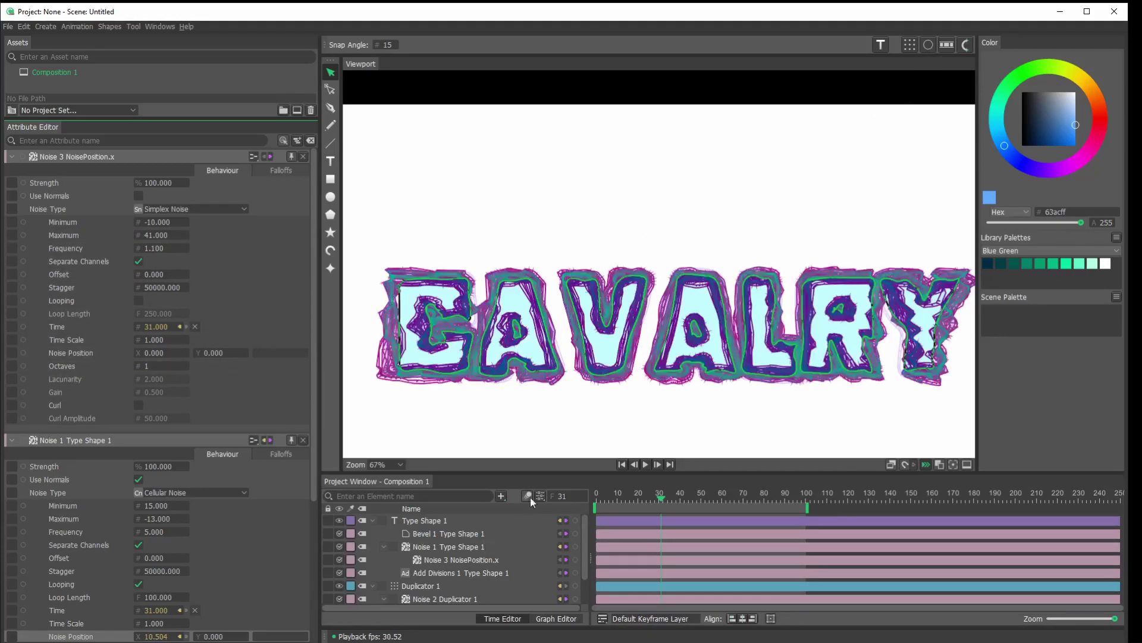
pyautogui.click(645, 465)
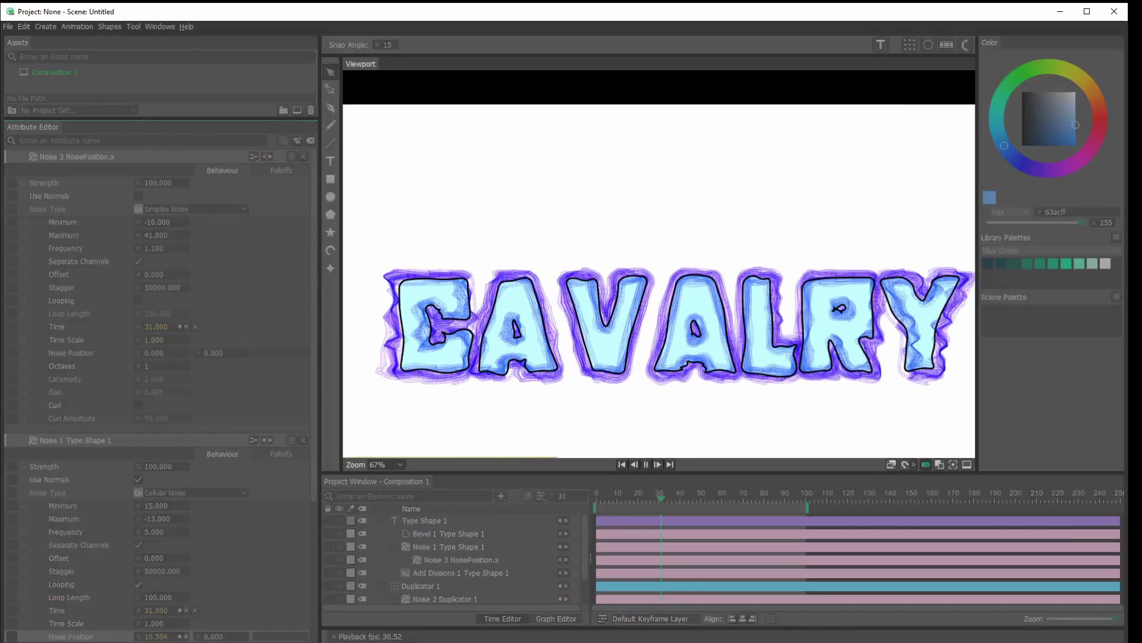